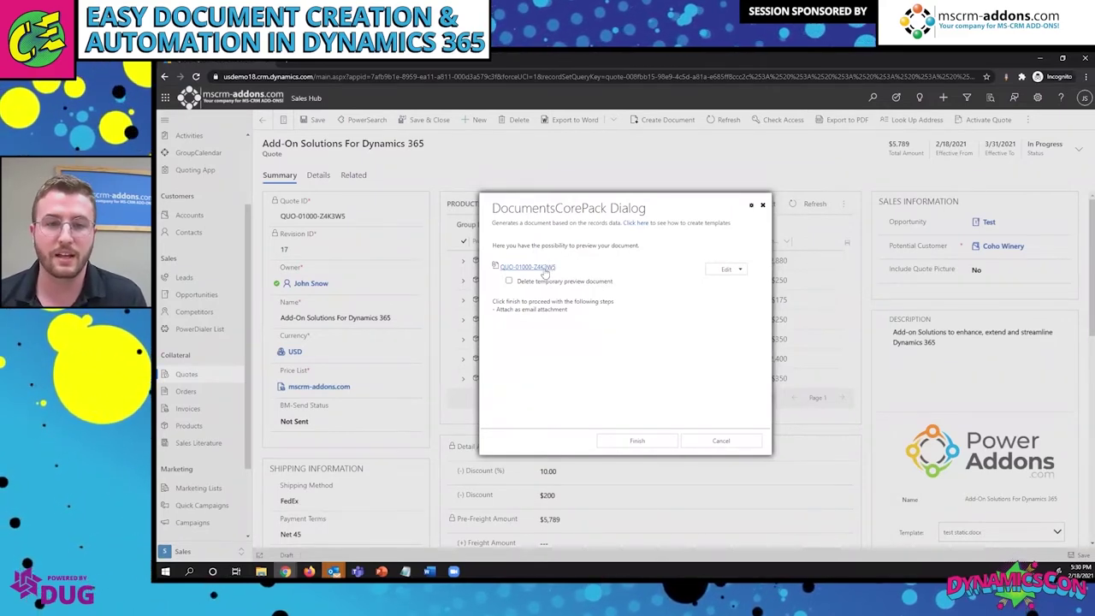
Preview the generated quote document, close the preview and finish the dialog so the document is attached to an email
{"action": "left_click", "coordinate": [725, 270]}
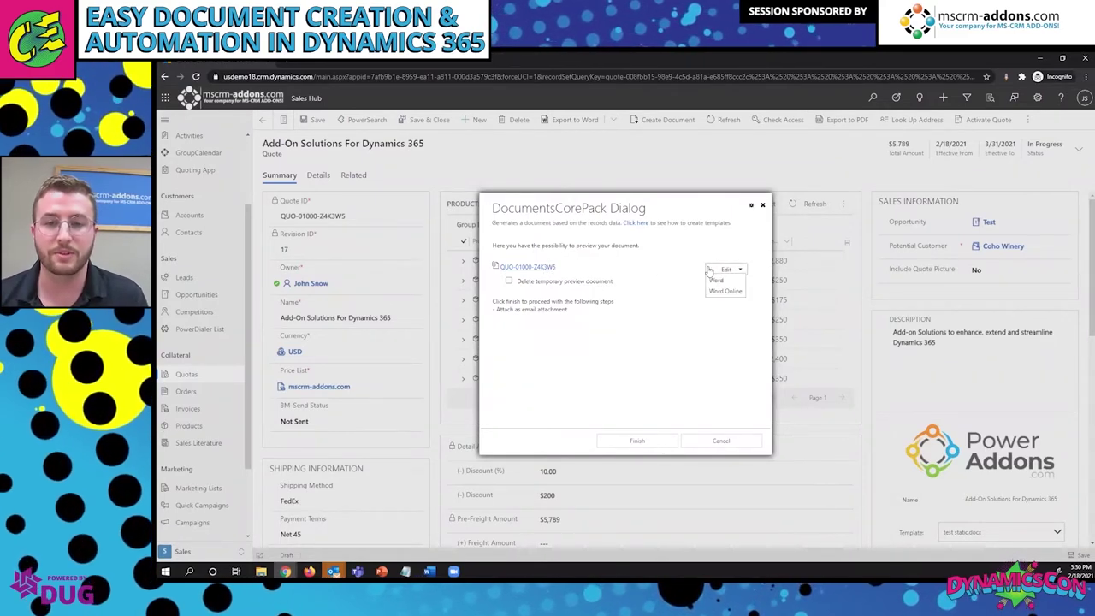
{"action": "left_click", "coordinate": [711, 280]}
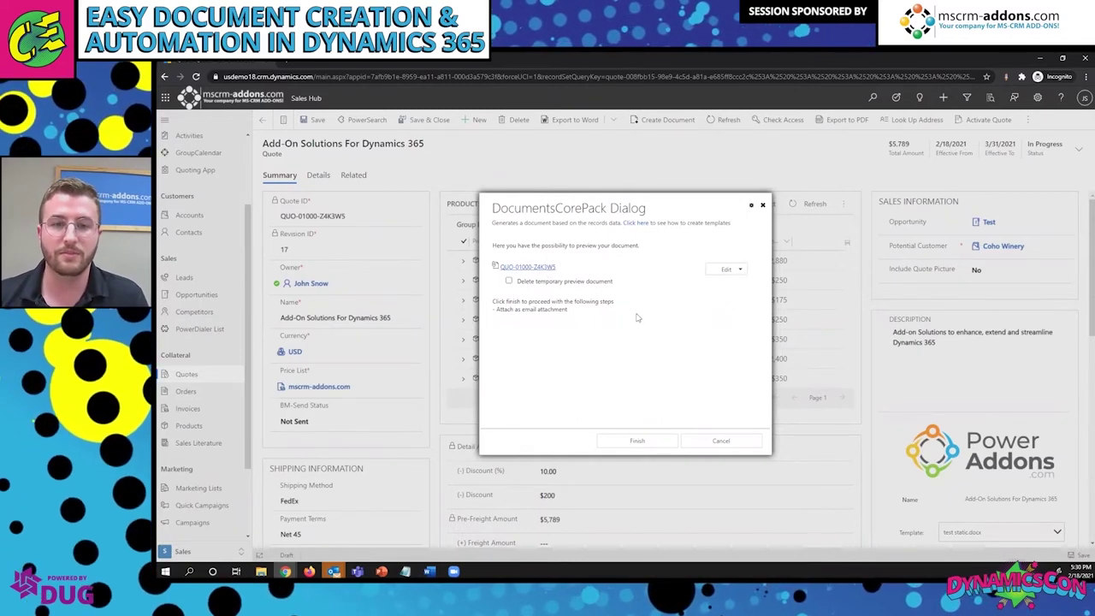
{"action": "scroll", "coordinate": [637, 318], "scroll_direction": "down", "scroll_amount": 3}
{"action": "scroll", "coordinate": [638, 318], "scroll_direction": "up", "scroll_amount": 3}
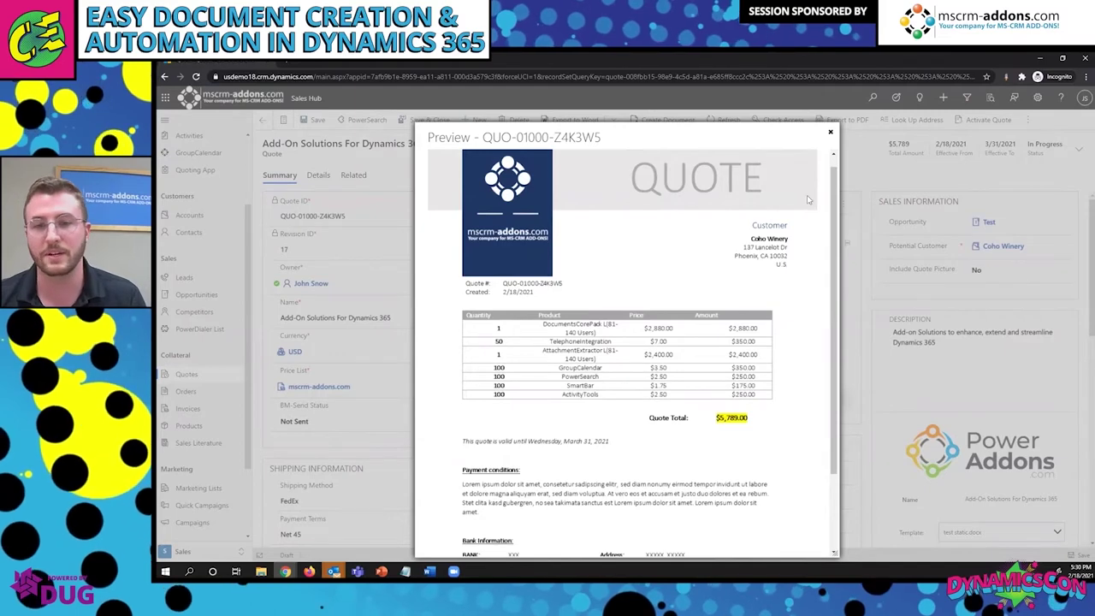
{"action": "scroll", "coordinate": [655, 361], "scroll_direction": "down", "scroll_amount": 1}
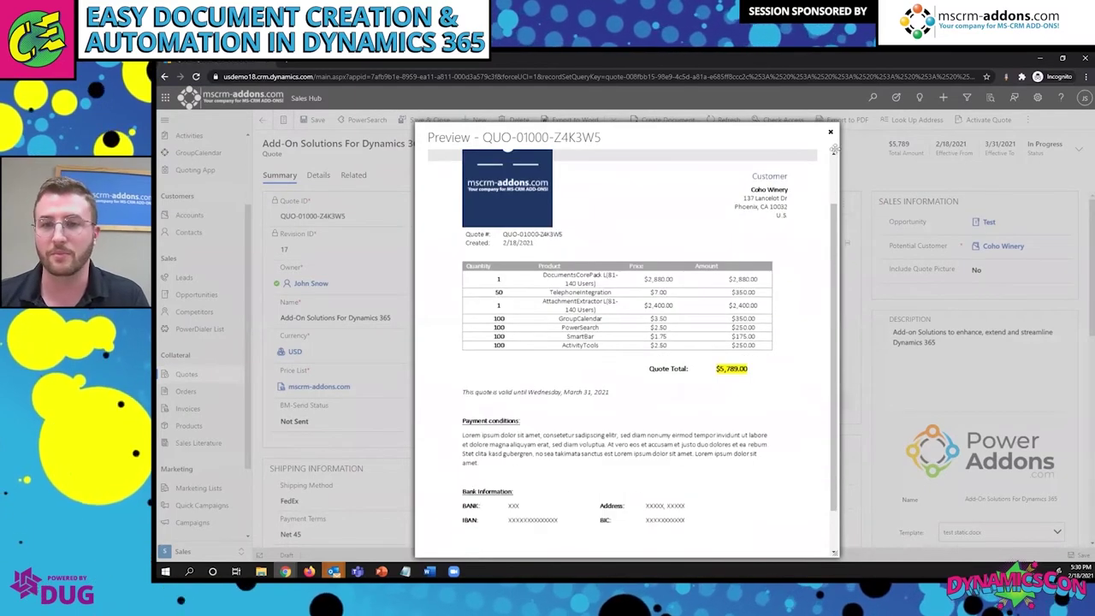
{"action": "key", "text": "Escape"}
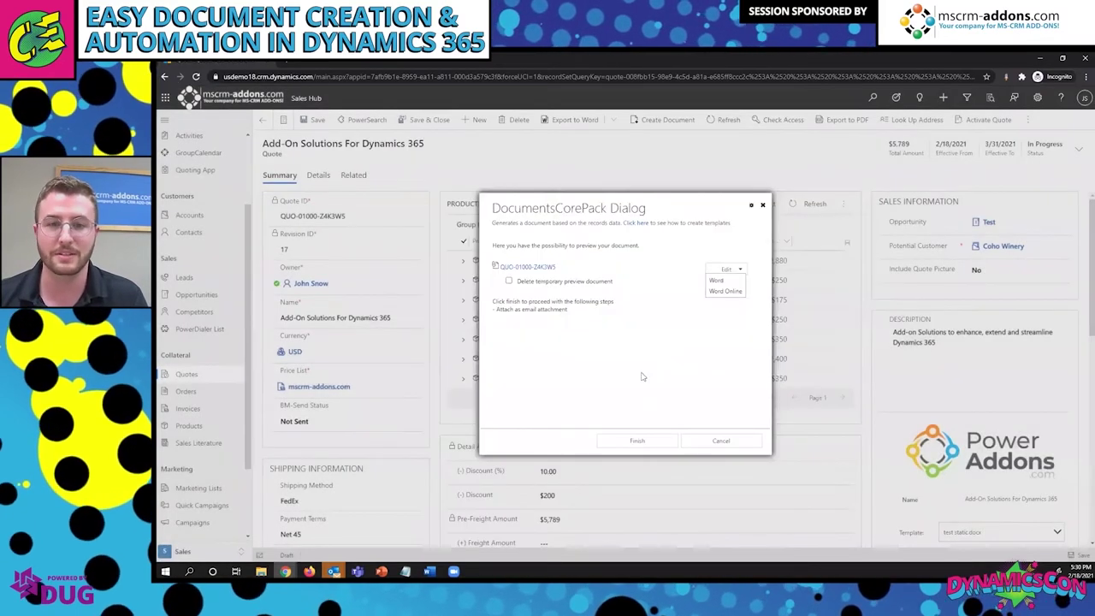
{"action": "left_click", "coordinate": [638, 441]}
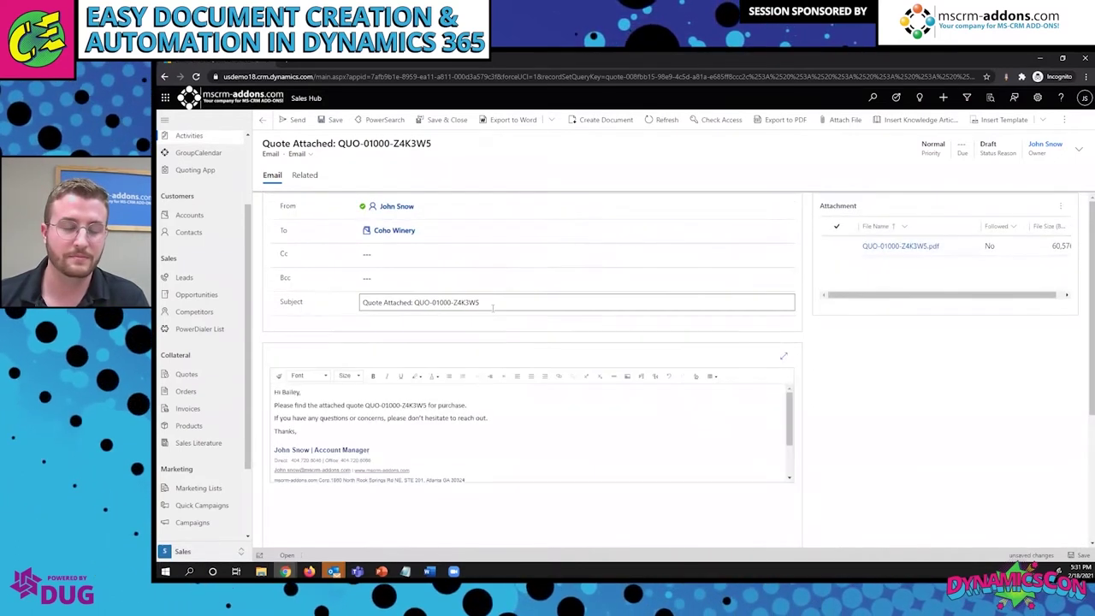
Check the sender, the recipient and the quote number in the subject of the drafted quote email
{"action": "left_click", "coordinate": [464, 211]}
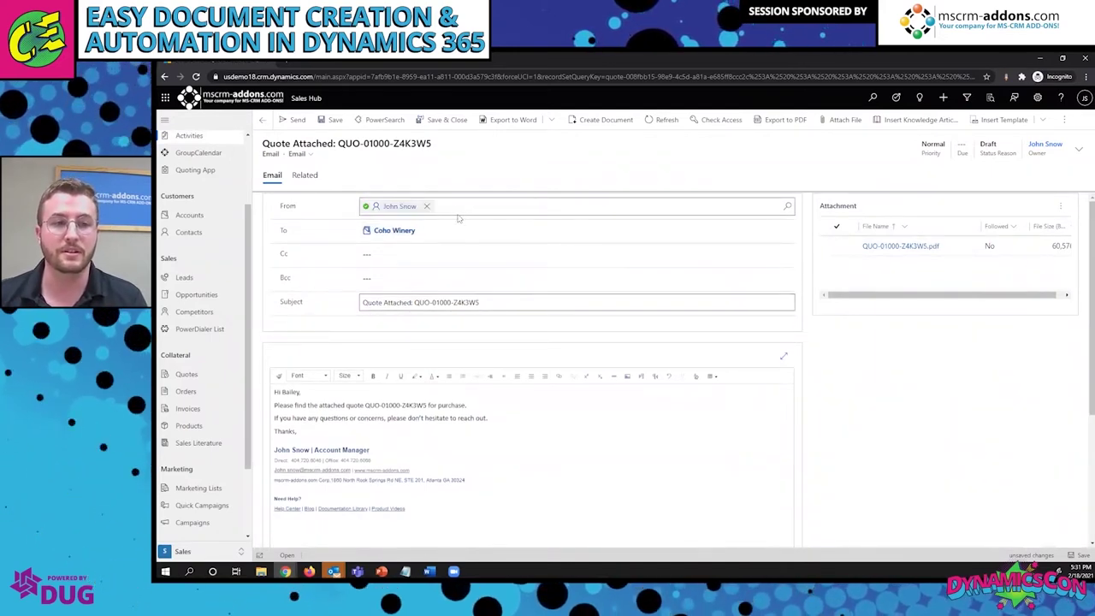
{"action": "left_click", "coordinate": [460, 231]}
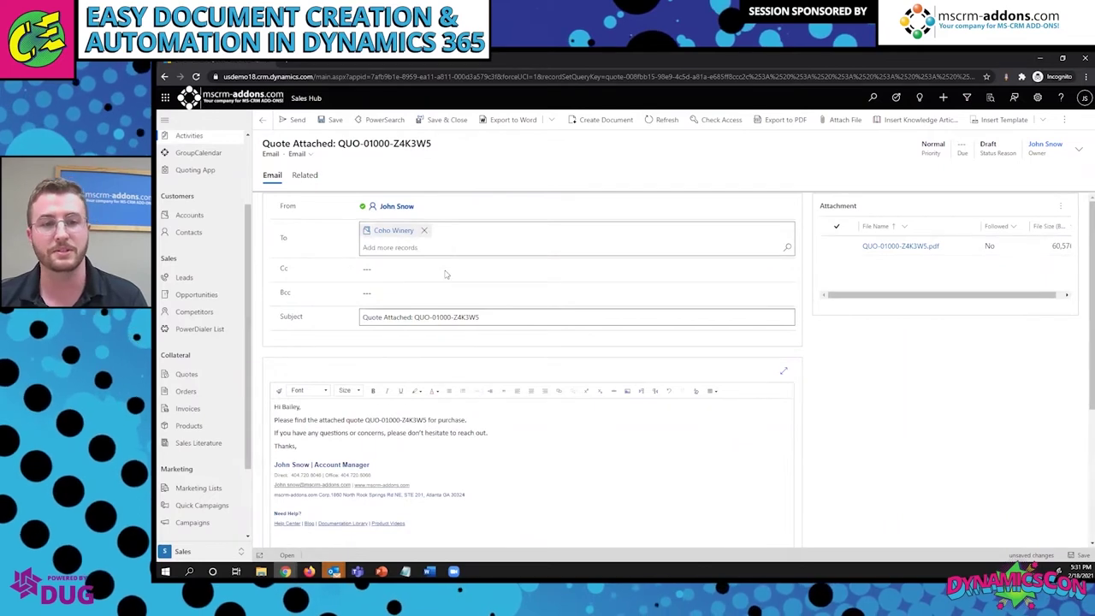
{"action": "left_click", "coordinate": [513, 317]}
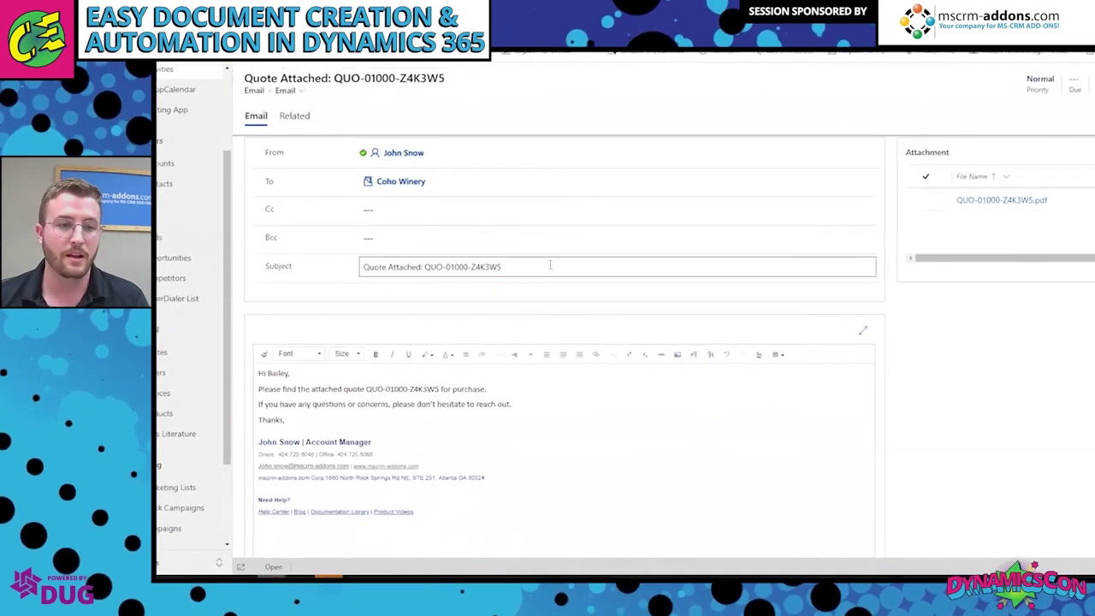
{"action": "left_click_drag", "start_coordinate": [550, 266], "coordinate": [425, 269]}
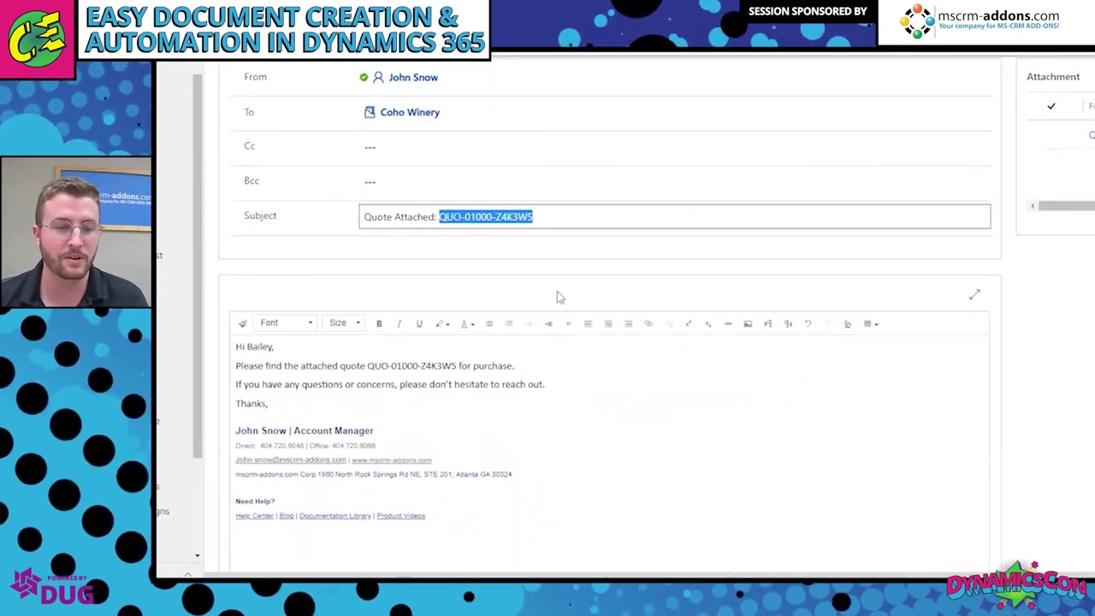
Review the email's greeting and body text, and look through the attached quote PDF
{"action": "left_click", "coordinate": [430, 364]}
{"action": "scroll", "coordinate": [532, 463], "scroll_direction": "down", "scroll_amount": 2}
{"action": "left_click_drag", "start_coordinate": [482, 408], "coordinate": [460, 224]}
{"action": "left_click", "coordinate": [376, 302]}
{"action": "left_click", "coordinate": [278, 223]}
{"action": "left_click_drag", "start_coordinate": [272, 205], "coordinate": [249, 208]}
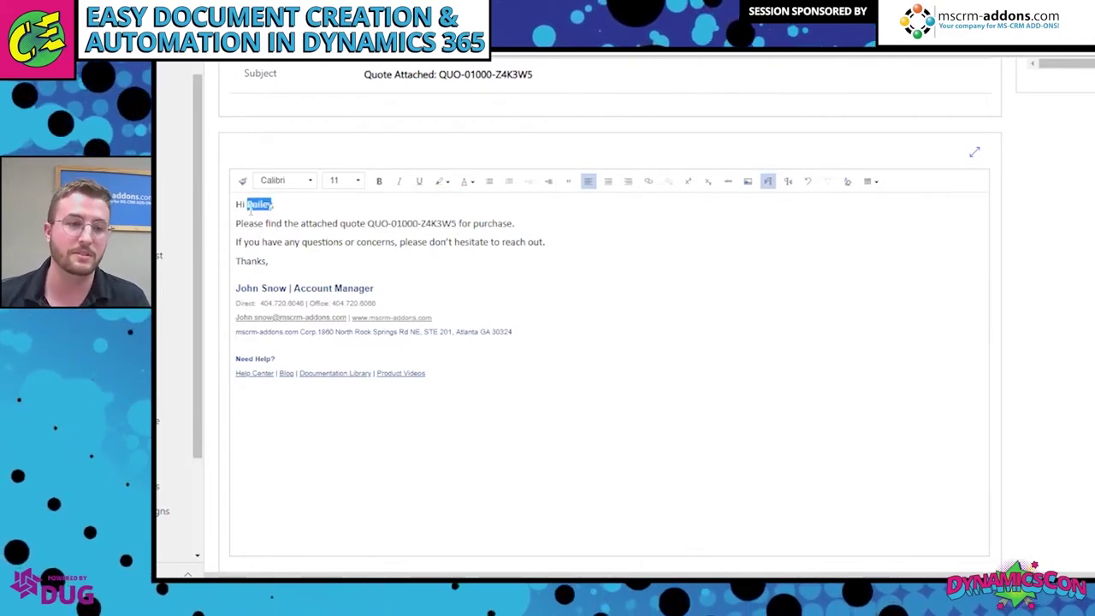
{"action": "left_click", "coordinate": [274, 203]}
{"action": "left_click_drag", "start_coordinate": [274, 205], "coordinate": [249, 206]}
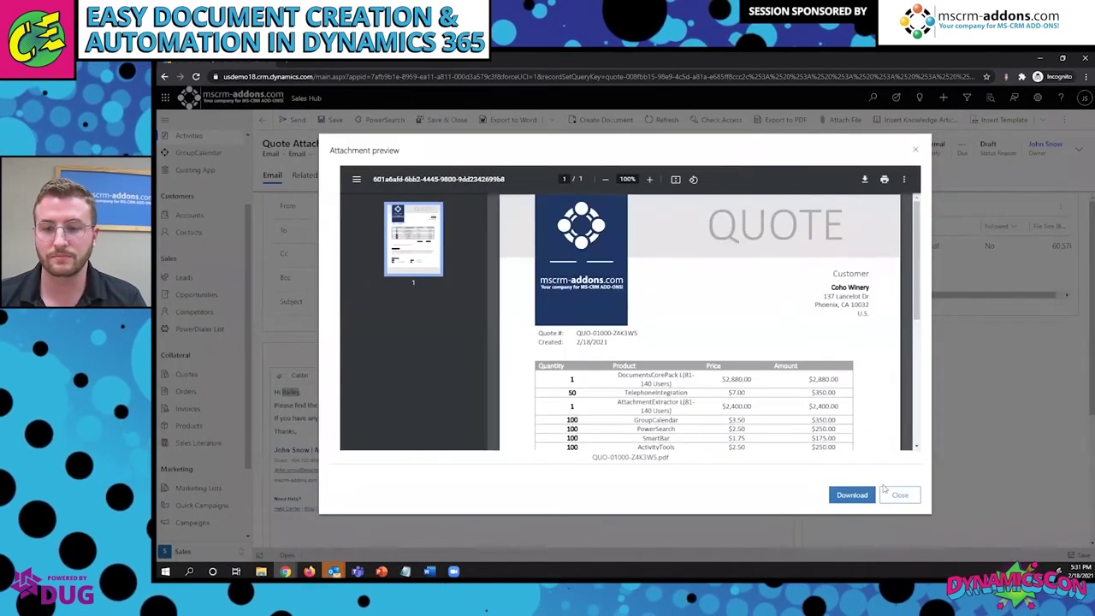
{"action": "scroll", "coordinate": [599, 210], "scroll_direction": "down", "scroll_amount": 5}
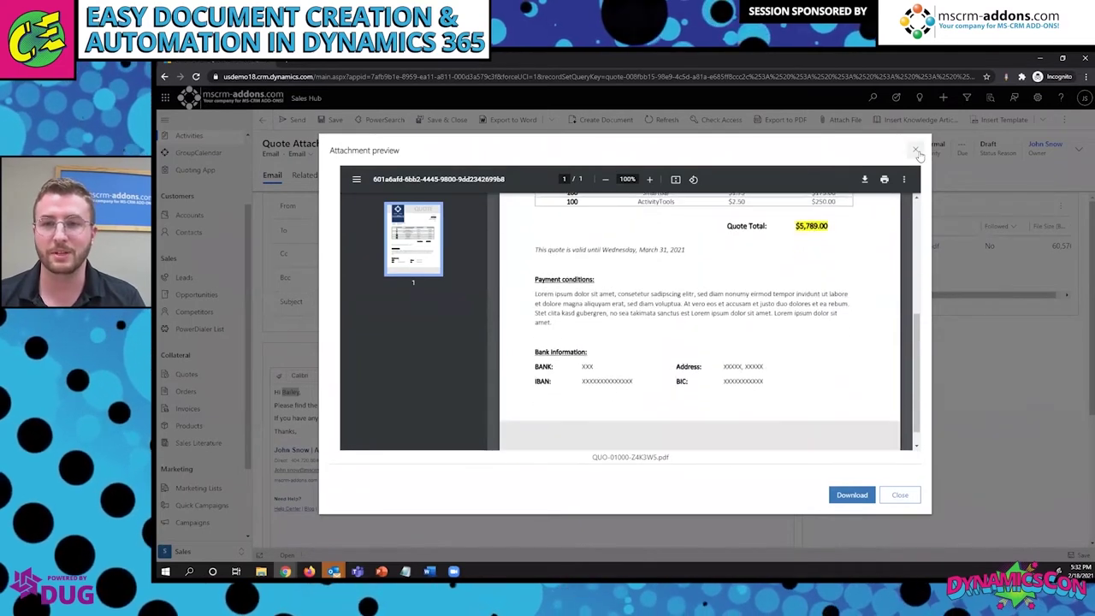
{"action": "left_click", "coordinate": [916, 152]}
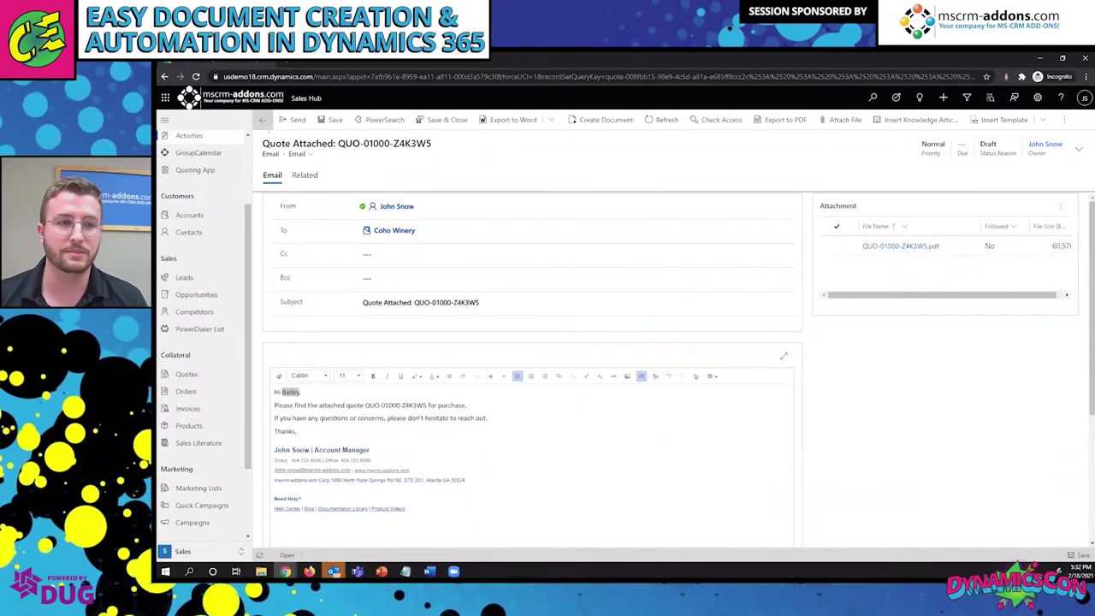
Switch to Word, start a blank document and bring up the mscrm-addons dialog for opening a template
{"action": "left_click", "coordinate": [429, 571]}
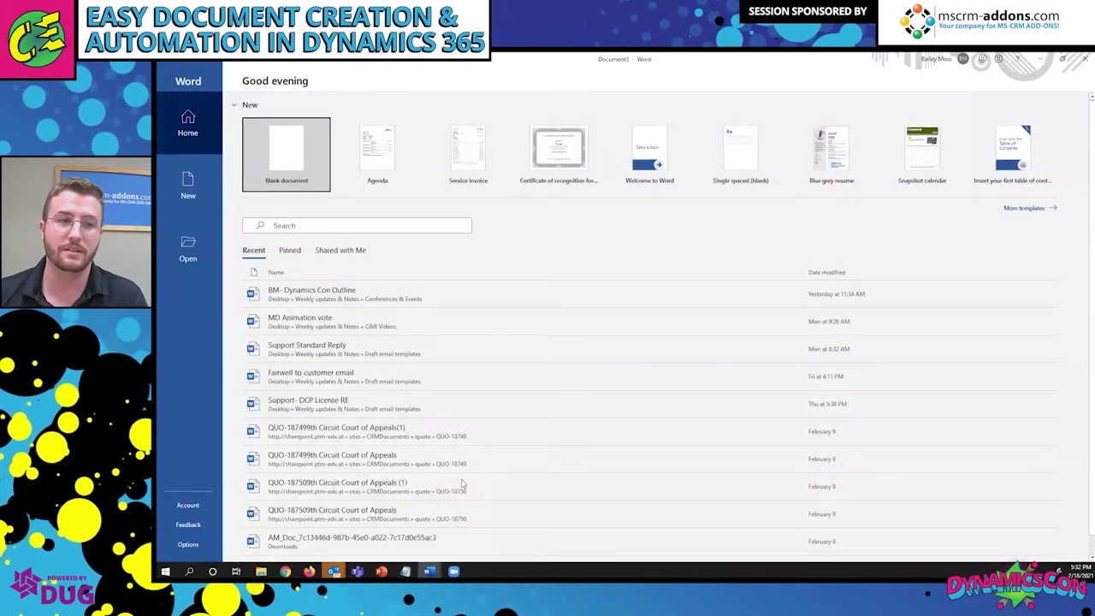
{"action": "left_click", "coordinate": [298, 177]}
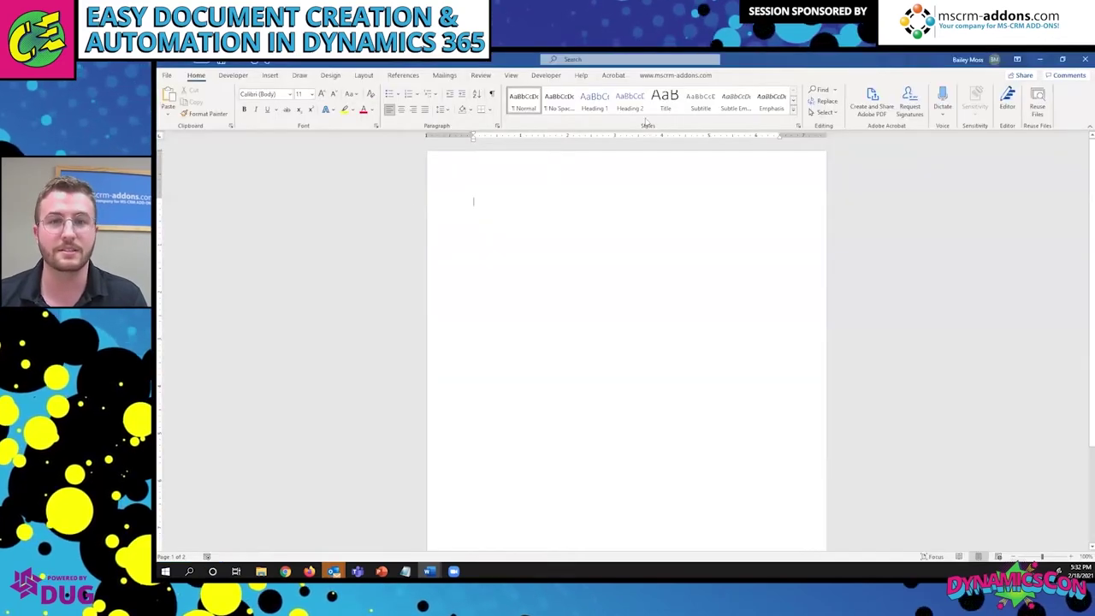
{"action": "left_click", "coordinate": [664, 77]}
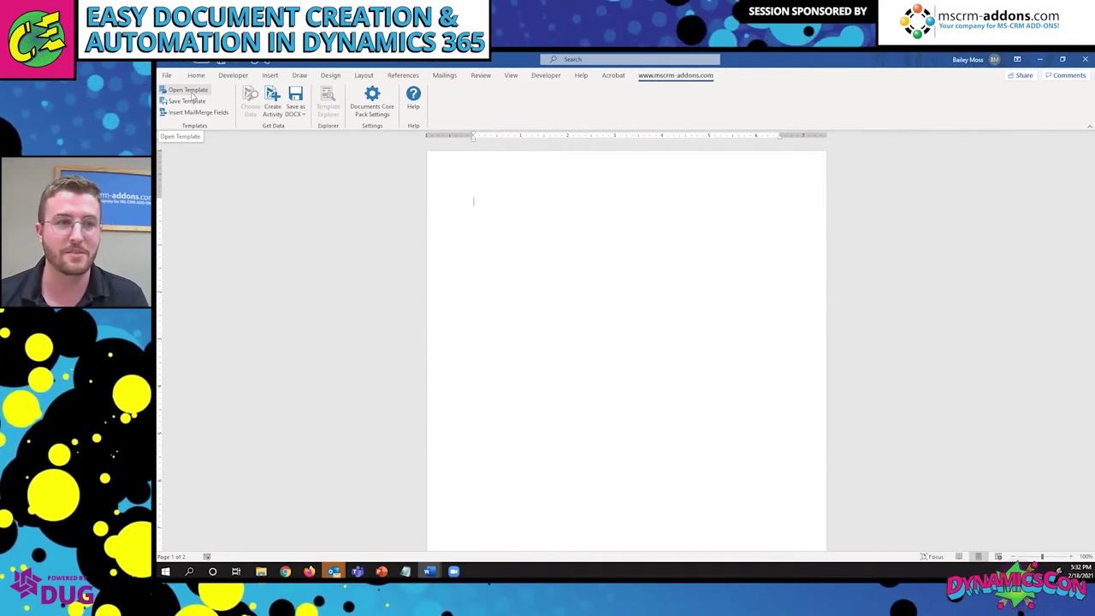
{"action": "left_click", "coordinate": [188, 90]}
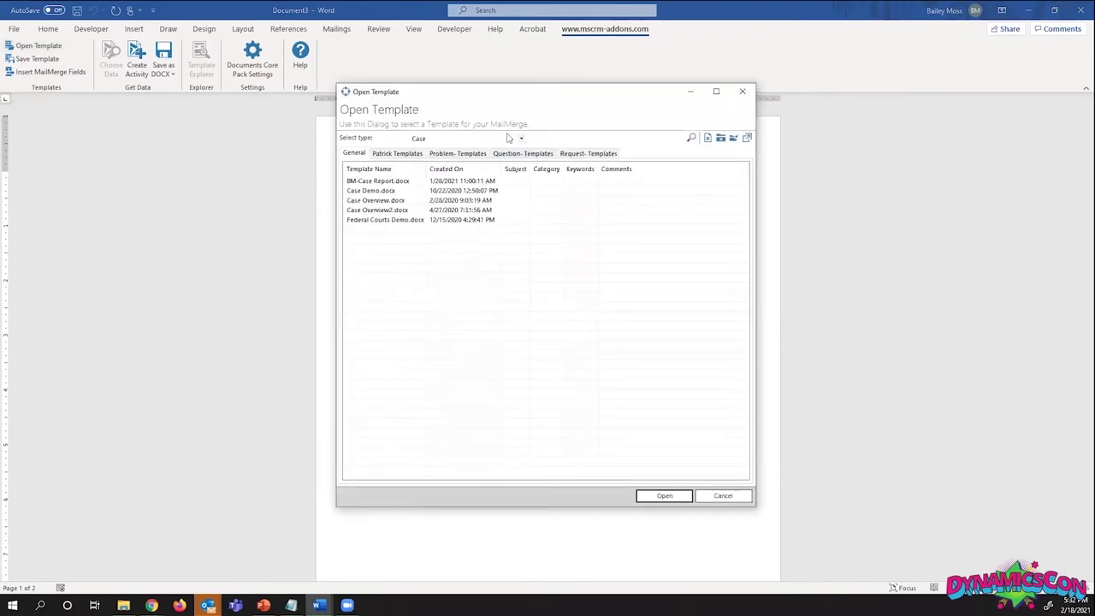
Set the template type to Quote and open 2021 Demo Quote.docx from the DynamicsCon-2021 group
{"action": "left_click", "coordinate": [518, 138]}
{"action": "left_click", "coordinate": [500, 140]}
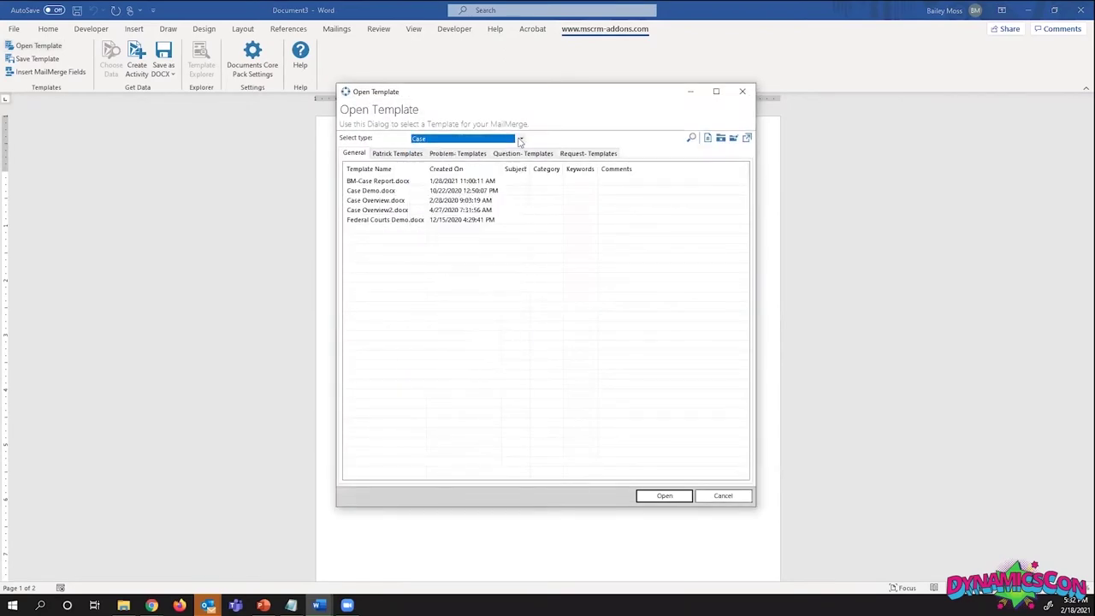
{"action": "left_click", "coordinate": [520, 139]}
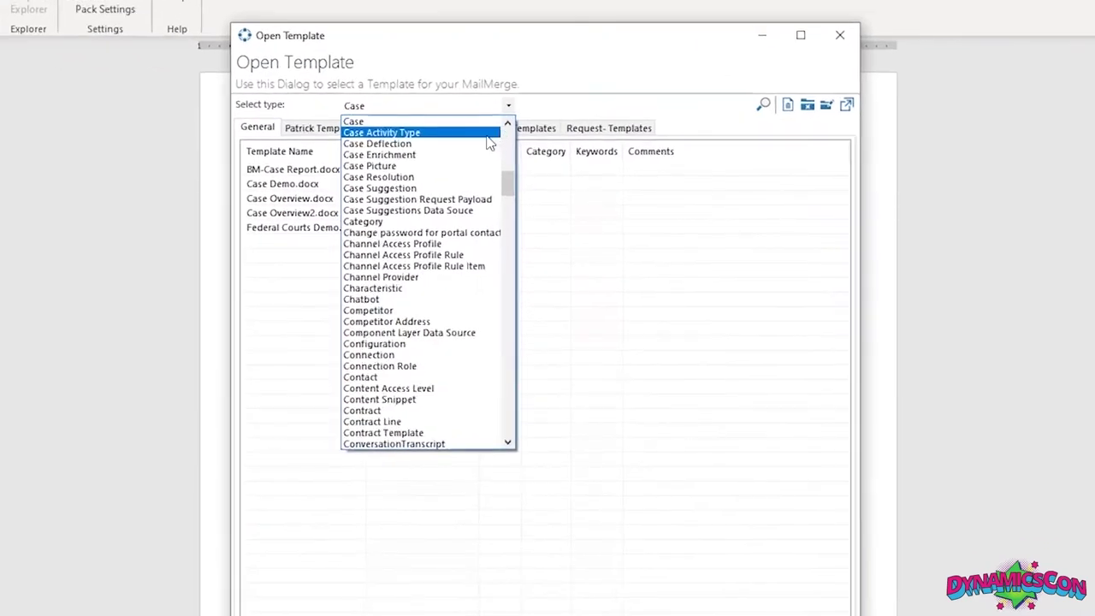
{"action": "scroll", "coordinate": [465, 299], "scroll_direction": "down", "scroll_amount": 2}
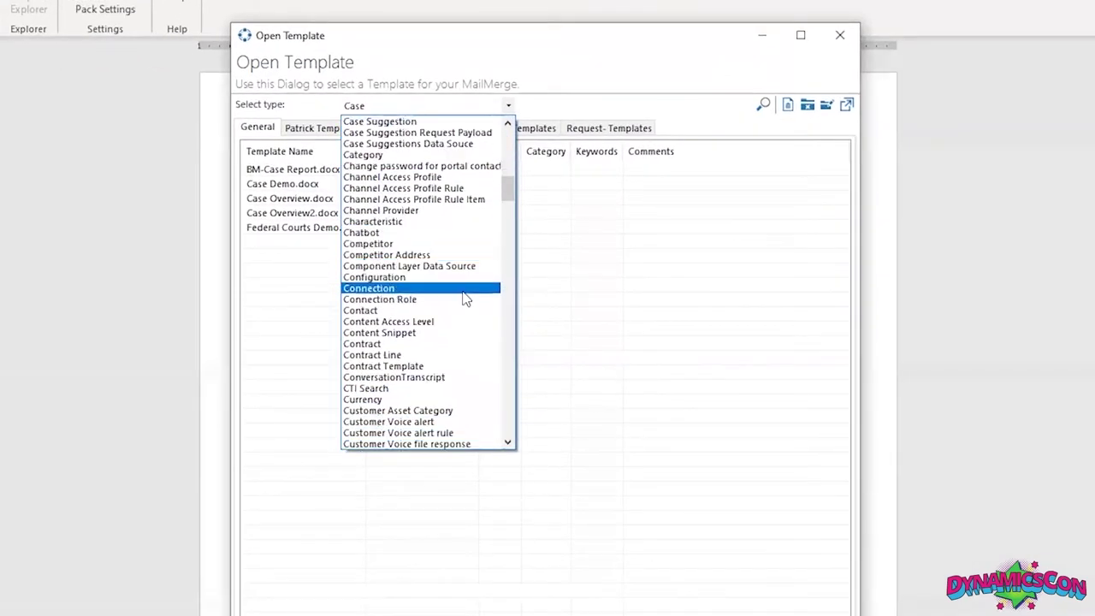
{"action": "key", "text": "q"}
{"action": "scroll", "coordinate": [453, 308], "scroll_direction": "down", "scroll_amount": 3}
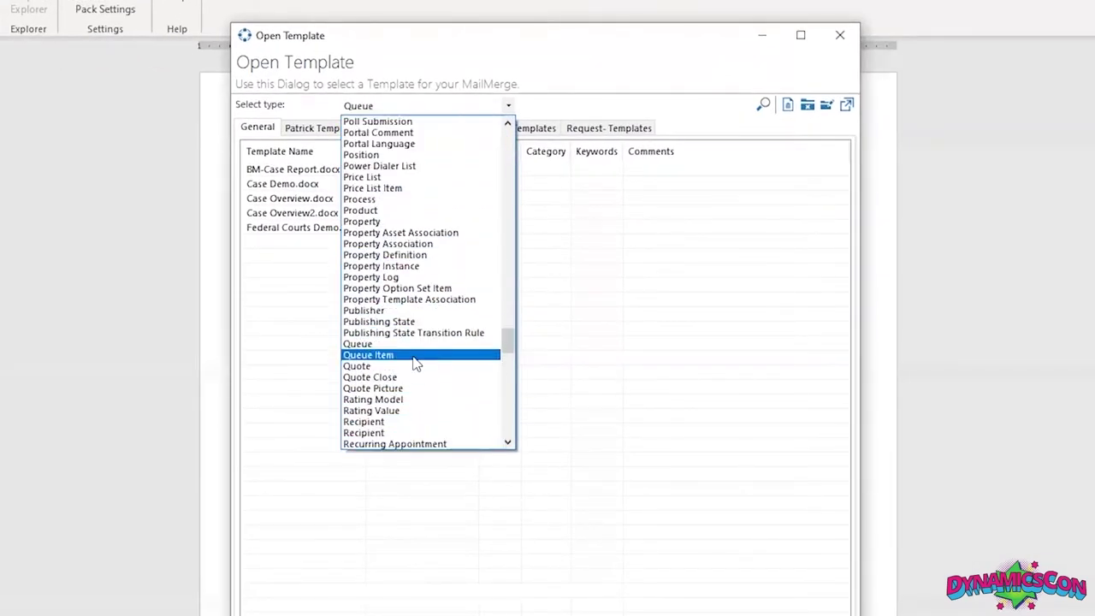
{"action": "left_click", "coordinate": [411, 366]}
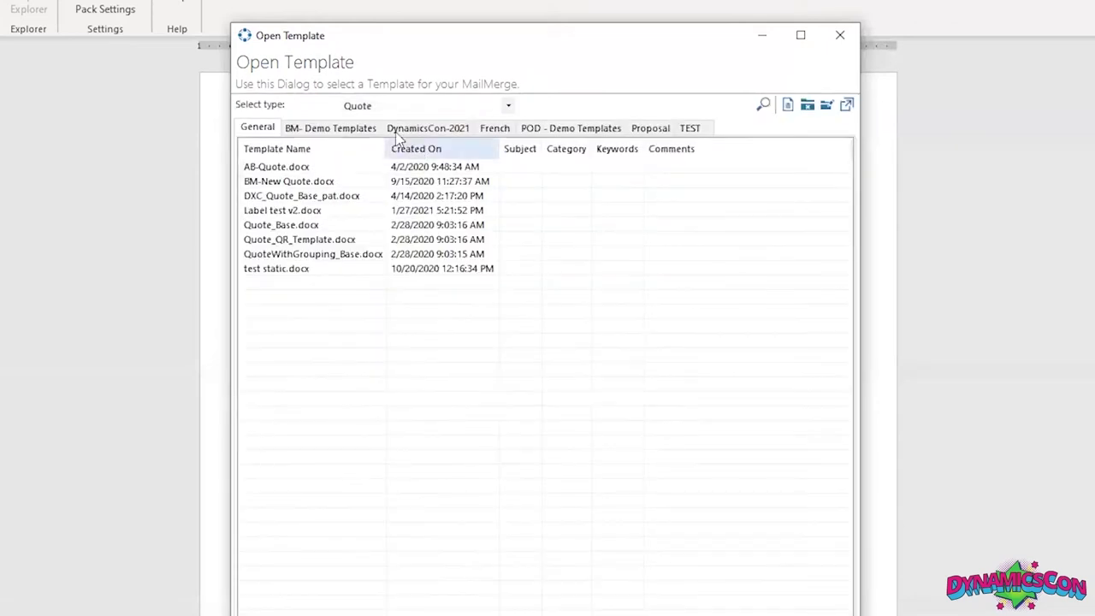
{"action": "left_click", "coordinate": [446, 128]}
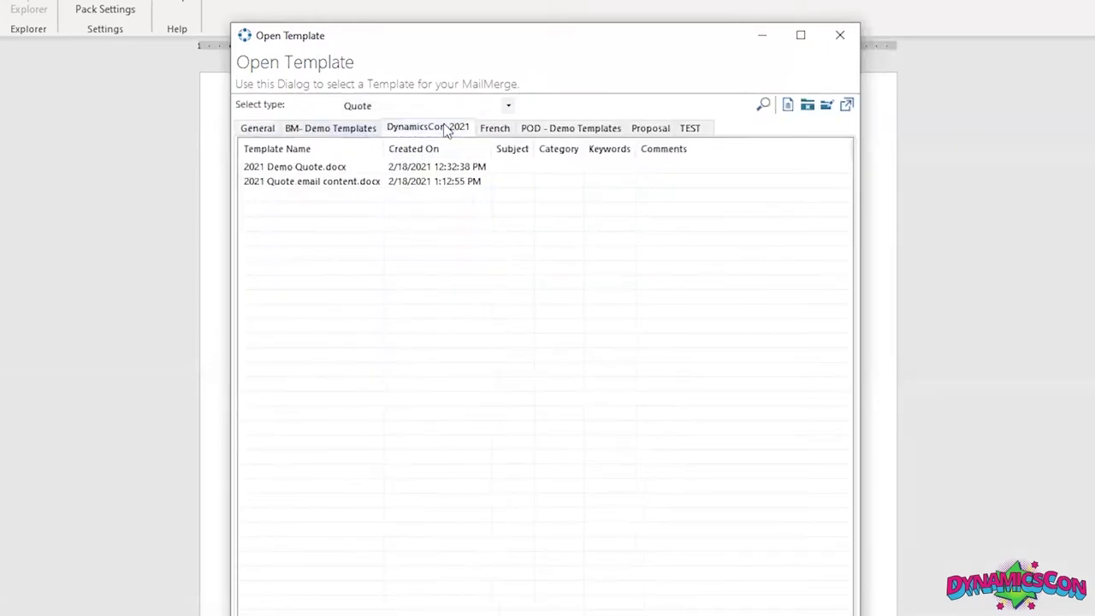
{"action": "left_click", "coordinate": [303, 168]}
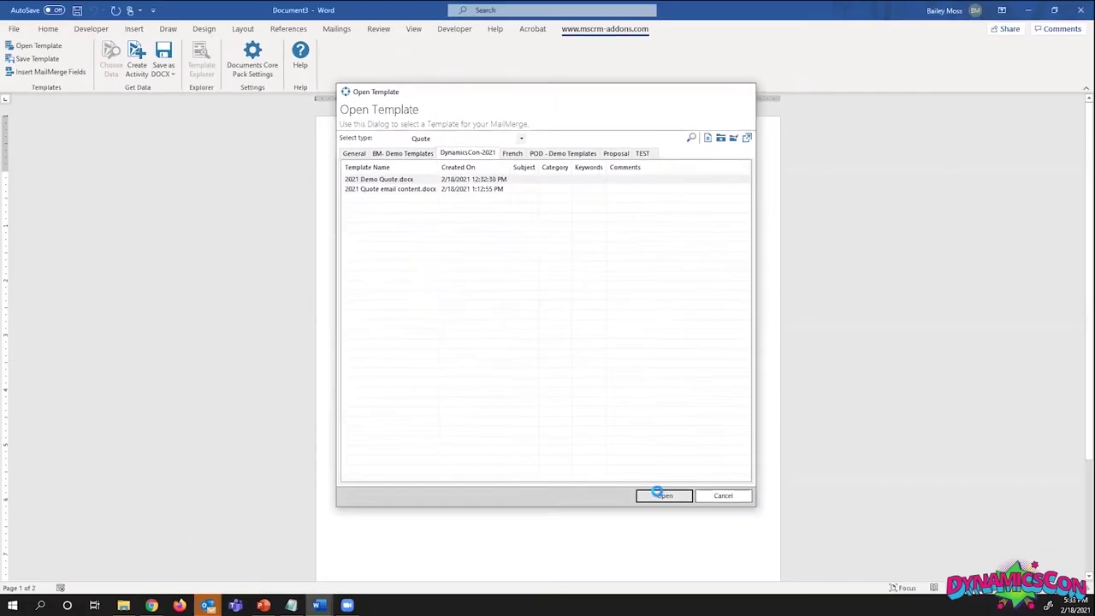
{"action": "left_click", "coordinate": [662, 496]}
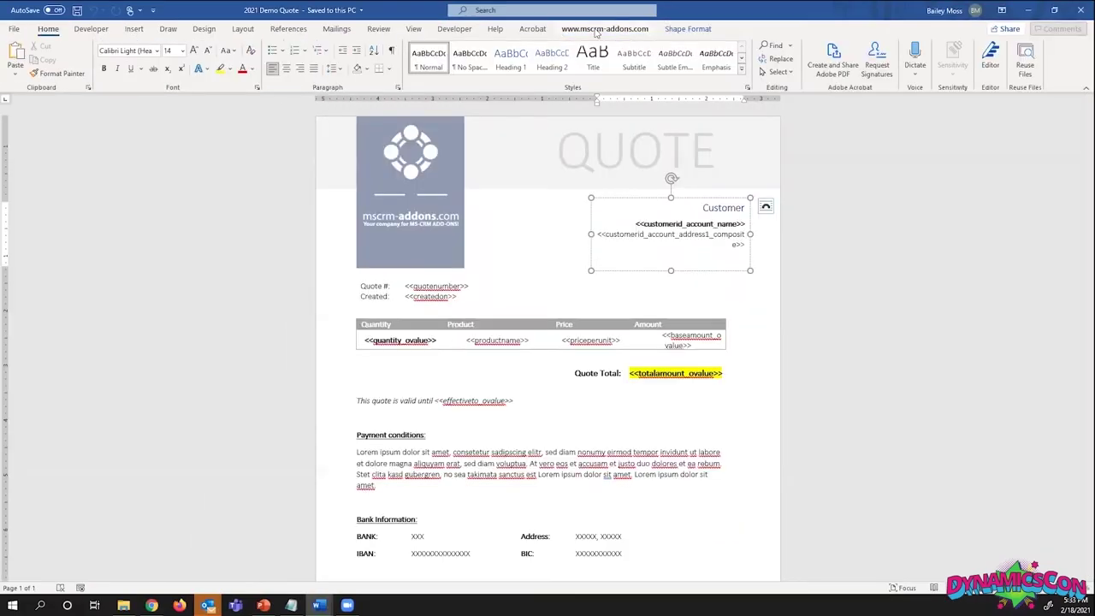
Display the list of insertable mail merge fields and highlight the quote number and creation date placeholders
{"action": "left_click", "coordinate": [596, 30]}
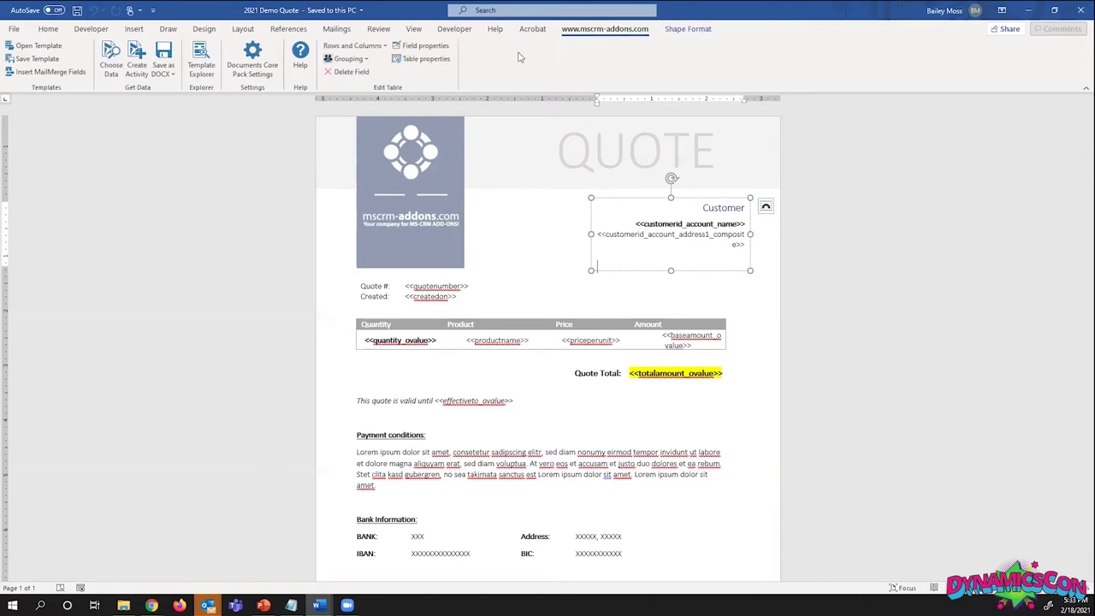
{"action": "left_click", "coordinate": [47, 74]}
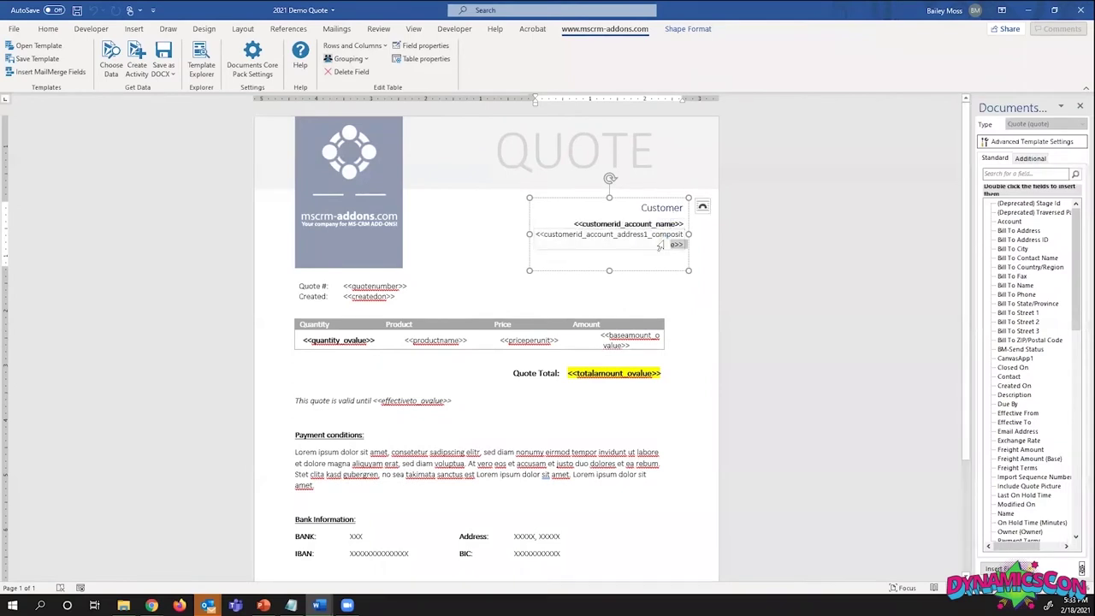
{"action": "double_click", "coordinate": [387, 287]}
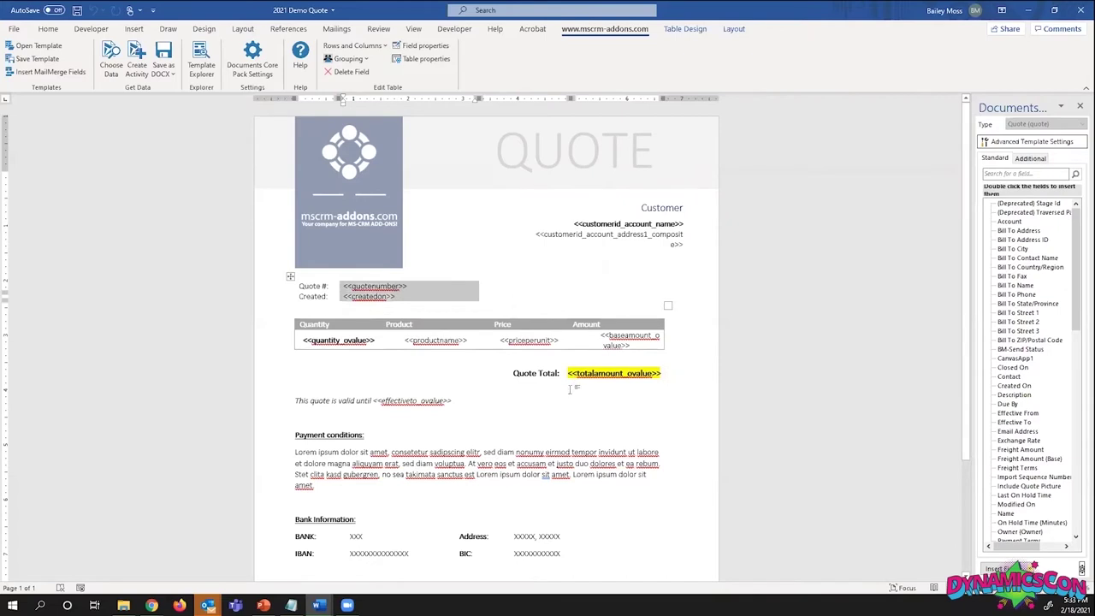
Add a new line reading "Quote Payment:" below the sentence stating the quote's validity
{"action": "left_click", "coordinate": [508, 386]}
{"action": "left_click", "coordinate": [518, 403]}
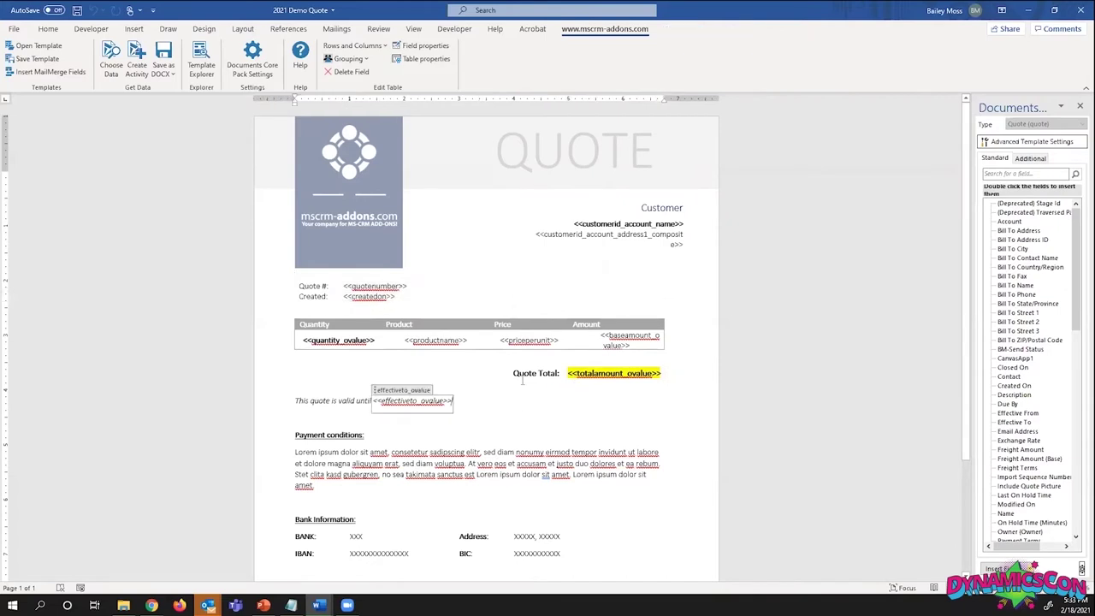
{"action": "key", "text": "Right"}
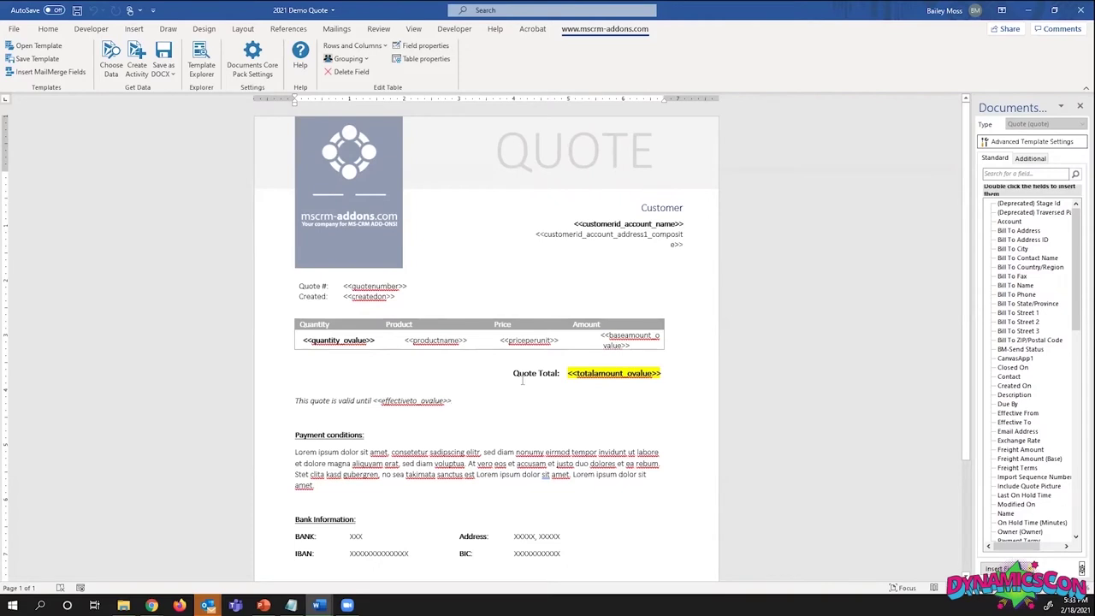
{"action": "key", "text": "Return"}
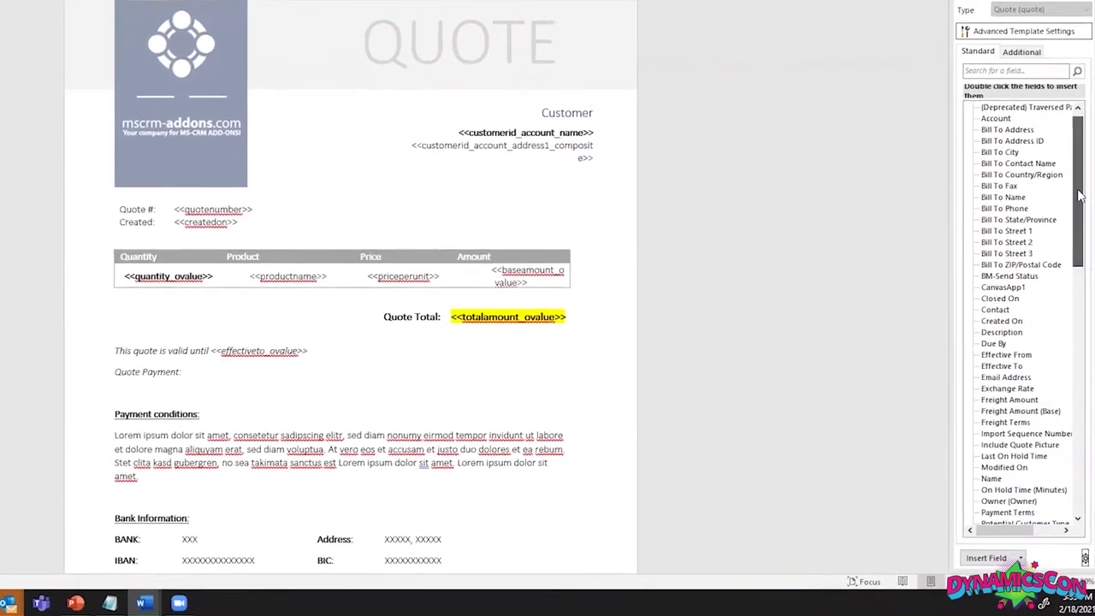
Insert the Payment Terms field after the "Quote Payment:" text
{"action": "scroll", "coordinate": [1078, 277], "scroll_direction": "down", "scroll_amount": 2}
{"action": "left_click_drag", "start_coordinate": [1080, 145], "coordinate": [1075, 176]}
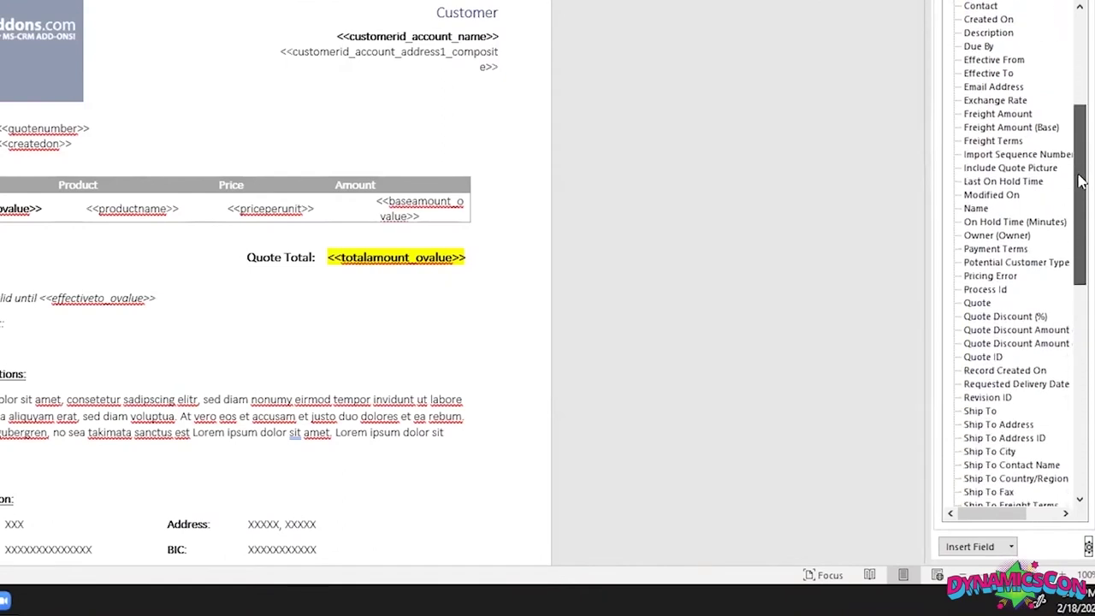
{"action": "mouse_move", "coordinate": [1079, 235]}
{"action": "left_mouse_down"}
{"action": "mouse_move", "coordinate": [1076, 331]}
{"action": "mouse_move", "coordinate": [1073, 227]}
{"action": "left_mouse_up"}
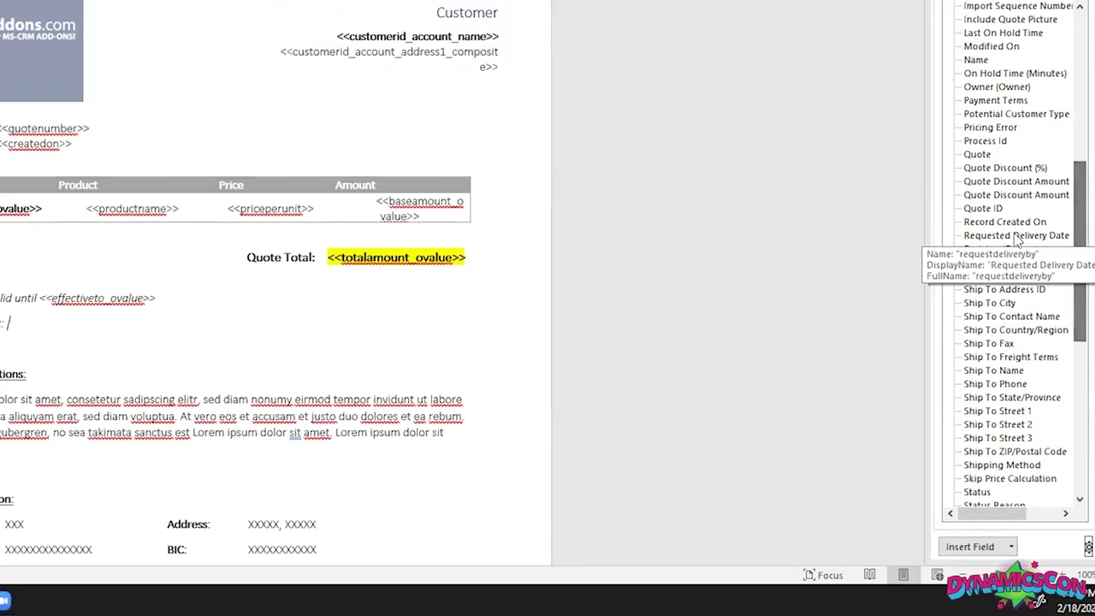
{"action": "left_click", "coordinate": [990, 100]}
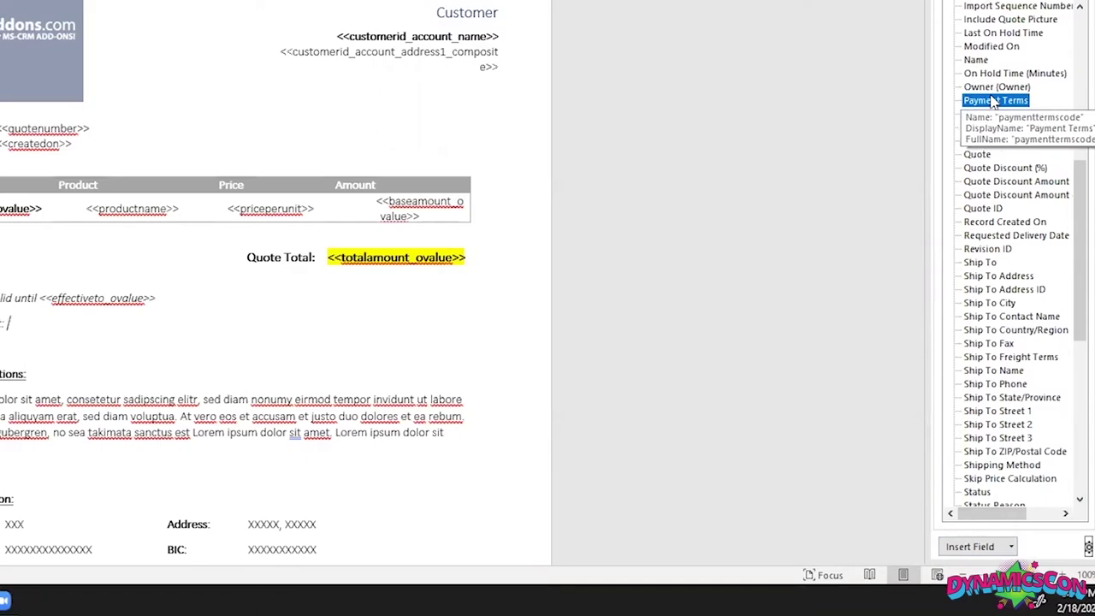
{"action": "double_click", "coordinate": [1016, 102]}
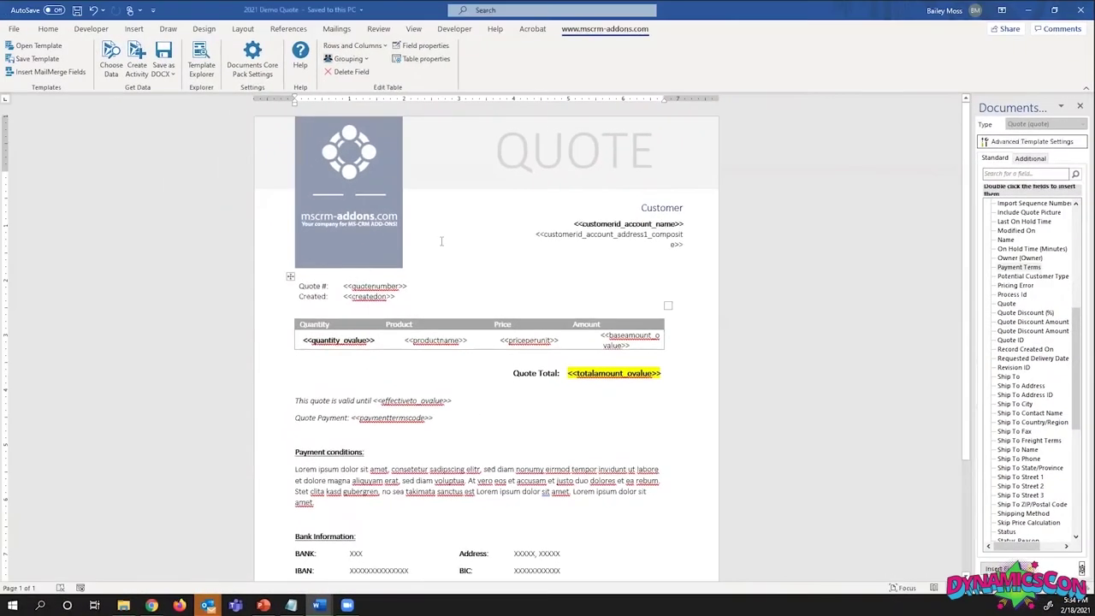
Save the template as 2021 Demo Quote.docx in the DynamicsCon-2021 group, overwriting the existing one
{"action": "left_click", "coordinate": [34, 59]}
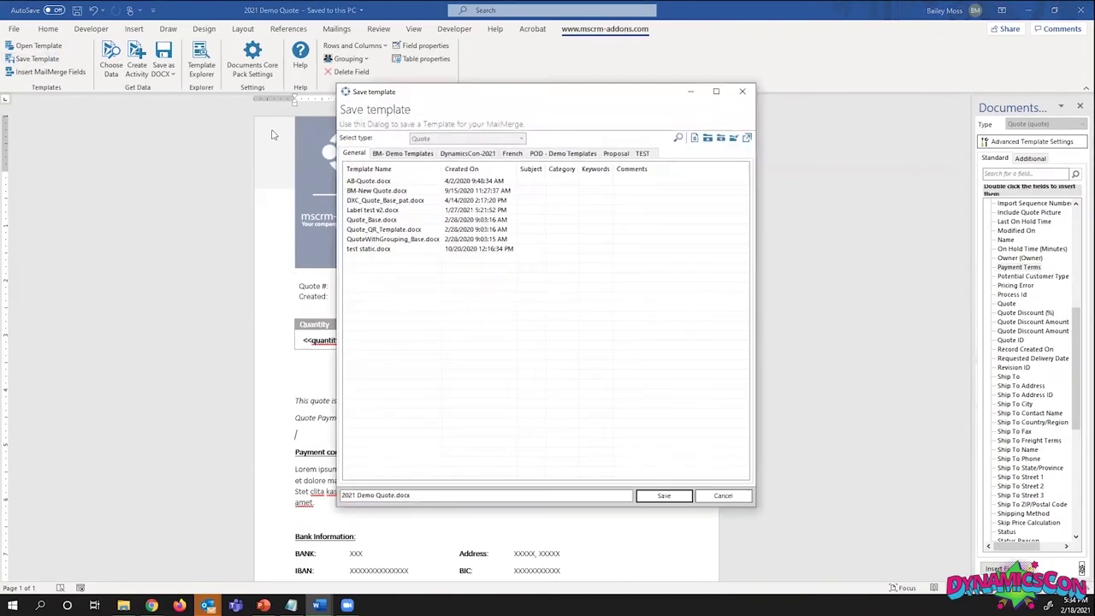
{"action": "left_click", "coordinate": [475, 154]}
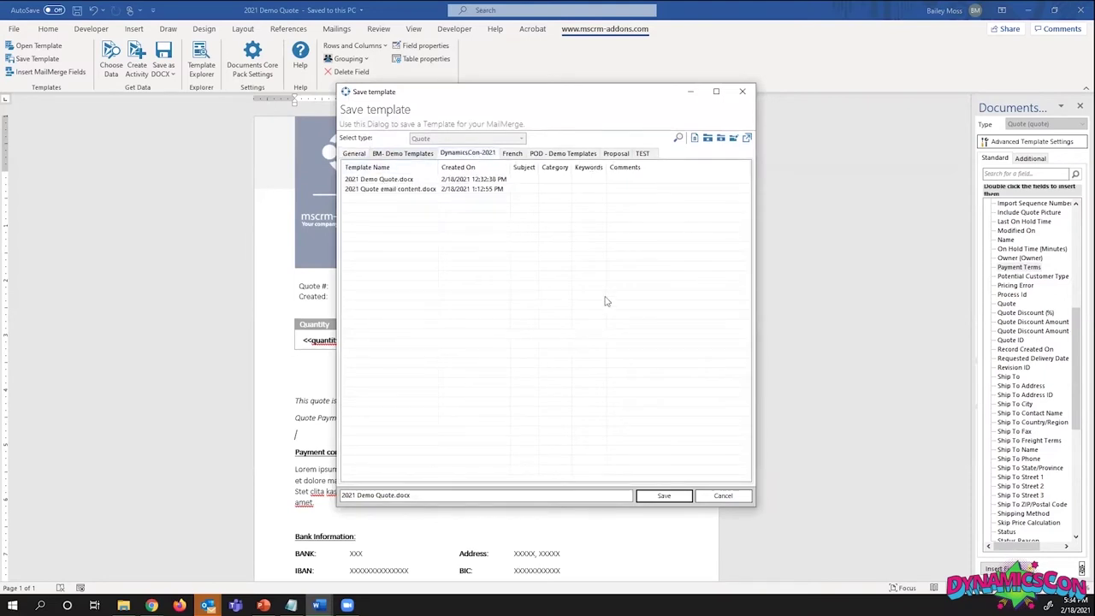
{"action": "left_click", "coordinate": [666, 496]}
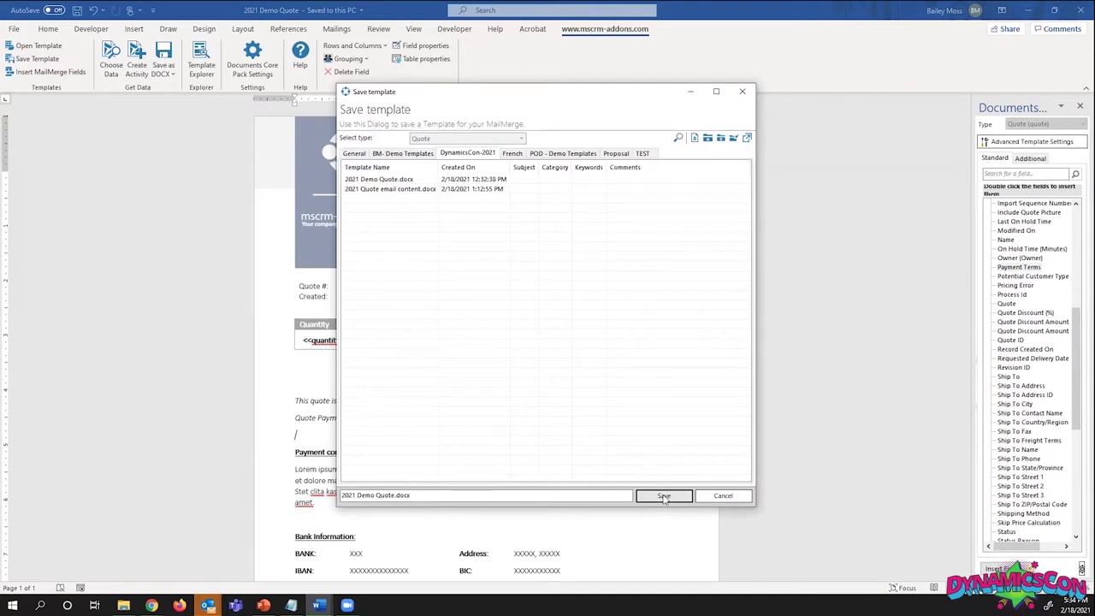
{"action": "left_click", "coordinate": [568, 320]}
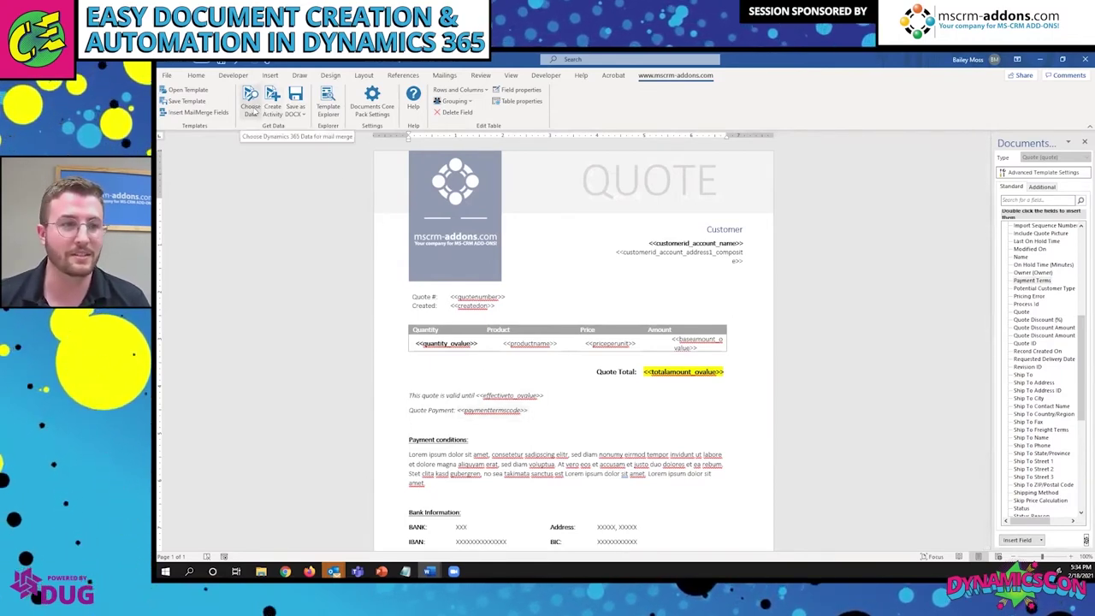
Merge the template with the Coho Winery quote "Add-On Solutions For Dynamics 365" and check the quote payment line in the generated document
{"action": "left_click", "coordinate": [253, 108]}
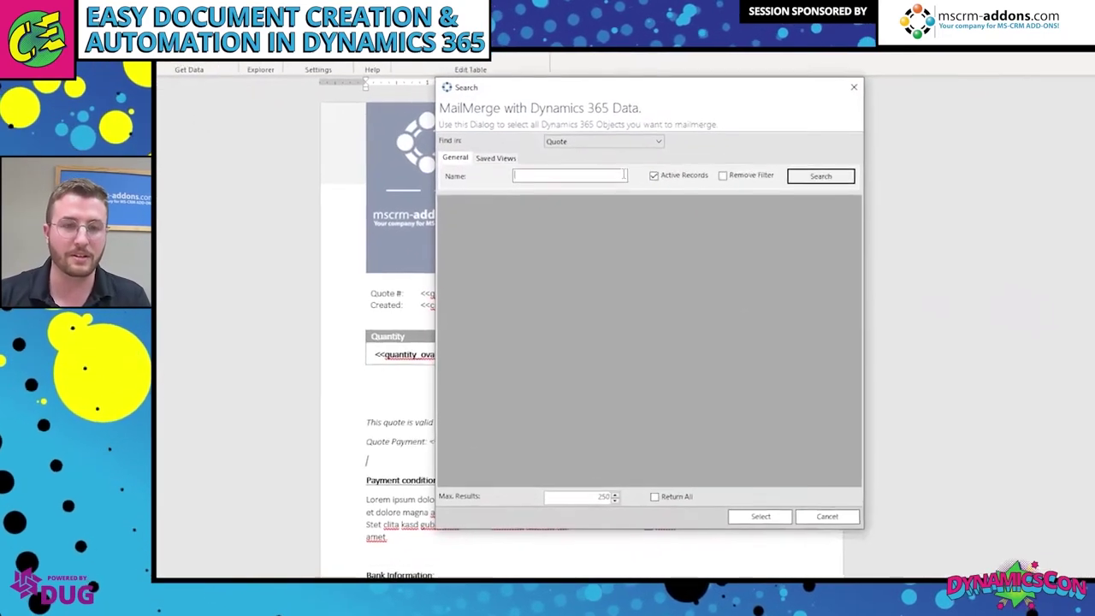
{"action": "left_click", "coordinate": [835, 166]}
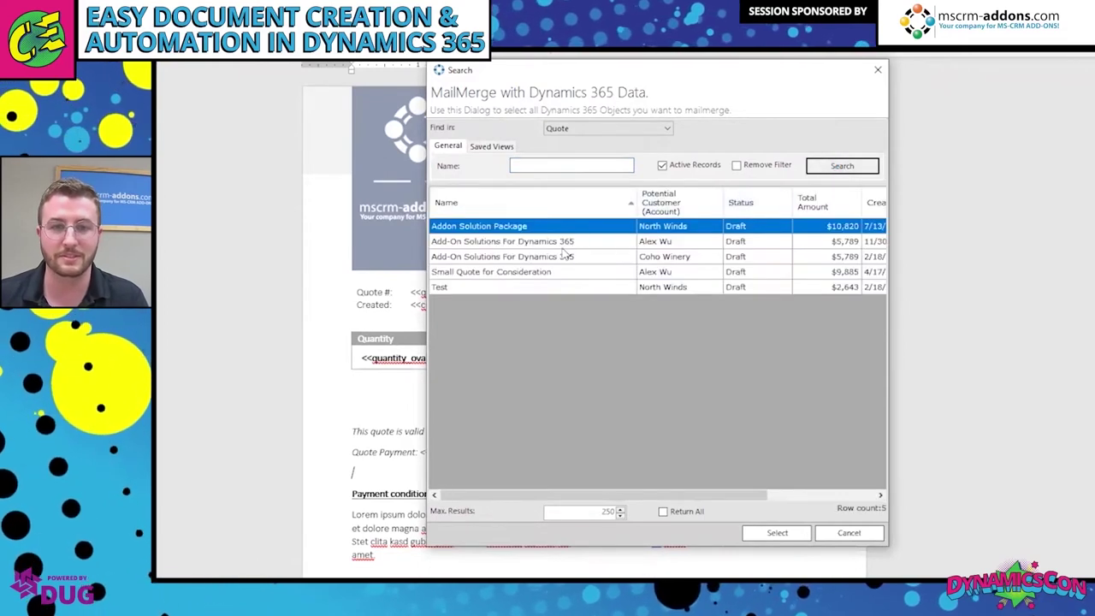
{"action": "left_click", "coordinate": [532, 256]}
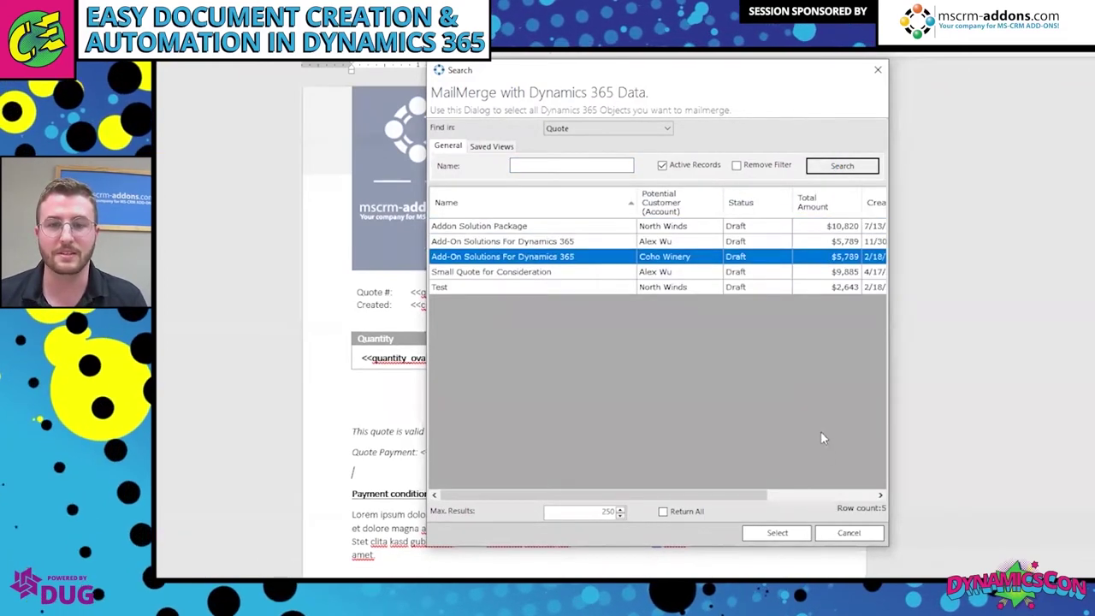
{"action": "left_click", "coordinate": [777, 534]}
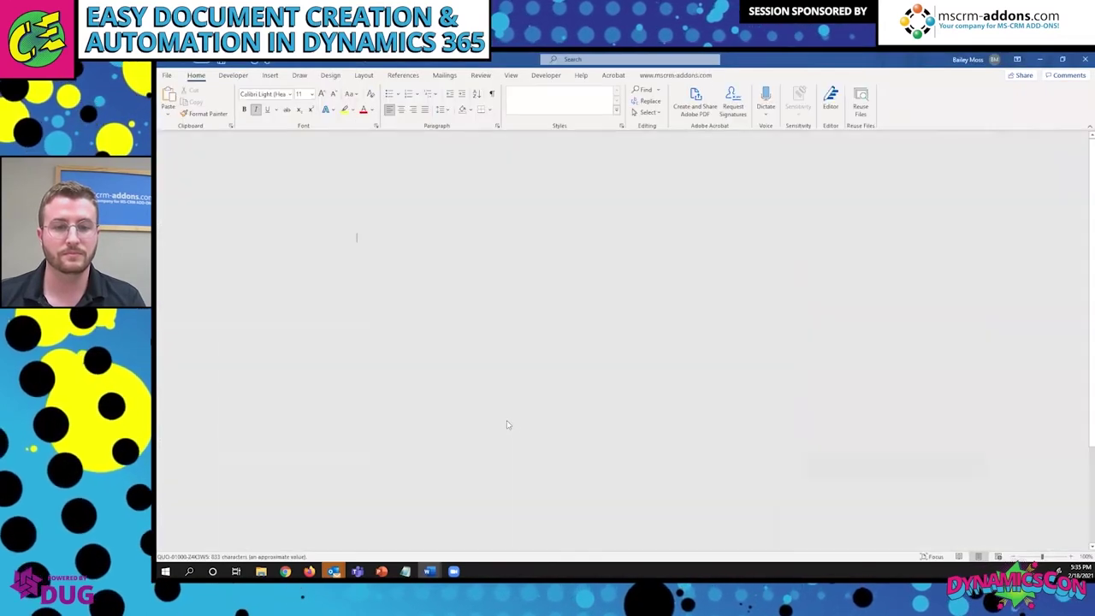
{"action": "scroll", "coordinate": [507, 419], "scroll_direction": "down", "scroll_amount": 2}
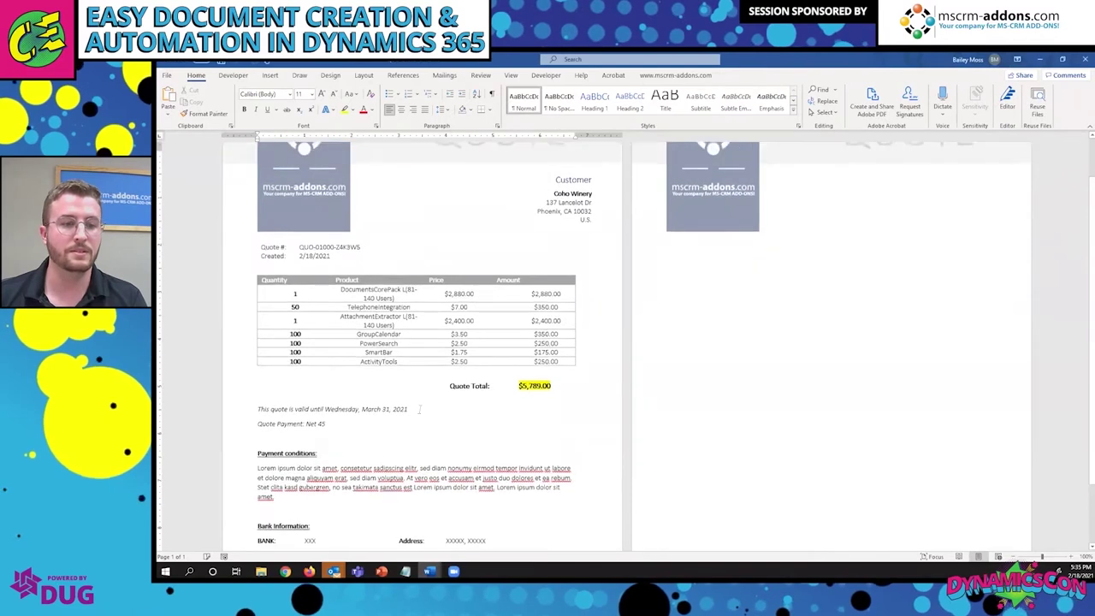
{"action": "left_click", "coordinate": [268, 423]}
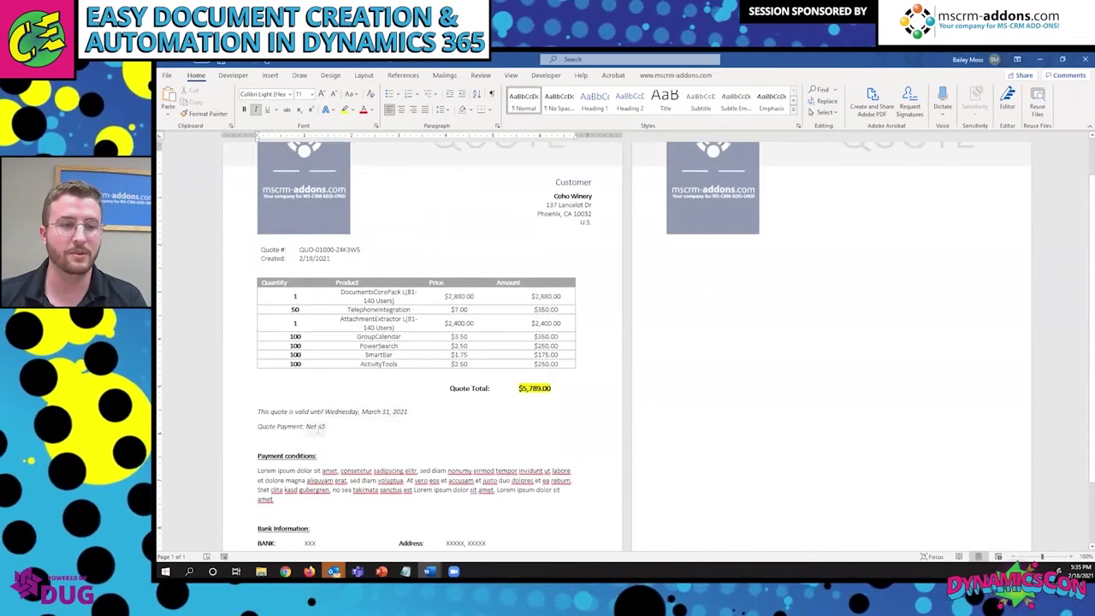
Switch to Dynamics 365 in the browser, open Coho Winery's "Add-On Solutions For Dynamics 365" quote and check its payment terms under Shipping Information
{"action": "mouse_move", "coordinate": [284, 572]}
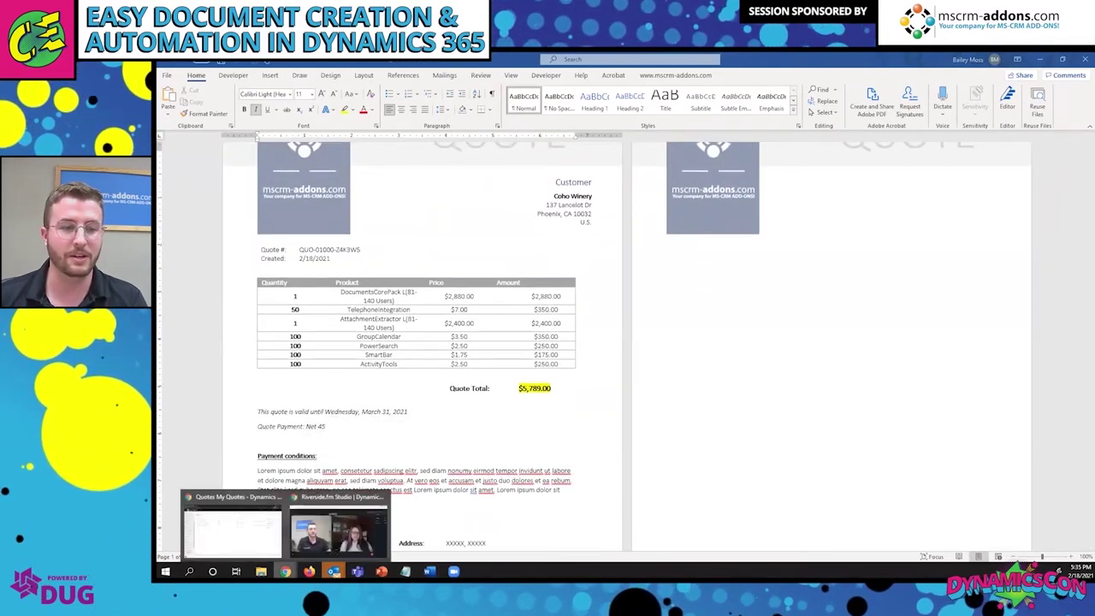
{"action": "left_click", "coordinate": [233, 524]}
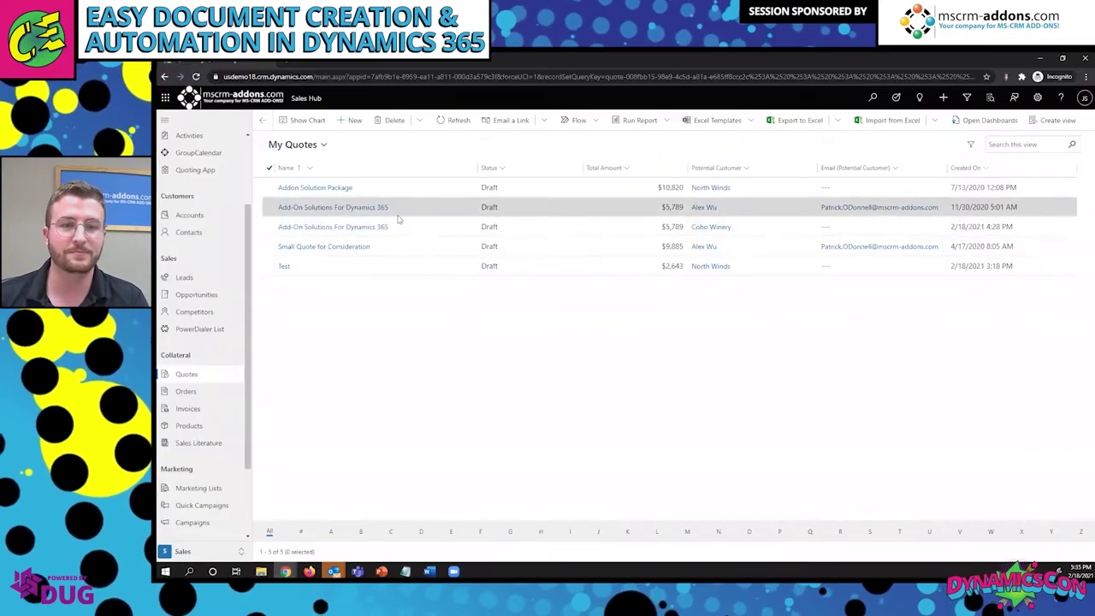
{"action": "left_click", "coordinate": [366, 227]}
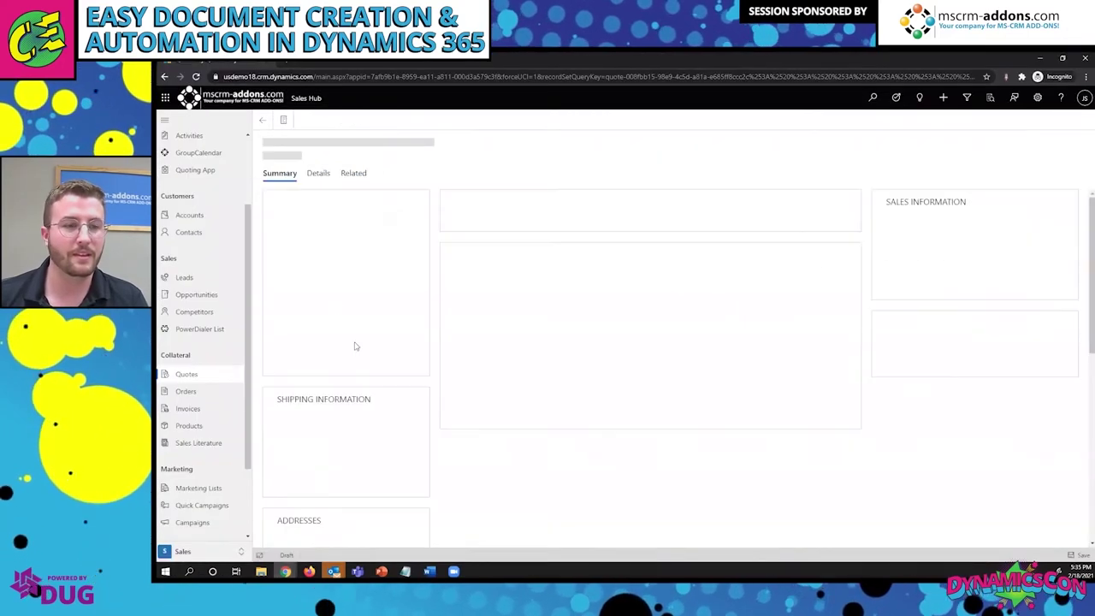
{"action": "scroll", "coordinate": [363, 385], "scroll_direction": "down", "scroll_amount": 1}
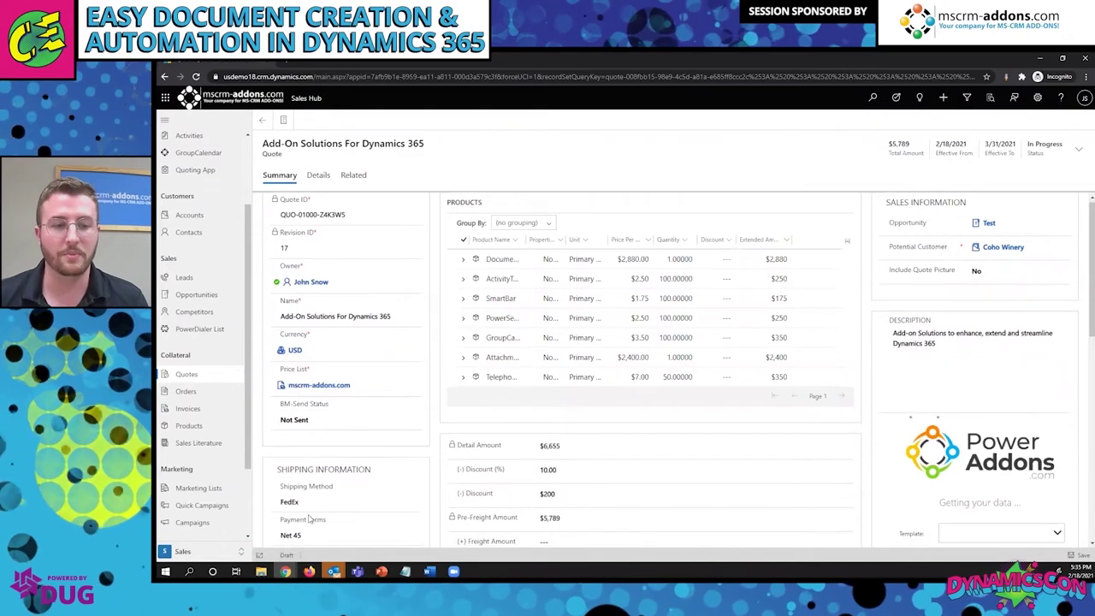
{"action": "scroll", "coordinate": [309, 518], "scroll_direction": "down", "scroll_amount": 3}
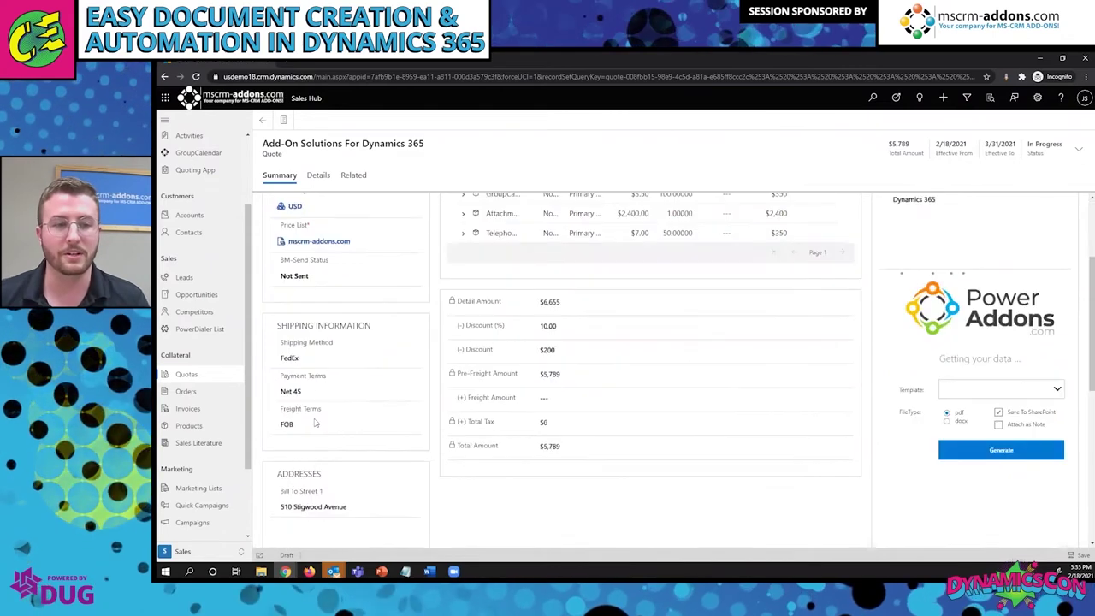
Return to Word and close the merged quote document without saving it
{"action": "left_click", "coordinate": [1040, 59]}
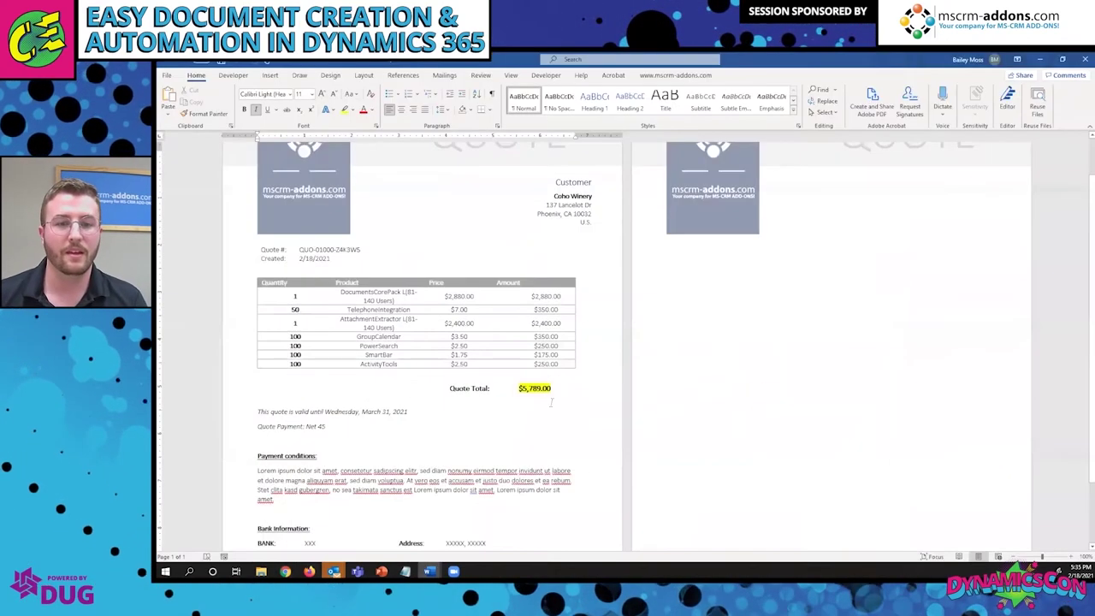
{"action": "left_click", "coordinate": [1084, 58]}
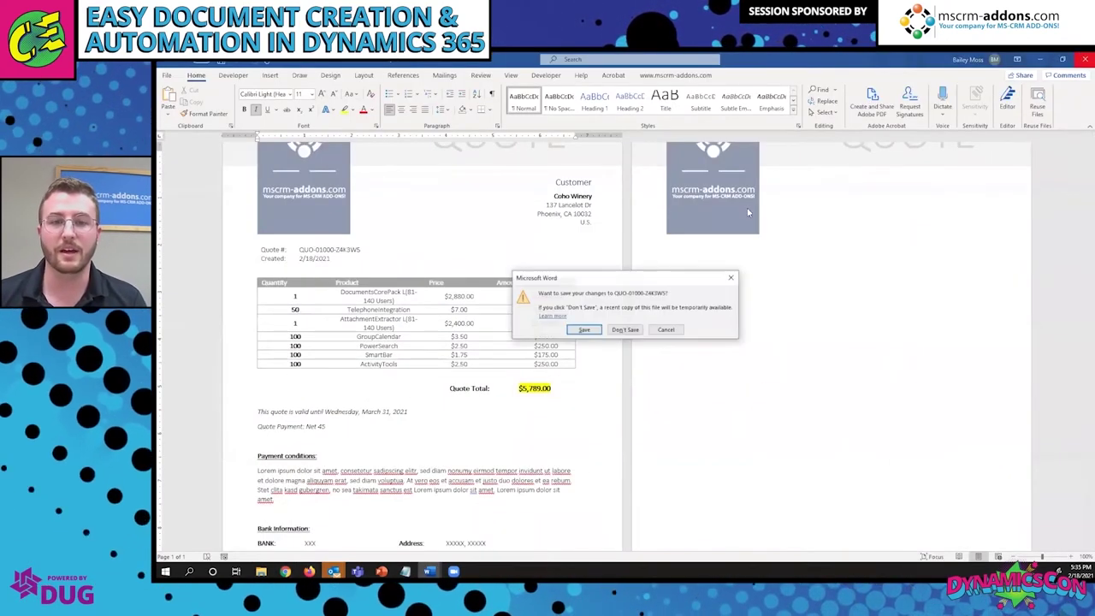
{"action": "left_click", "coordinate": [625, 329]}
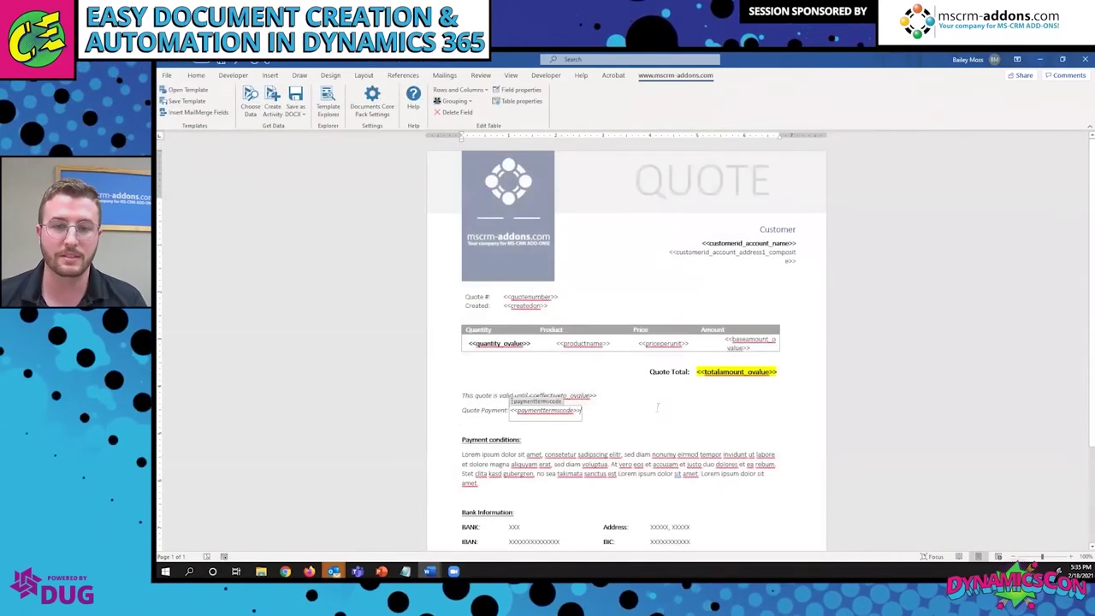
Show the additional merge fields, examine the filter and sorting options in the Quote Product data source configuration, and close it without changes
{"action": "left_click", "coordinate": [562, 396]}
{"action": "left_click", "coordinate": [200, 111]}
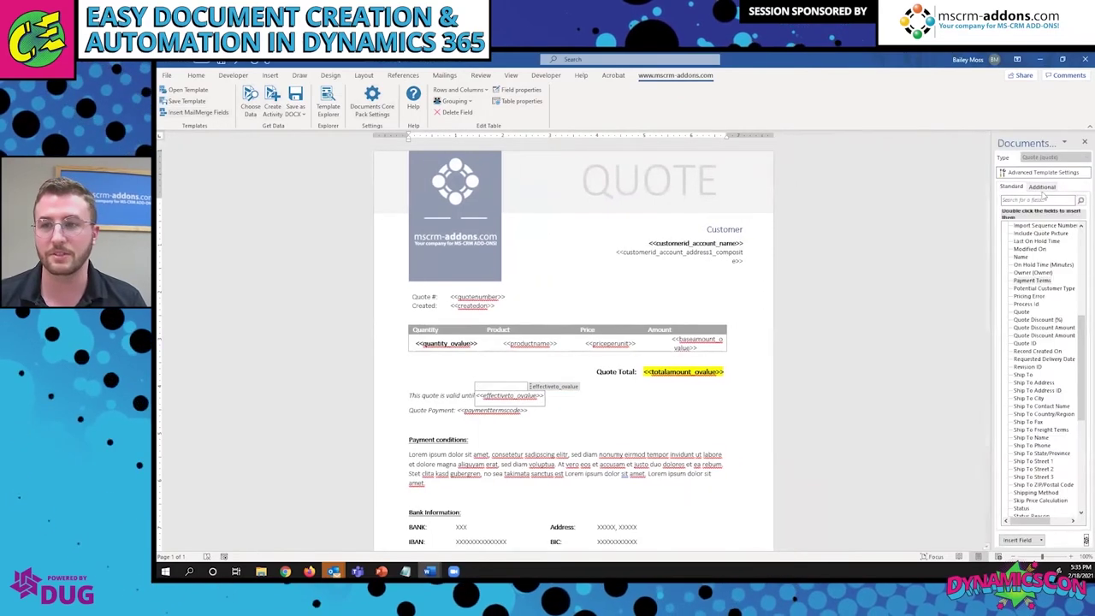
{"action": "left_click", "coordinate": [1042, 187]}
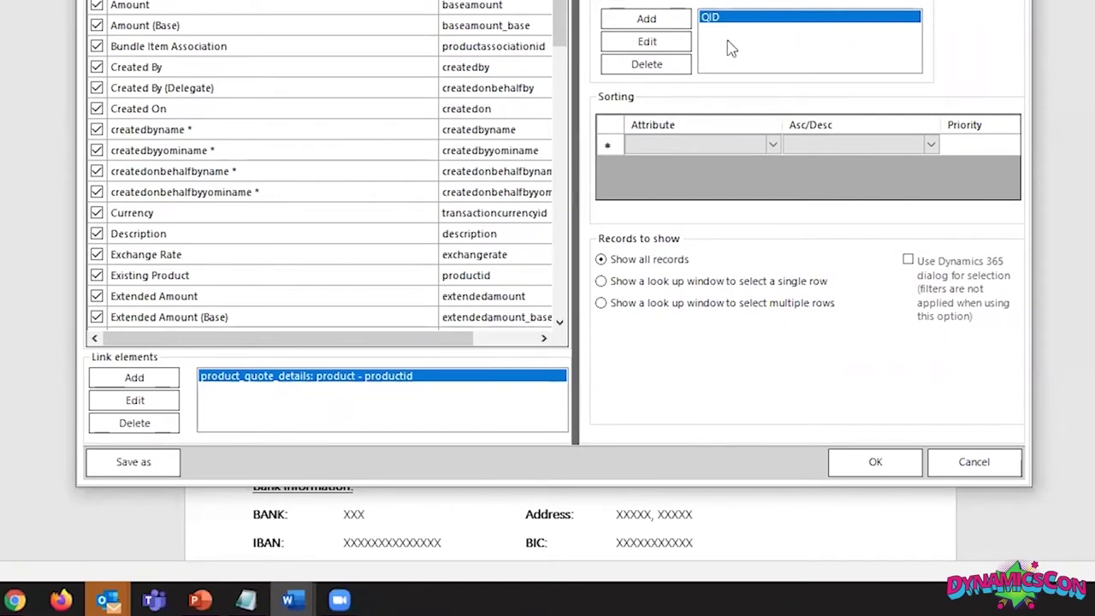
{"action": "left_click", "coordinate": [773, 148]}
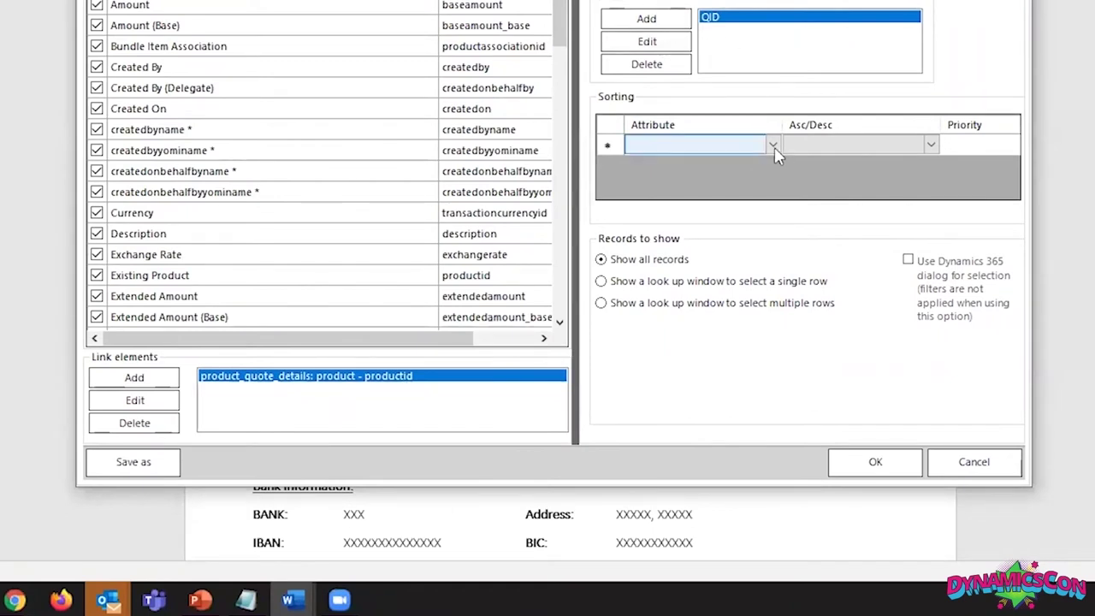
{"action": "left_click", "coordinate": [768, 165]}
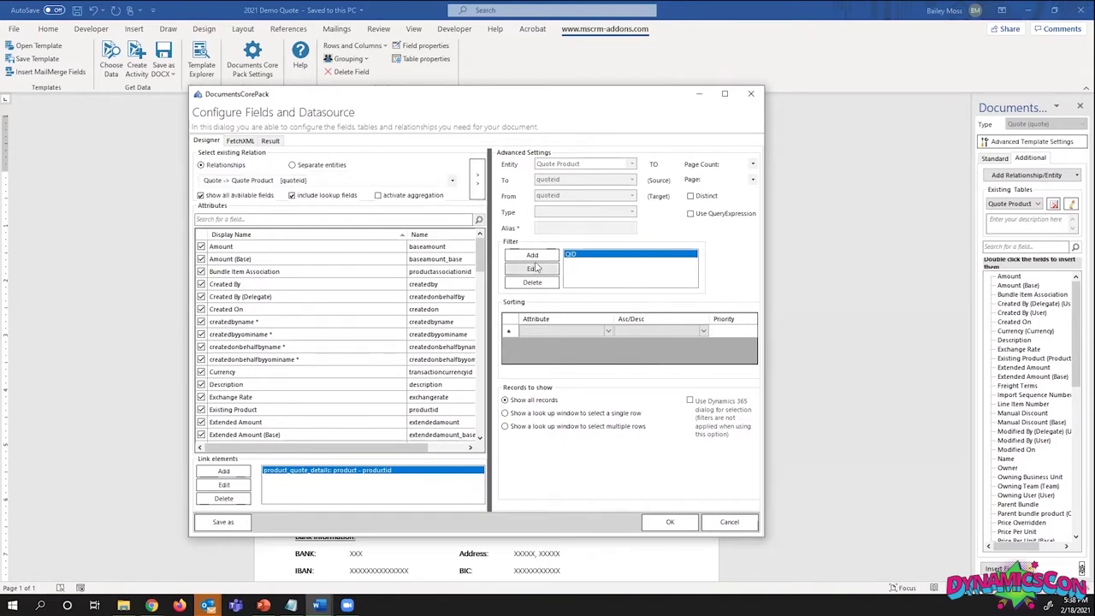
{"action": "left_click", "coordinate": [707, 519]}
Open the field properties of the effectiveto placeholder in the validity sentence and set its format to the short date 2/18/2021
{"action": "left_click", "coordinate": [470, 429]}
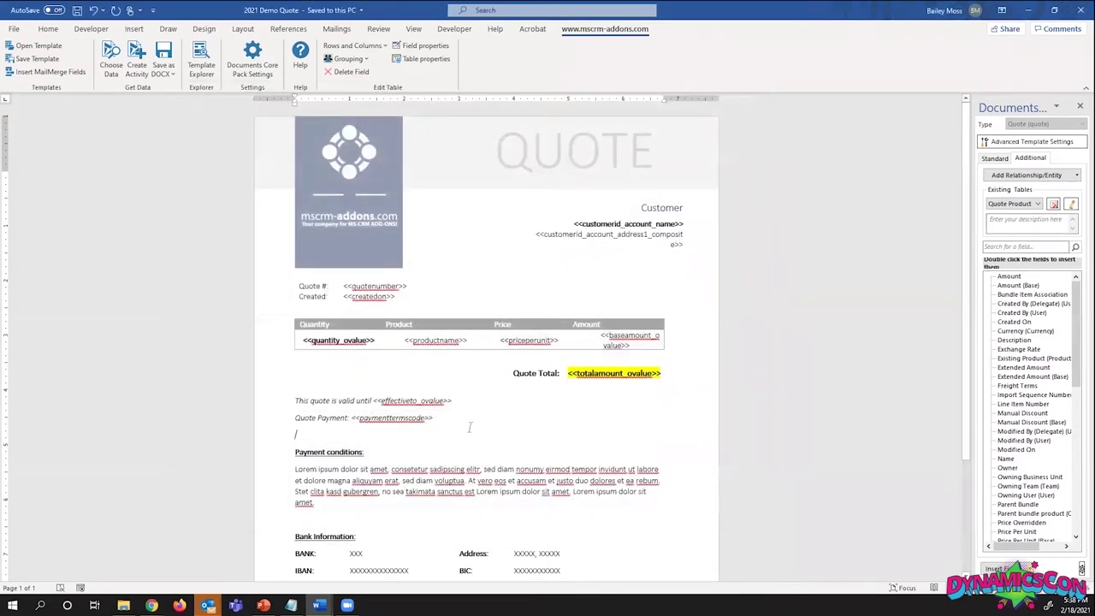
{"action": "left_click", "coordinate": [470, 420]}
{"action": "key", "text": "Up"}
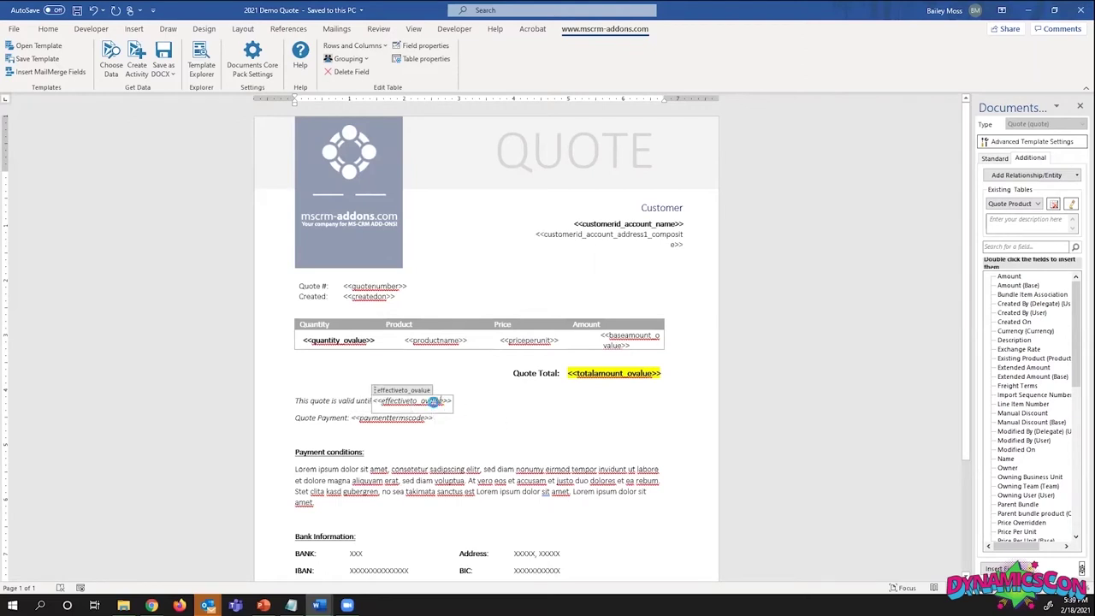
{"action": "right_click", "coordinate": [420, 402]}
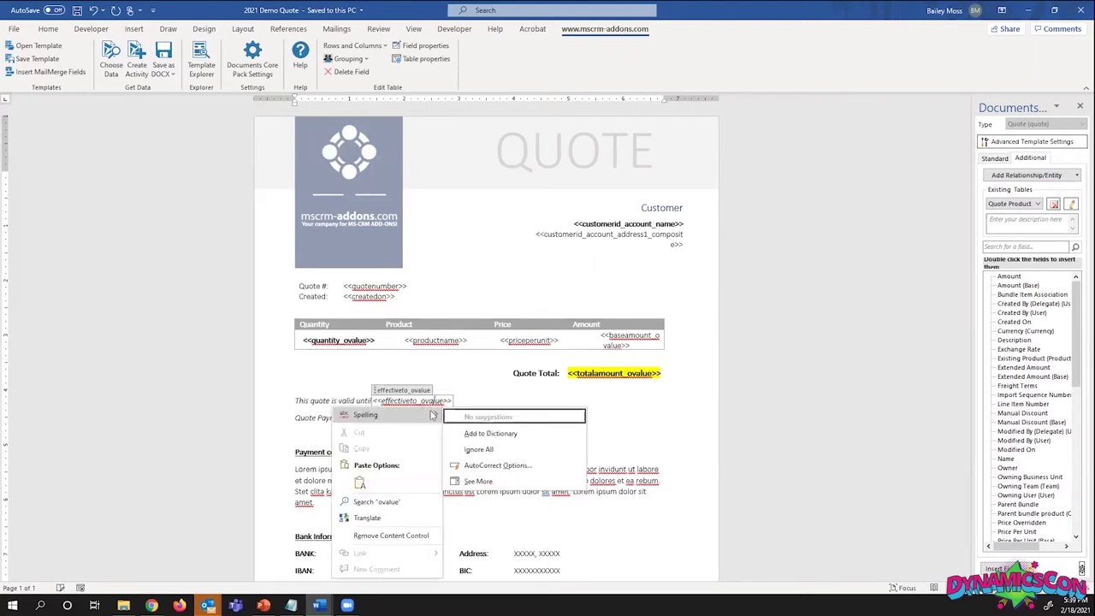
{"action": "key", "text": "Escape"}
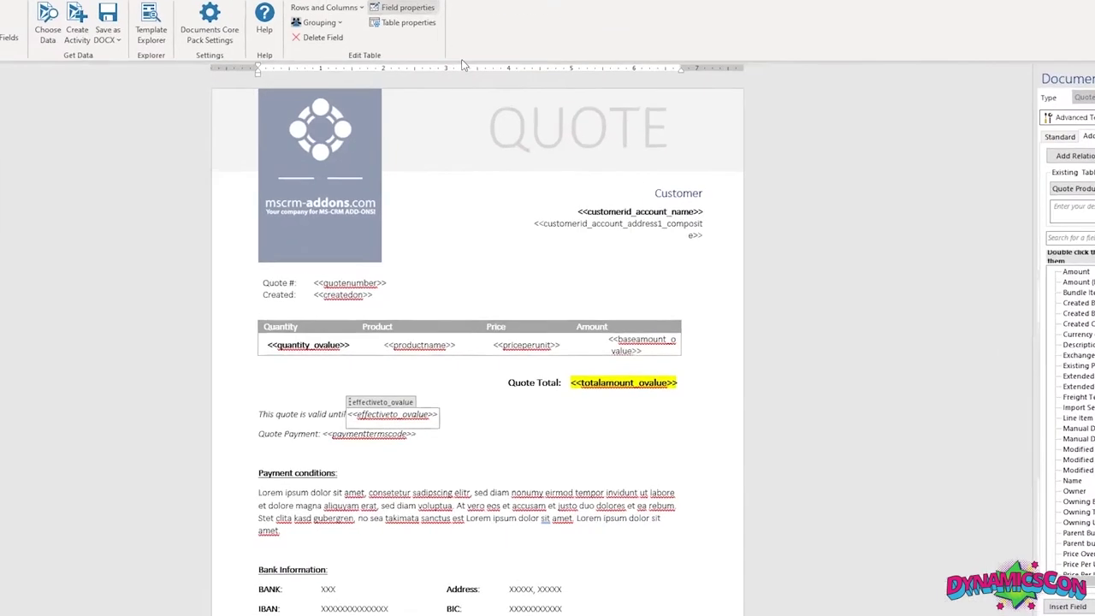
{"action": "left_click", "coordinate": [402, 8]}
{"action": "left_click", "coordinate": [674, 320]}
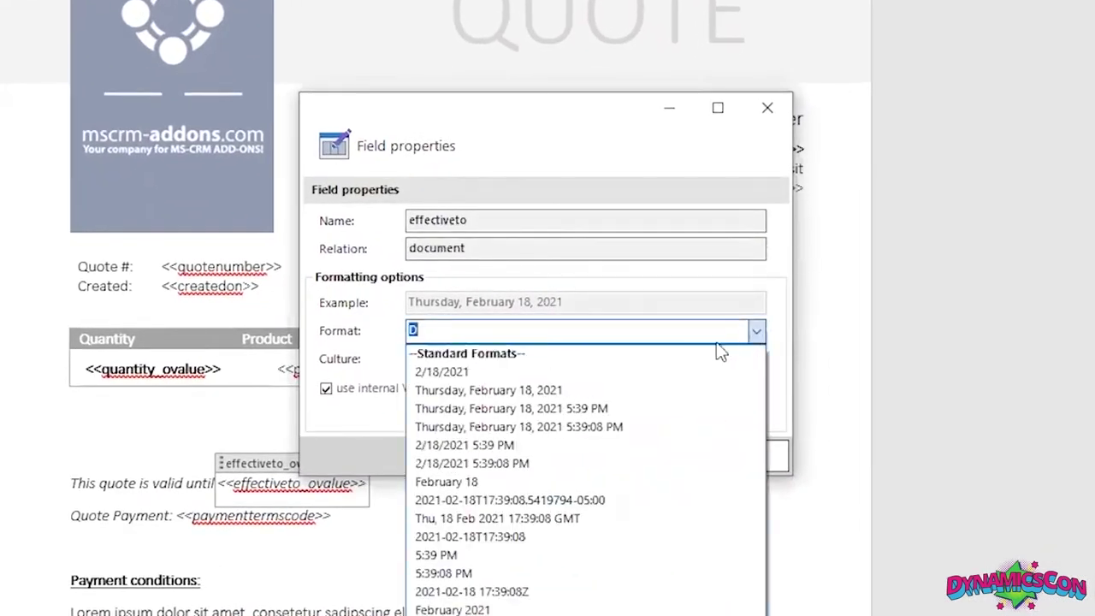
{"action": "left_click", "coordinate": [586, 394]}
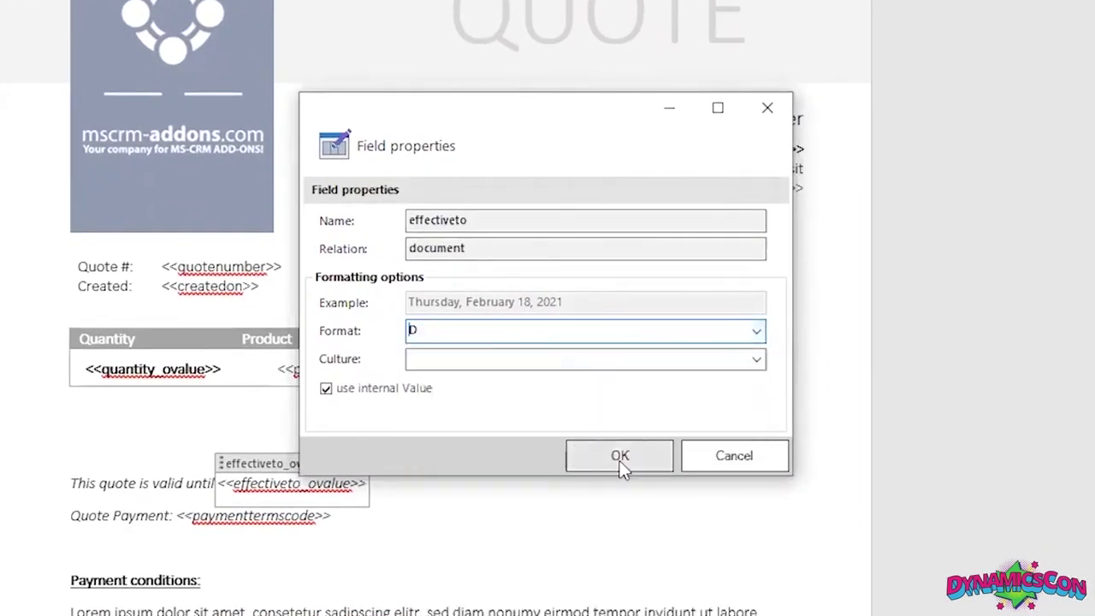
{"action": "left_click", "coordinate": [757, 331]}
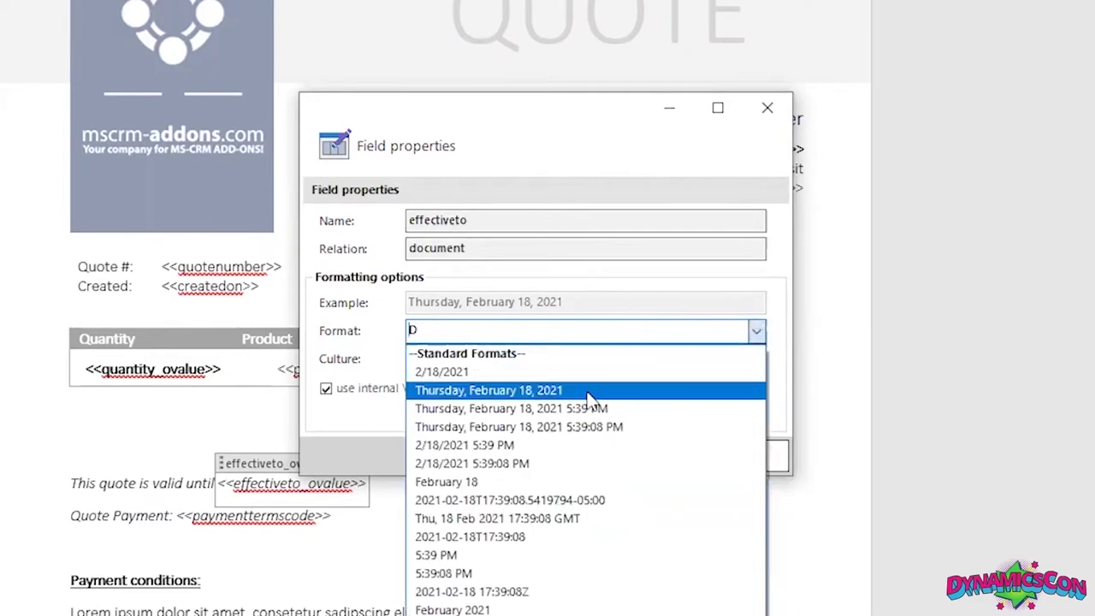
{"action": "left_click", "coordinate": [575, 377]}
{"action": "left_click", "coordinate": [652, 459]}
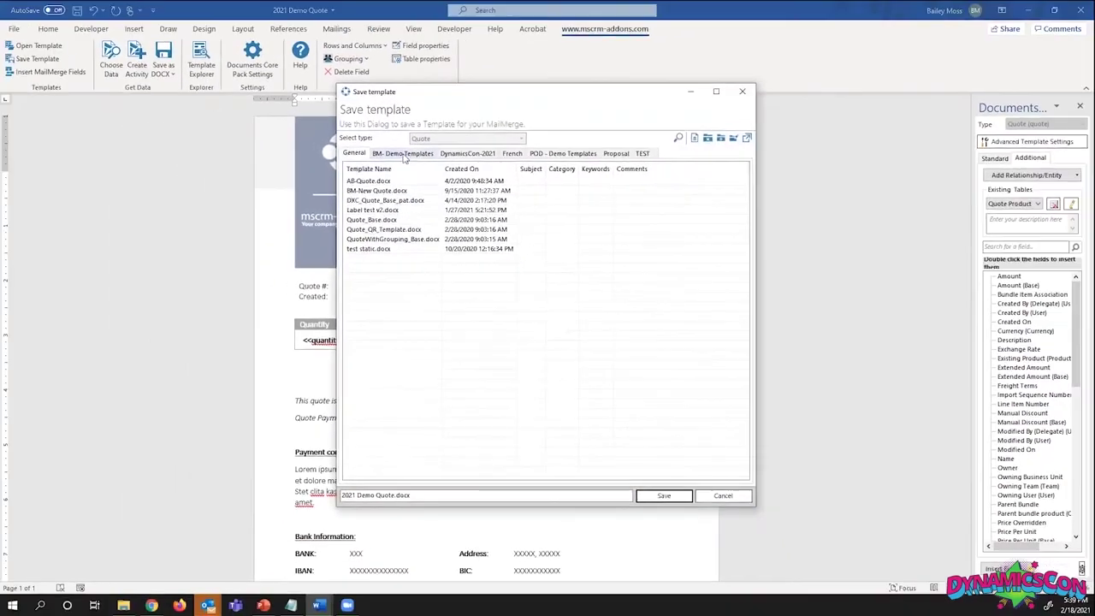
Save the template over the existing 2021 Demo Quote.docx in the DynamicsCon-2021 template group
{"action": "left_click", "coordinate": [469, 153]}
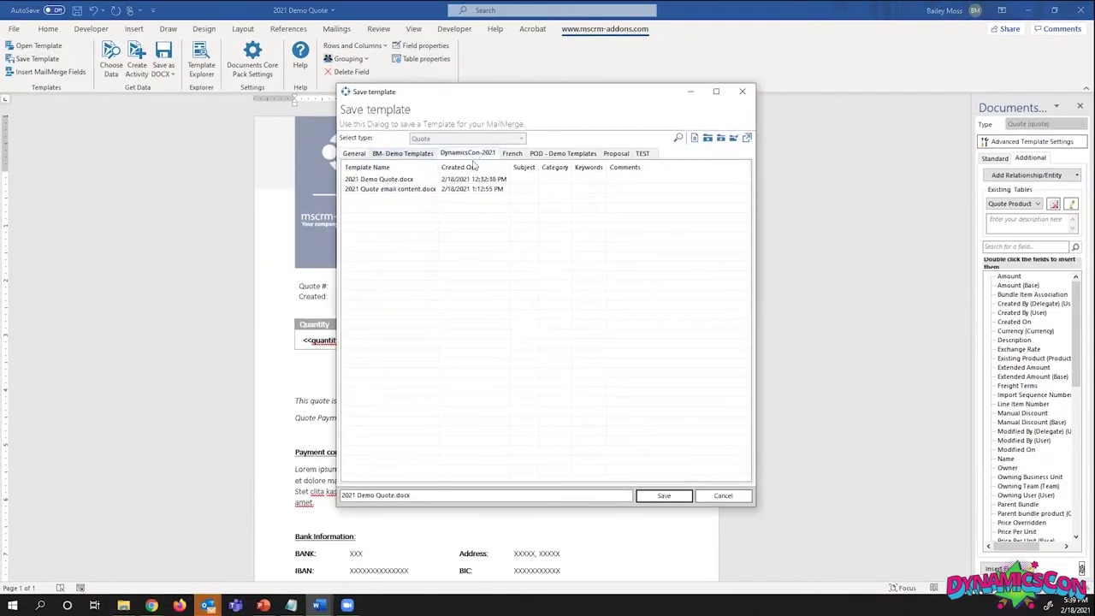
{"action": "left_click", "coordinate": [398, 180]}
{"action": "left_click", "coordinate": [664, 494]}
{"action": "left_click", "coordinate": [580, 323]}
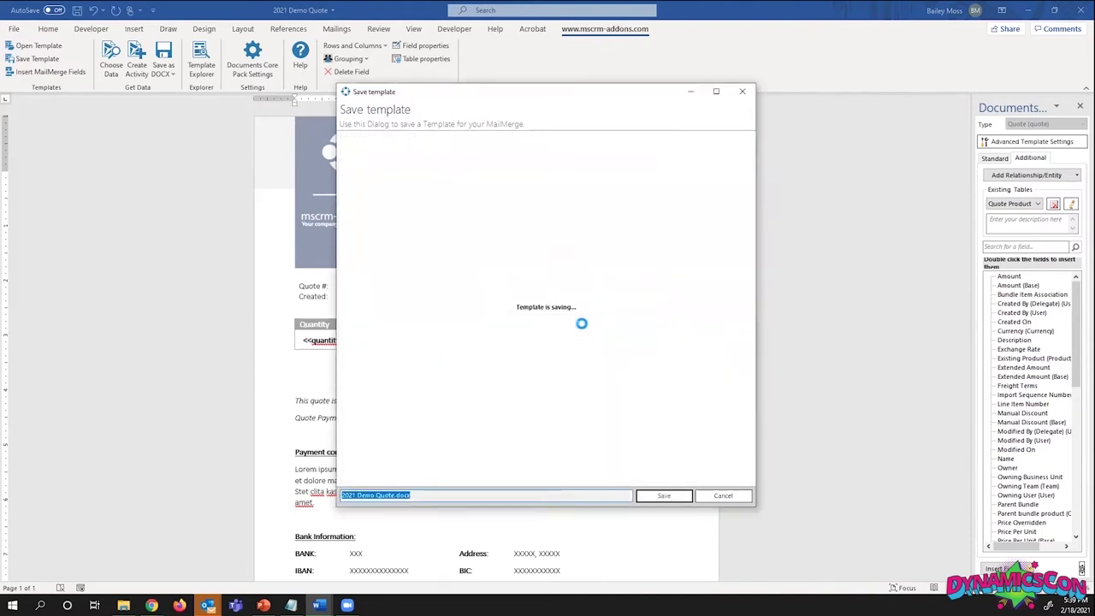
Open the Quote template "2021 Quote email content.docx" from the DynamicsCon-2021 template group
{"action": "left_click", "coordinate": [34, 45]}
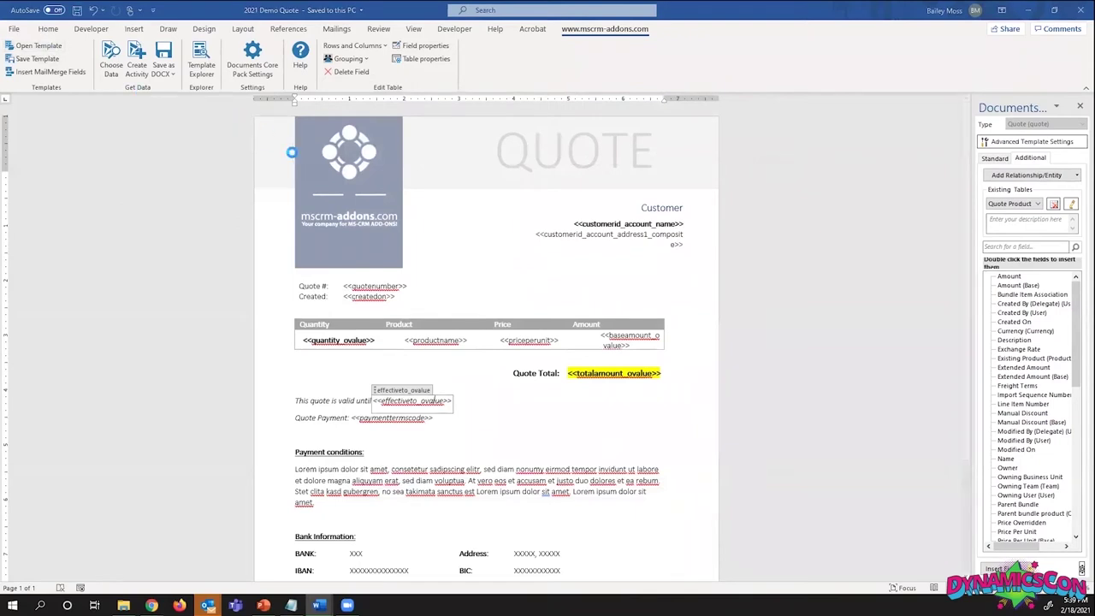
{"action": "left_click", "coordinate": [480, 139]}
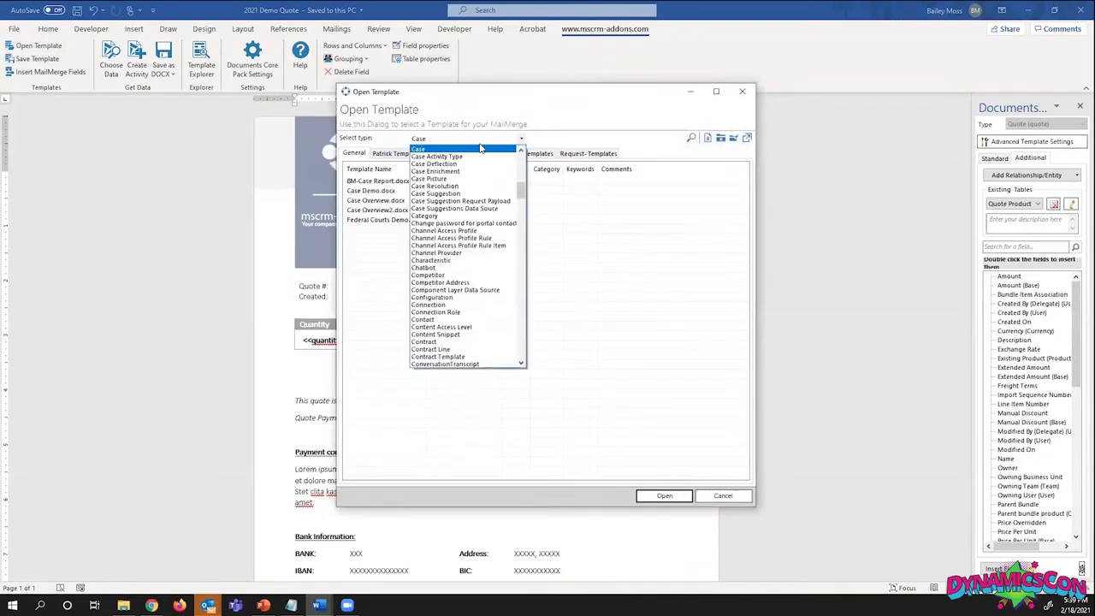
{"action": "key", "text": "q"}
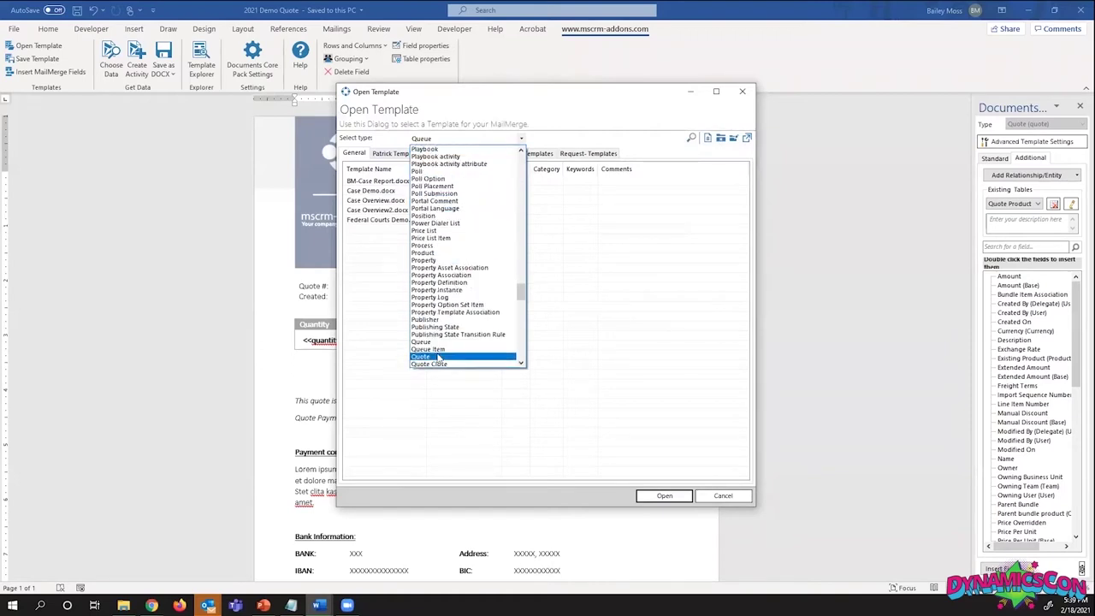
{"action": "left_click", "coordinate": [444, 354]}
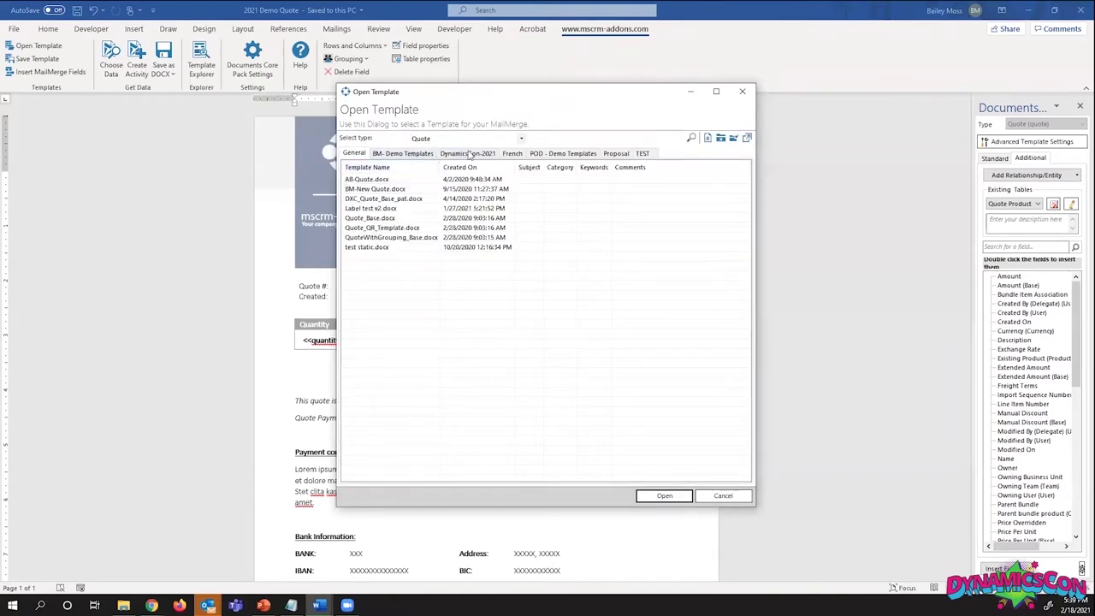
{"action": "left_click", "coordinate": [466, 152]}
{"action": "left_click", "coordinate": [392, 190]}
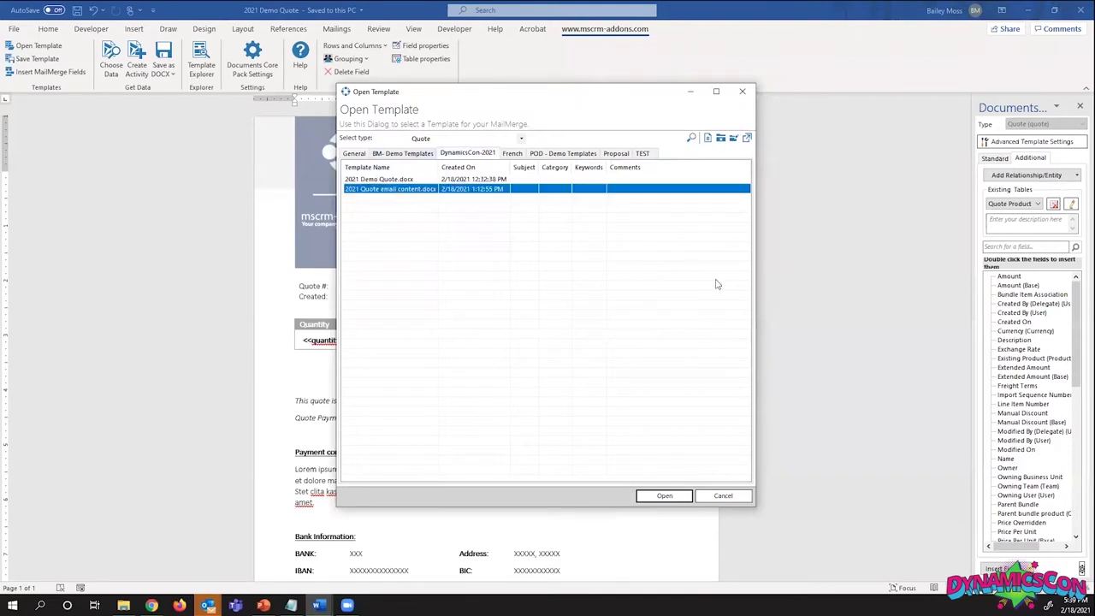
{"action": "left_click", "coordinate": [663, 496]}
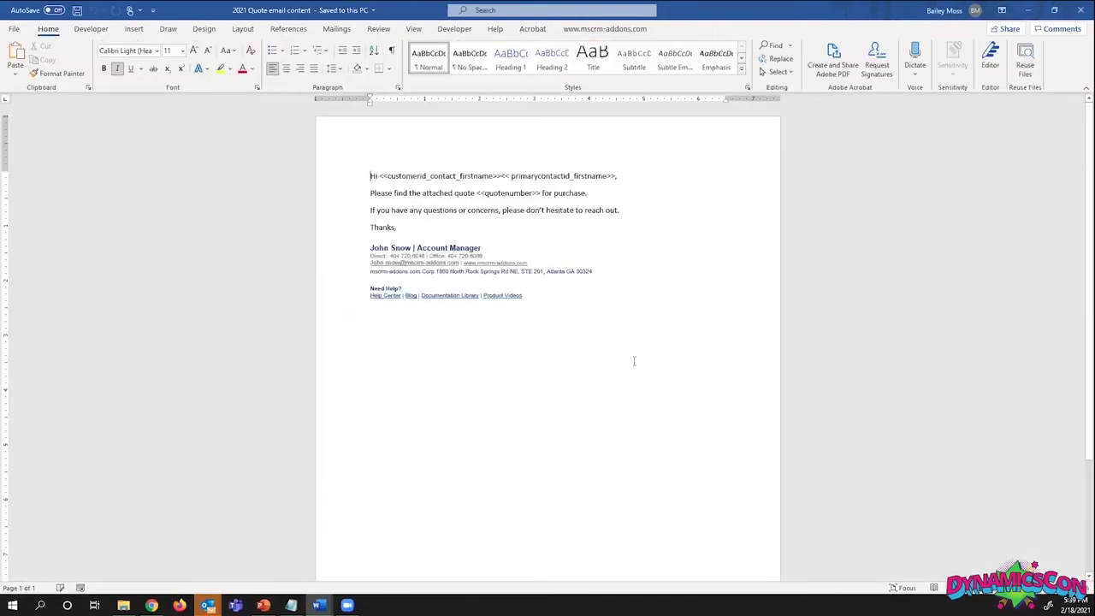
{"action": "left_click", "coordinate": [494, 209]}
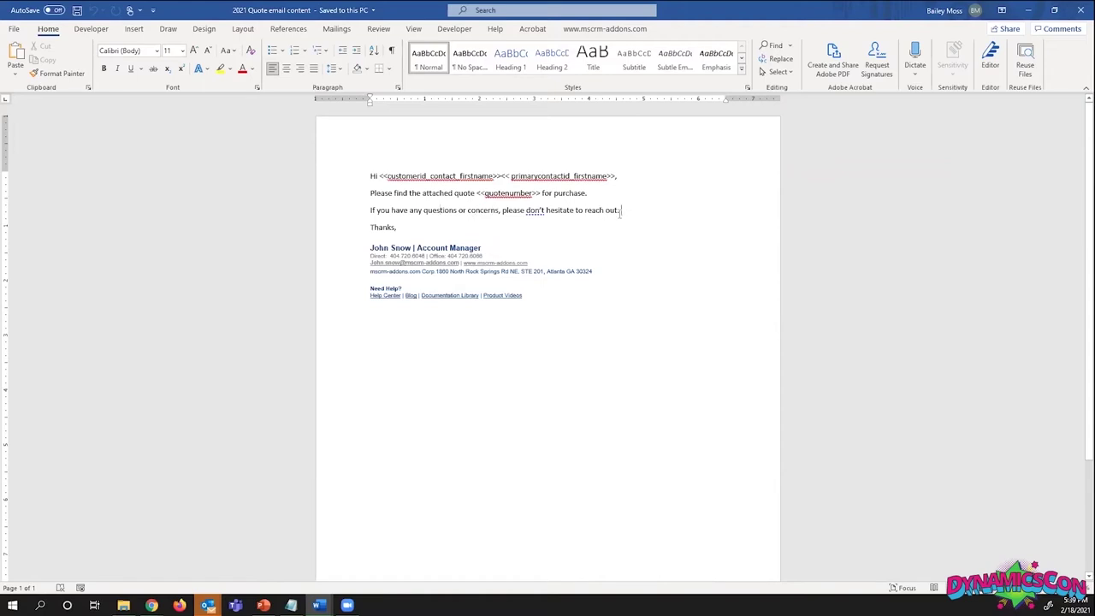
{"action": "left_click", "coordinate": [414, 247]}
{"action": "mouse_move", "coordinate": [533, 301]}
{"action": "left_mouse_down"}
{"action": "mouse_move", "coordinate": [371, 289]}
{"action": "mouse_move", "coordinate": [369, 247]}
{"action": "left_mouse_up"}
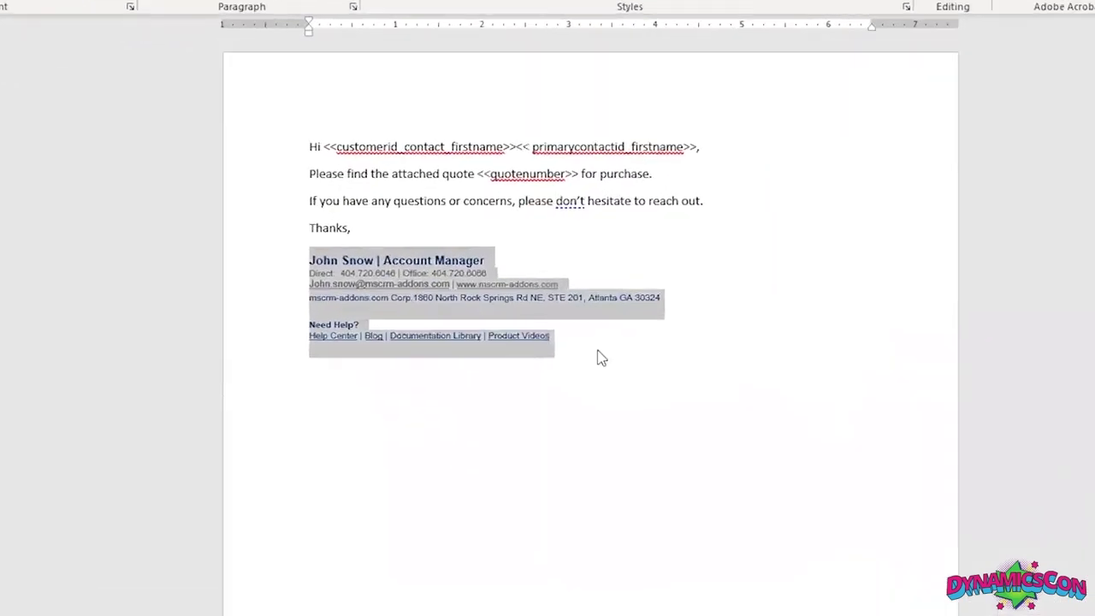
{"action": "left_click", "coordinate": [585, 363]}
{"action": "mouse_move", "coordinate": [584, 363]}
{"action": "left_mouse_down"}
{"action": "mouse_move", "coordinate": [437, 331]}
{"action": "mouse_move", "coordinate": [253, 267]}
{"action": "left_mouse_up"}
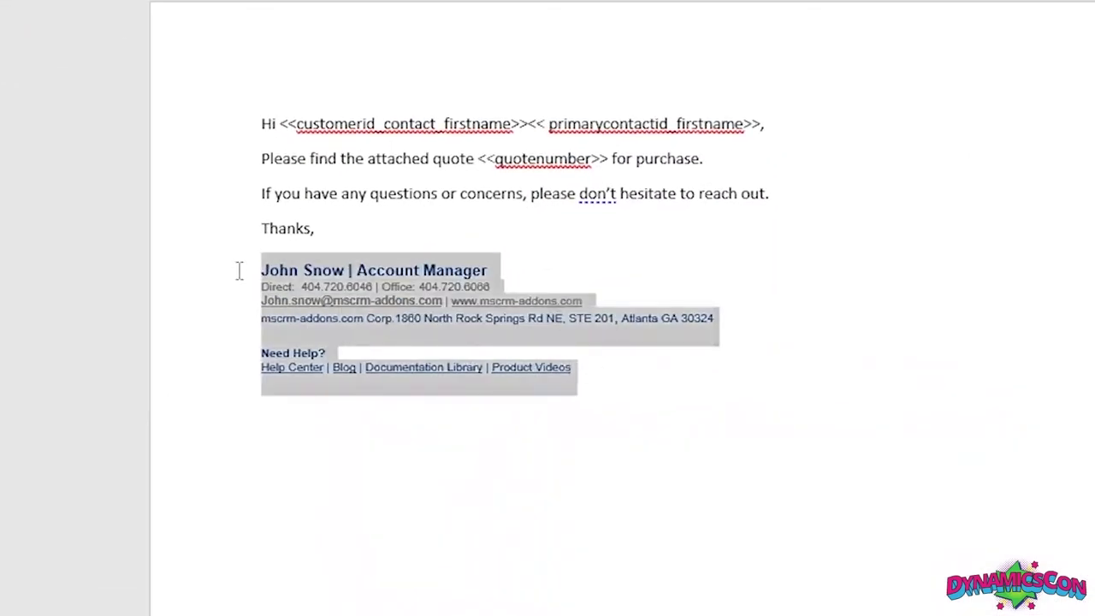
Delete the hard-coded sender name in front of "| Account Manager" in the email signature
{"action": "left_click", "coordinate": [343, 268]}
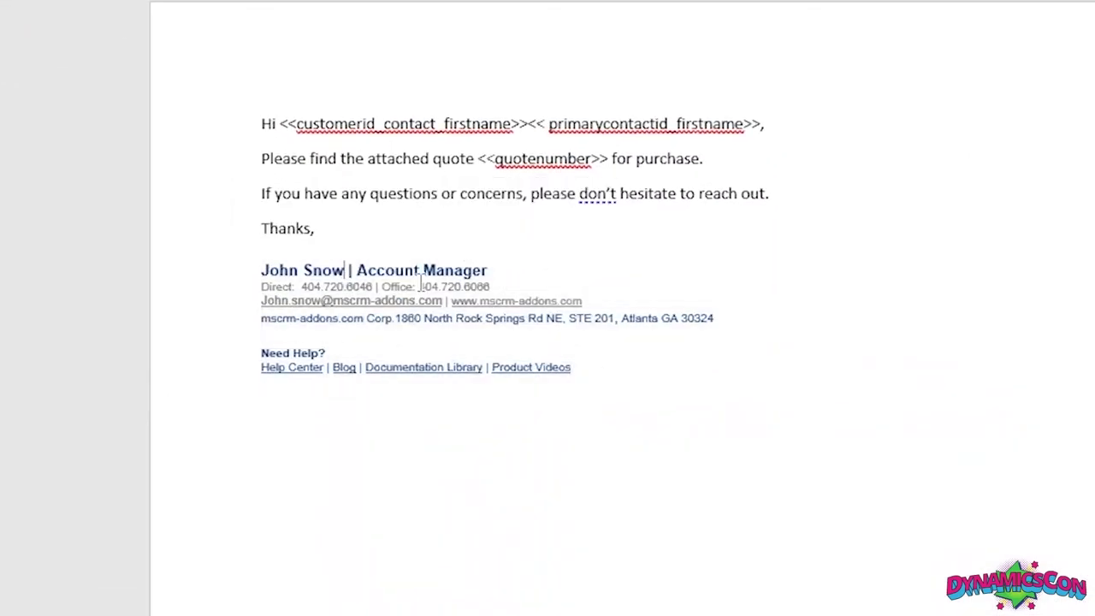
{"action": "key", "text": "BackSpace"}
{"action": "key", "text": "BackSpace"}
{"action": "key", "text": "BackSpace"}
{"action": "key", "text": "BackSpace"}
{"action": "key", "text": "BackSpace"}
{"action": "key", "text": "BackSpace"}
{"action": "key", "text": "BackSpace"}
{"action": "key", "text": "BackSpace"}
{"action": "key", "text": "BackSpace"}
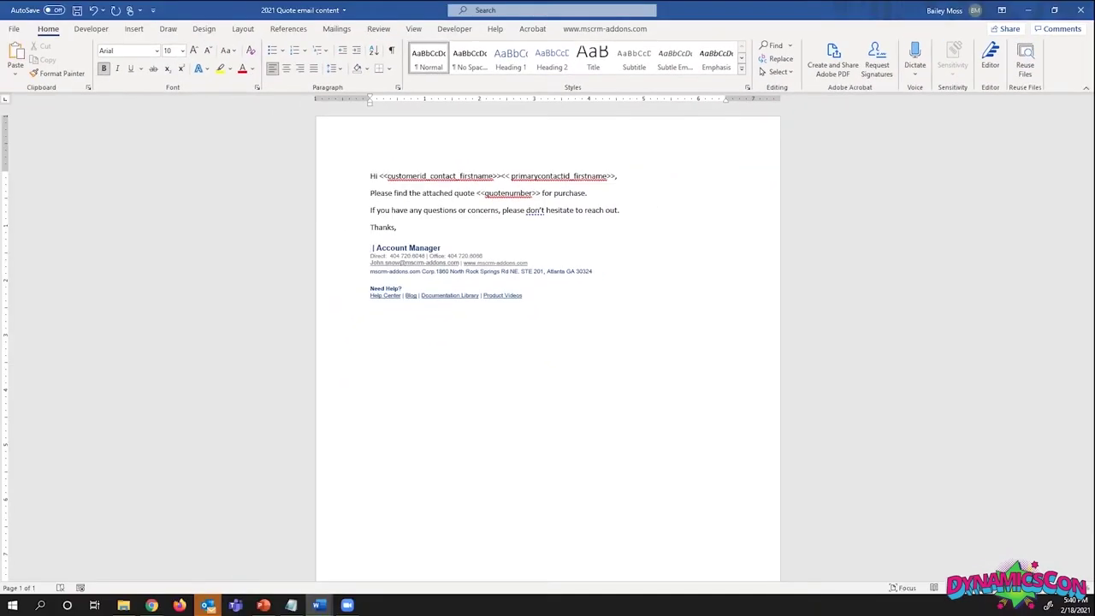
Show the template's merge fields and add the predefined User Info relationship for the logged-on user
{"action": "left_click", "coordinate": [605, 28]}
{"action": "left_click", "coordinate": [69, 73]}
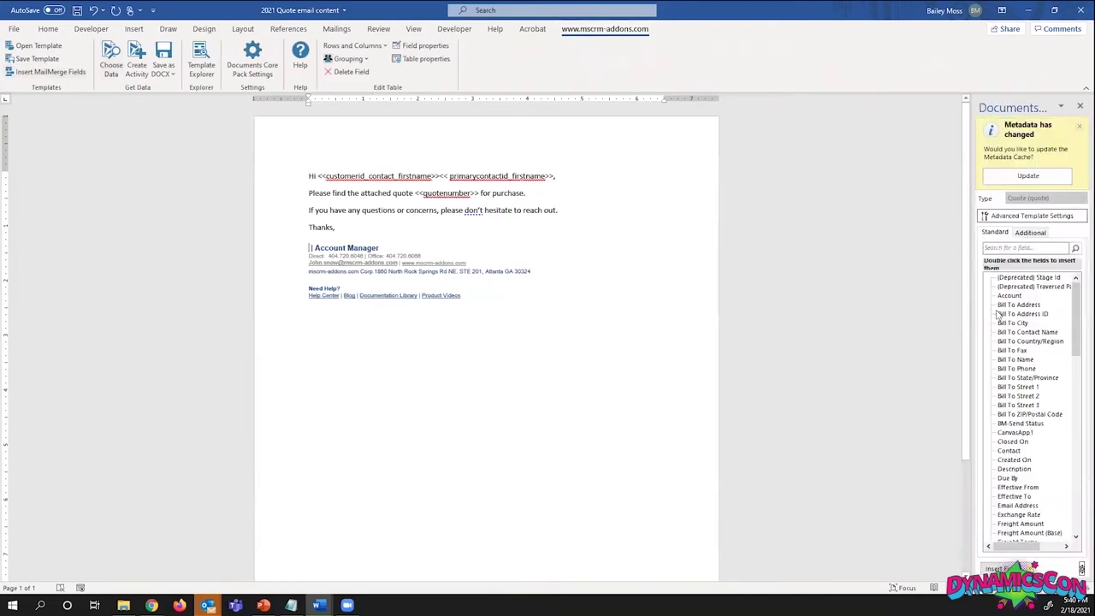
{"action": "left_click", "coordinate": [1078, 129]}
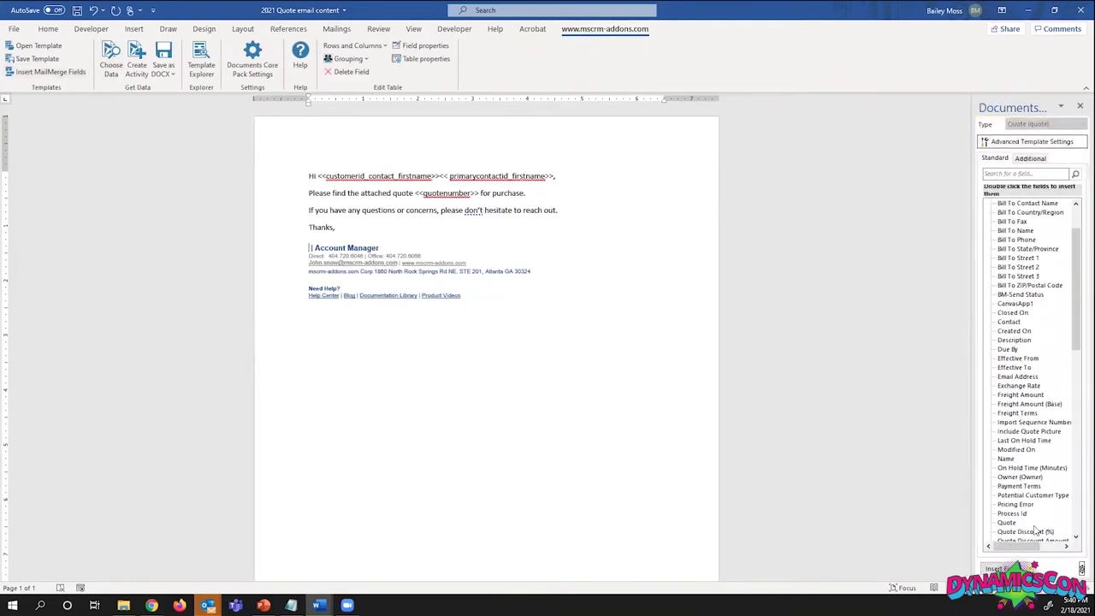
{"action": "scroll", "coordinate": [1026, 342], "scroll_direction": "up", "scroll_amount": 2}
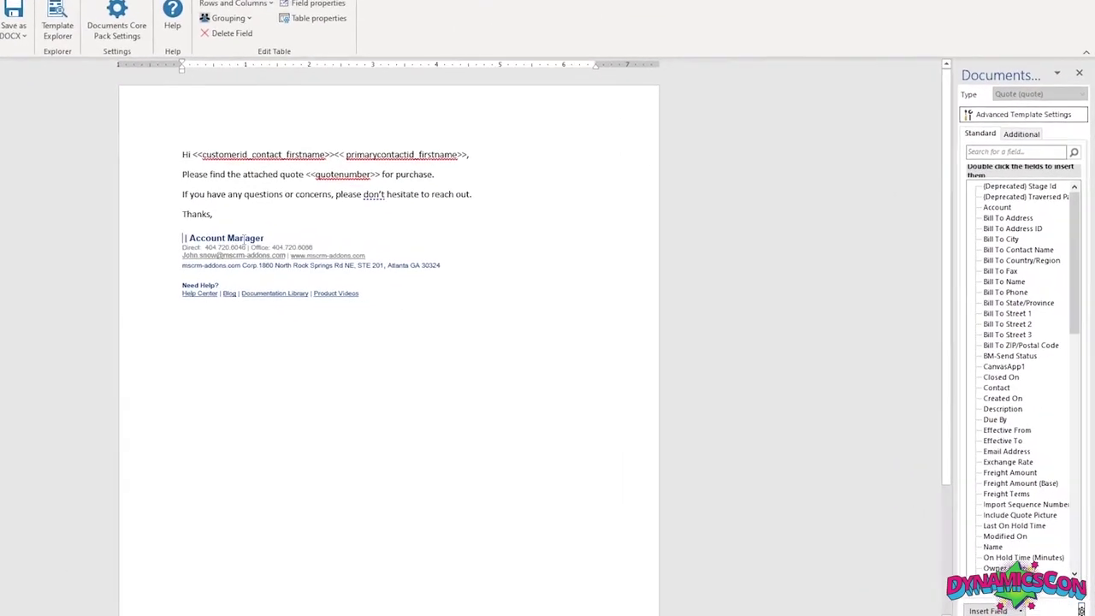
{"action": "left_click", "coordinate": [1012, 98]}
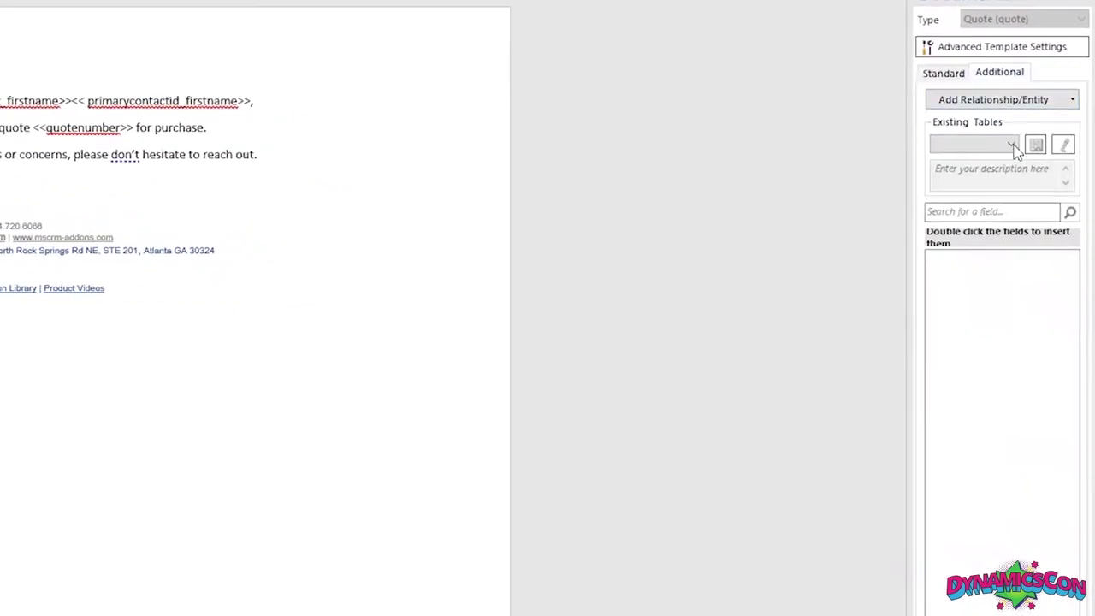
{"action": "left_click", "coordinate": [1072, 101]}
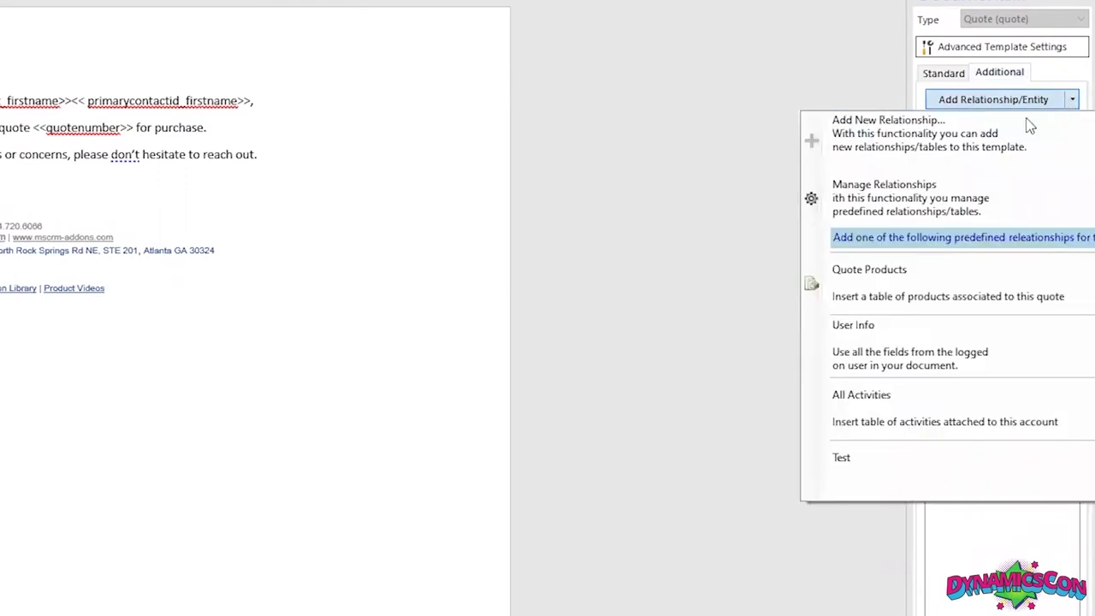
{"action": "left_click", "coordinate": [895, 344]}
Insert the user's Full Name field before "| Account Manager", taken from the first related record without a table
{"action": "mouse_move", "coordinate": [1068, 291]}
{"action": "left_mouse_down"}
{"action": "mouse_move", "coordinate": [1068, 556]}
{"action": "mouse_move", "coordinate": [1069, 299]}
{"action": "left_mouse_up"}
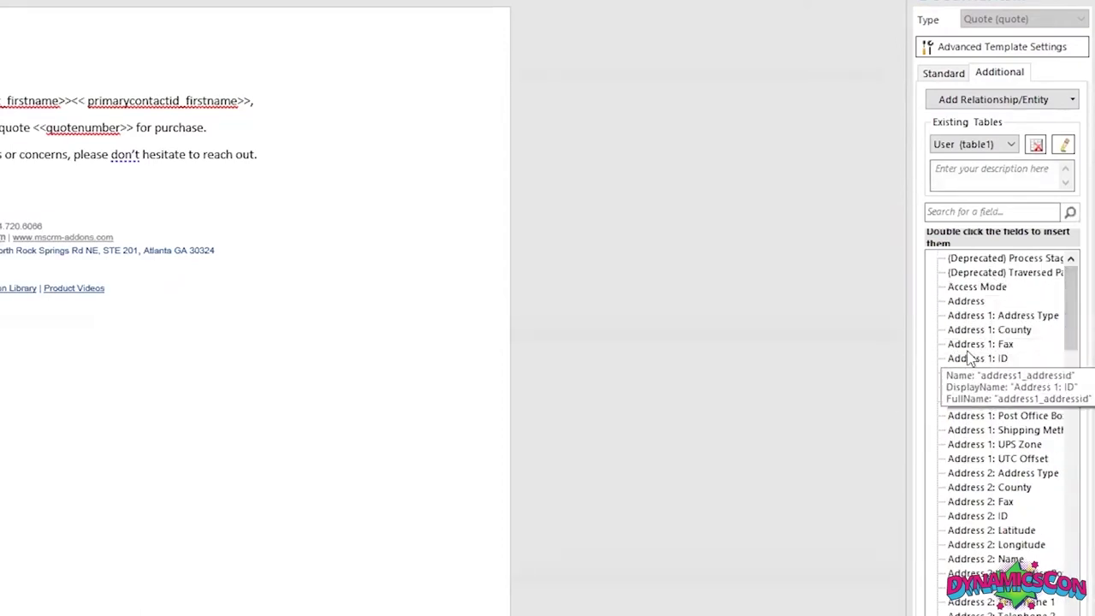
{"action": "left_click_drag", "start_coordinate": [1070, 311], "coordinate": [1061, 483]}
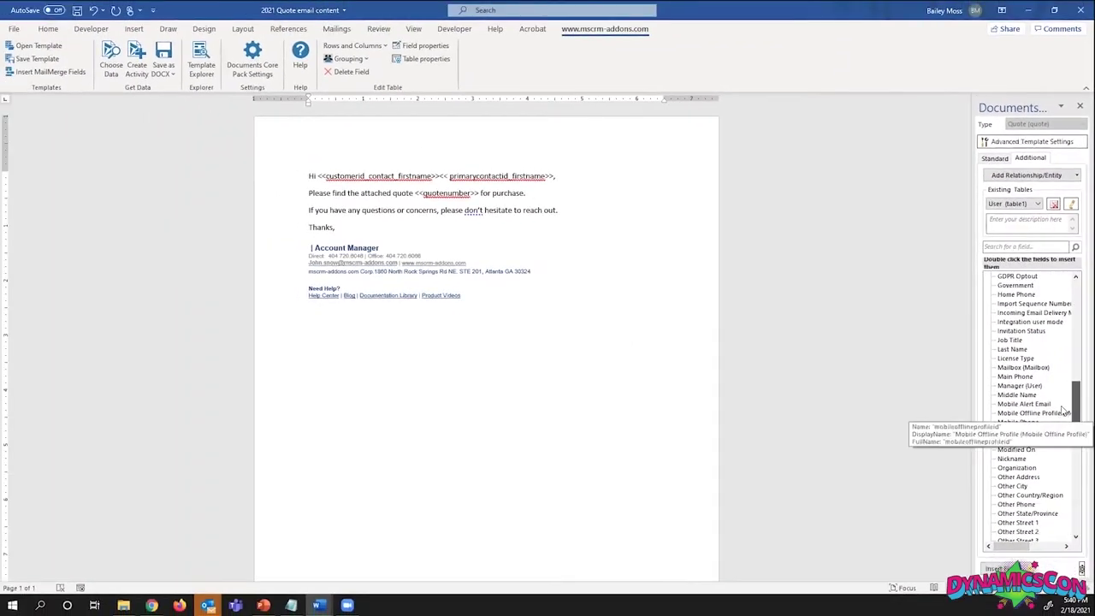
{"action": "left_click_drag", "start_coordinate": [1064, 411], "coordinate": [1062, 384]}
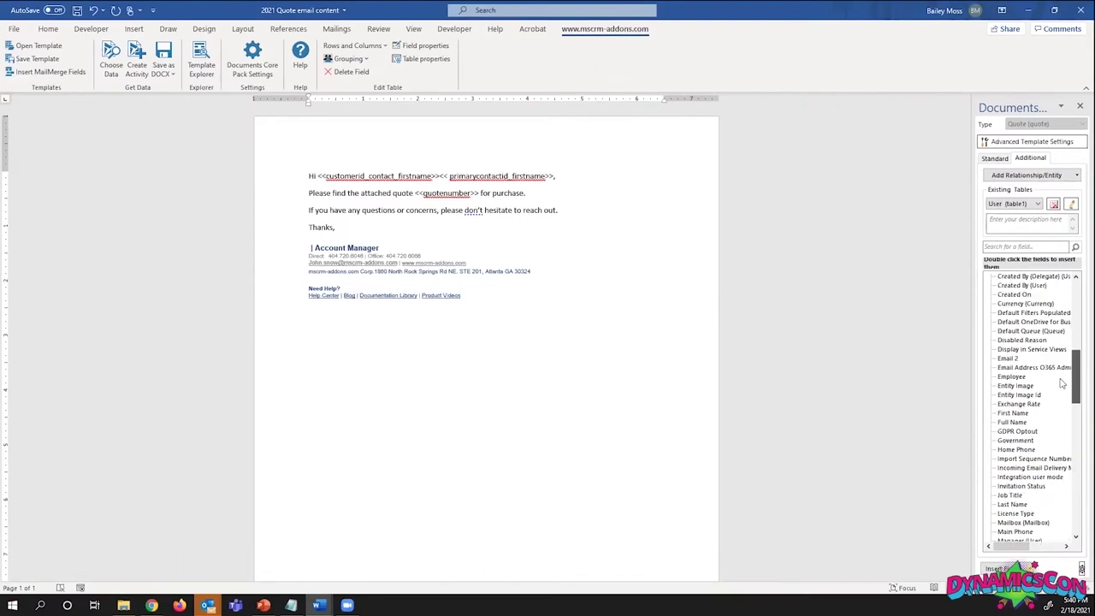
{"action": "double_click", "coordinate": [1013, 423]}
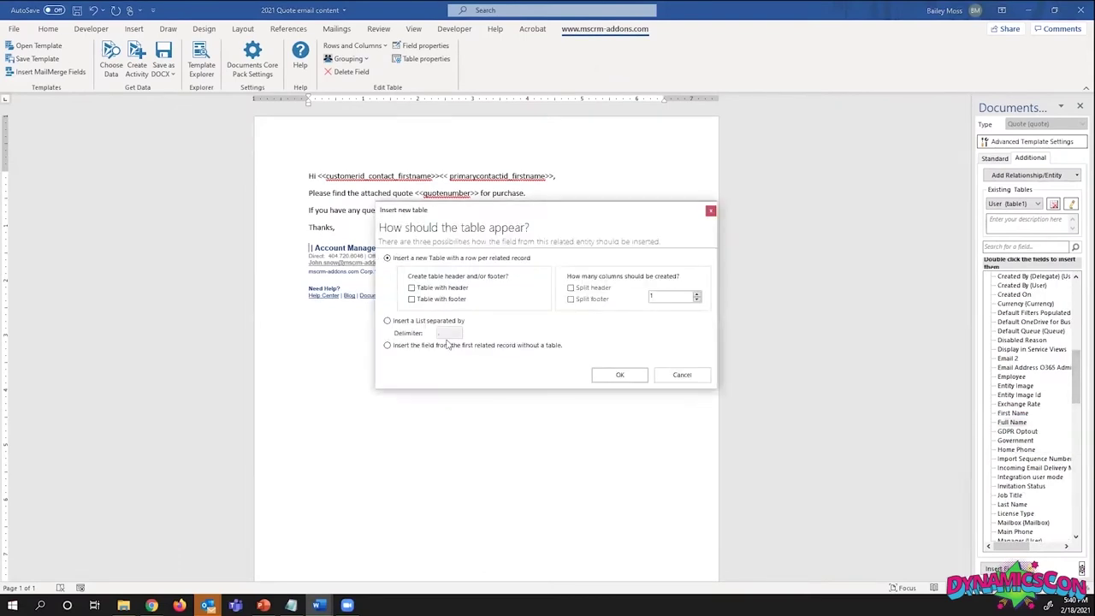
{"action": "left_click", "coordinate": [402, 345]}
{"action": "left_click", "coordinate": [620, 374]}
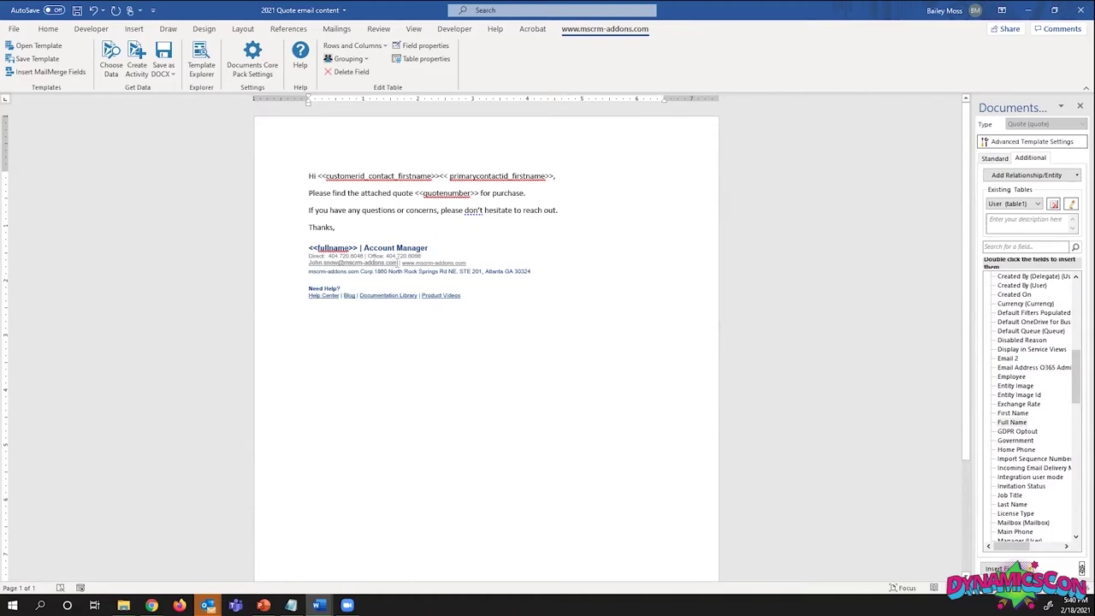
Delete the hard-coded e-mail address from the signature, keeping the website link on its own line
{"action": "double_click", "coordinate": [343, 262]}
{"action": "left_click_drag", "start_coordinate": [395, 263], "coordinate": [343, 264]}
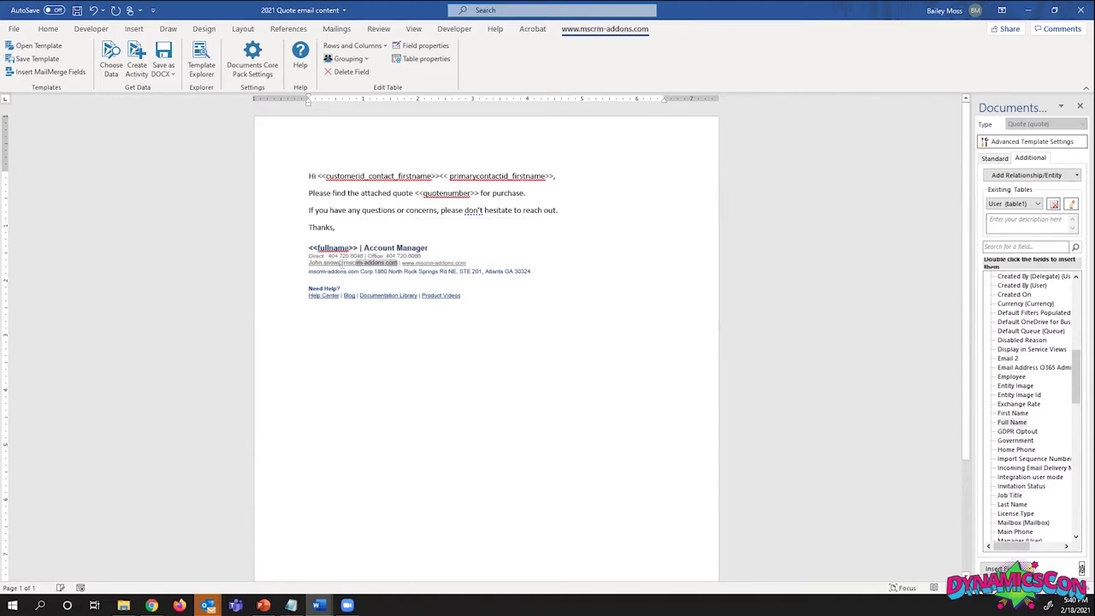
{"action": "left_click", "coordinate": [351, 71]}
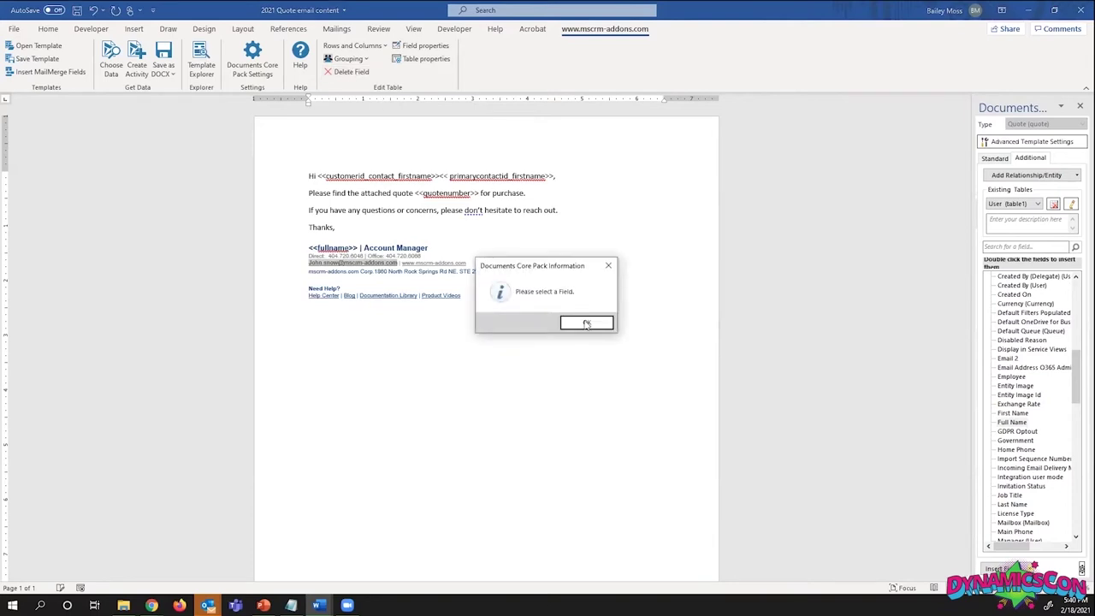
{"action": "left_click", "coordinate": [587, 323]}
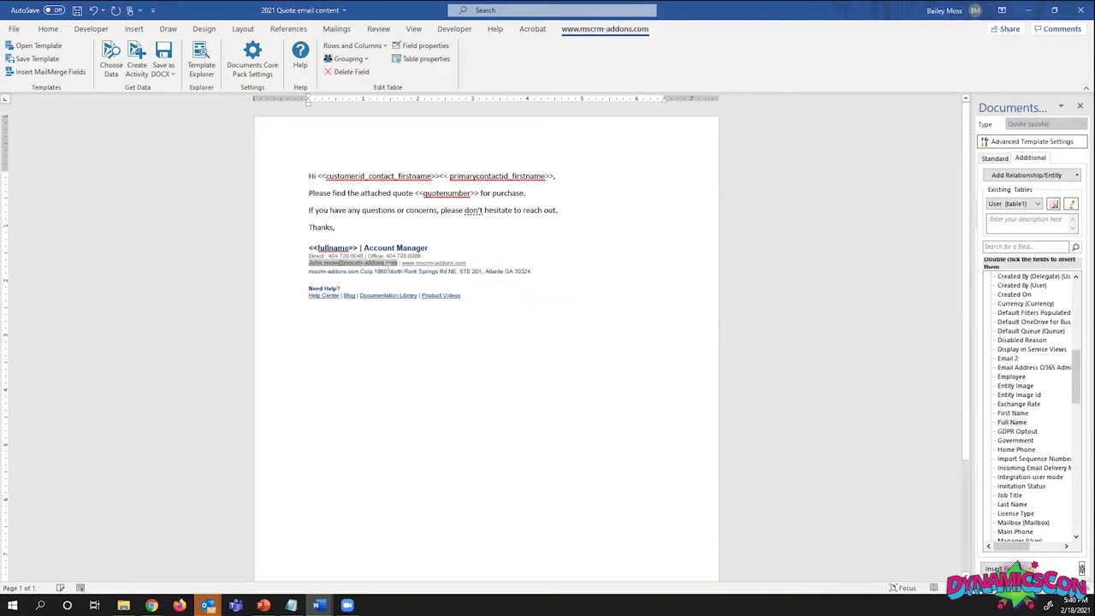
{"action": "left_click_drag", "start_coordinate": [397, 263], "coordinate": [304, 255]}
{"action": "key", "text": "Delete"}
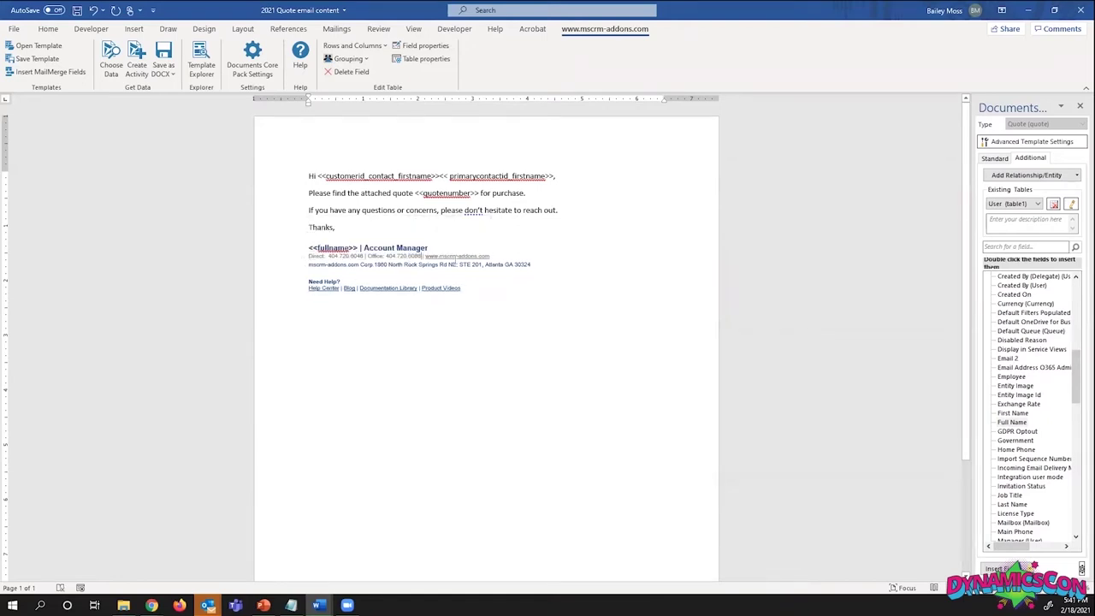
{"action": "key", "text": "Return"}
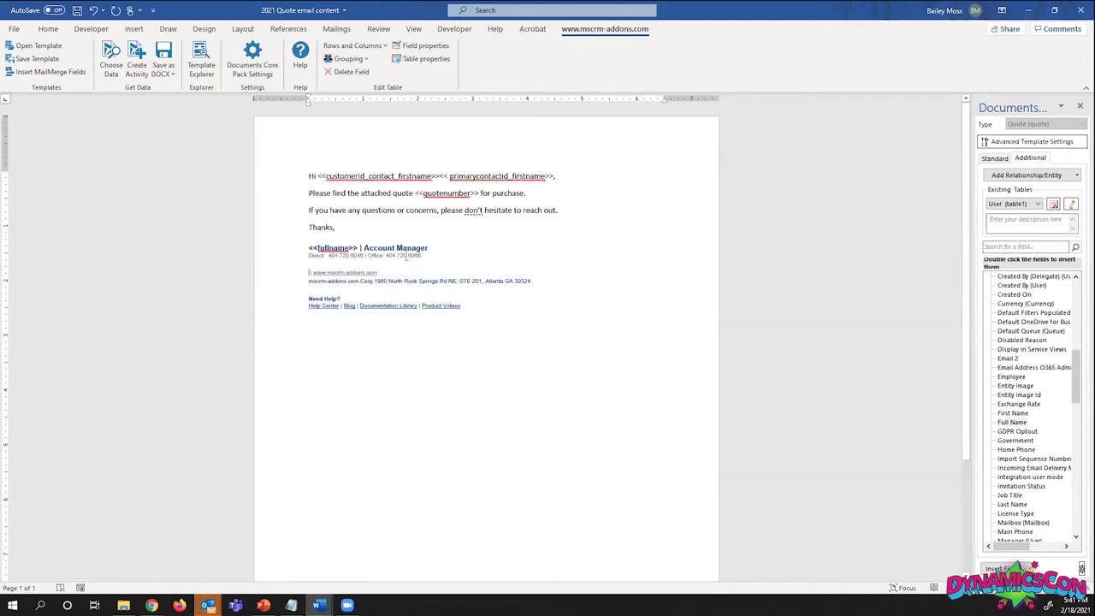
{"action": "key", "text": "BackSpace"}
{"action": "key", "text": "Return"}
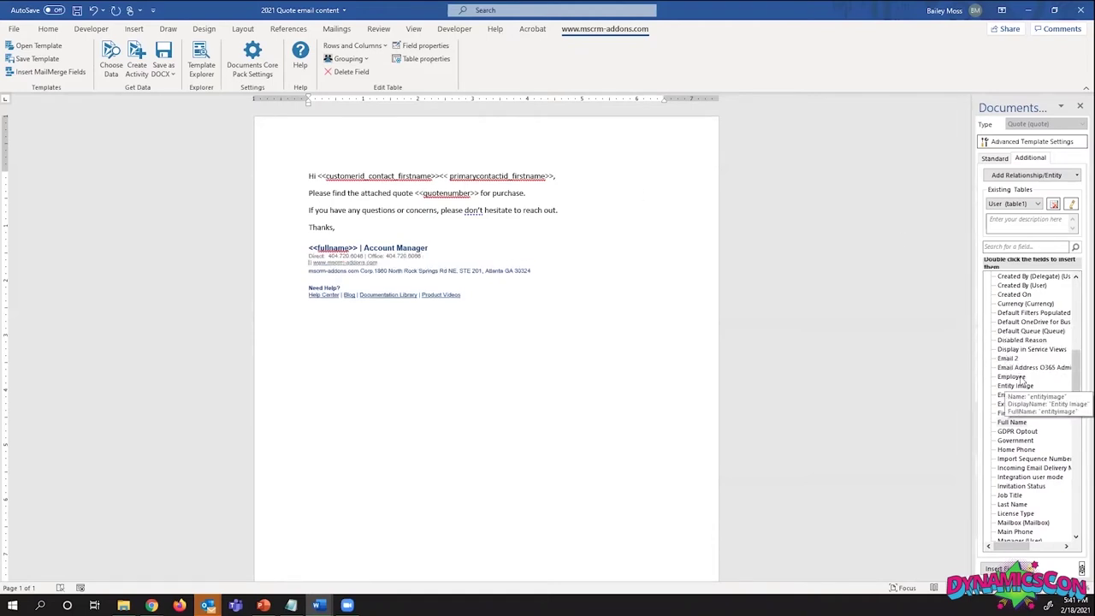
Insert the user's Email 2 field before the website link, taken from the first related record without a table
{"action": "scroll", "coordinate": [1027, 399], "scroll_direction": "up", "scroll_amount": 6}
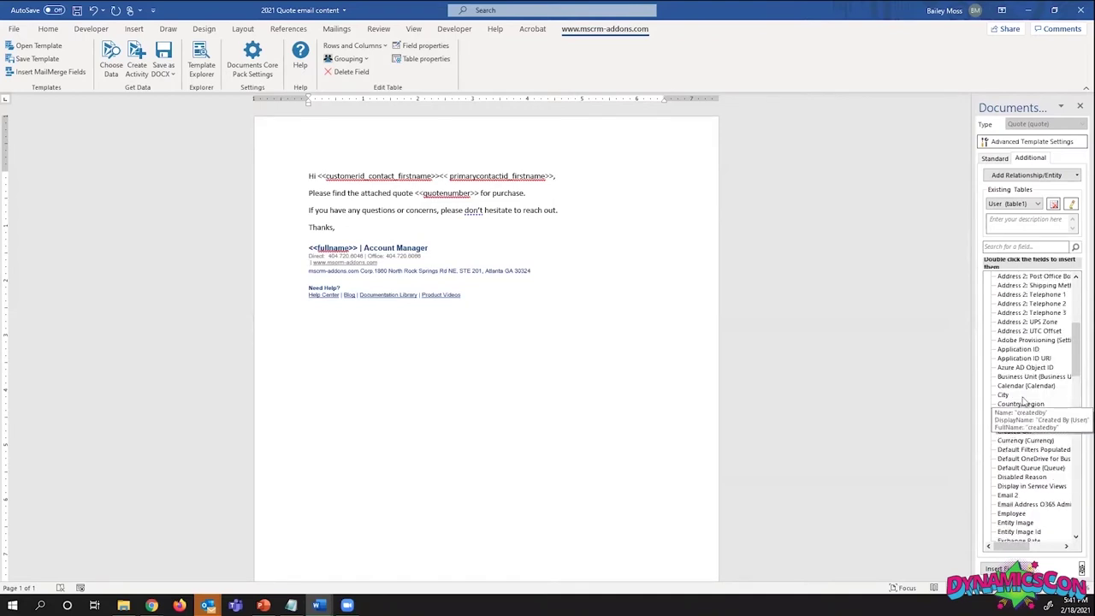
{"action": "scroll", "coordinate": [1023, 400], "scroll_direction": "down", "scroll_amount": 9}
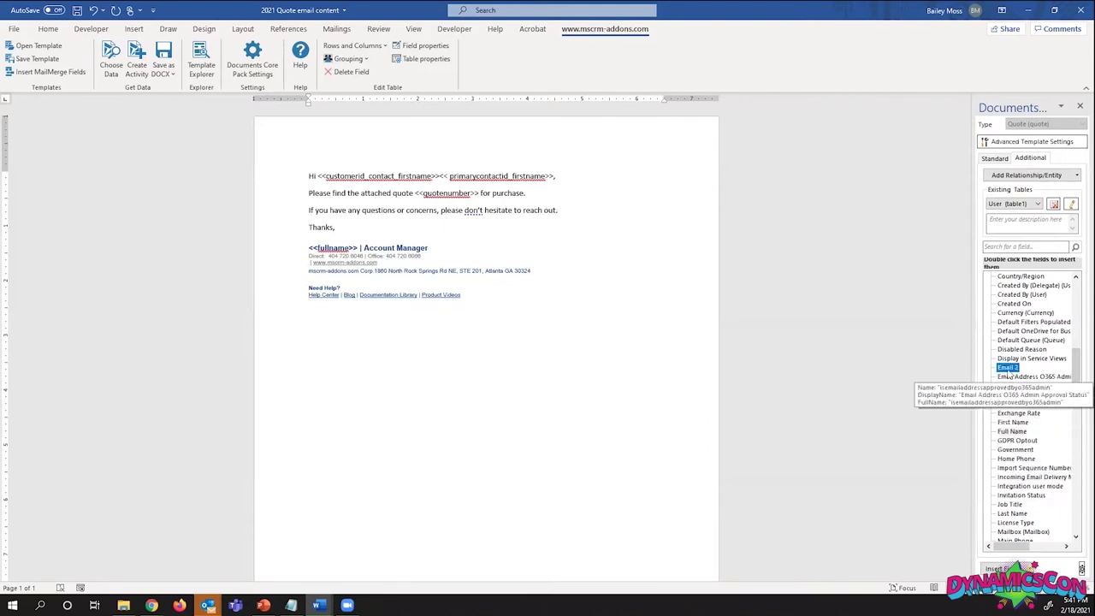
{"action": "double_click", "coordinate": [1008, 368]}
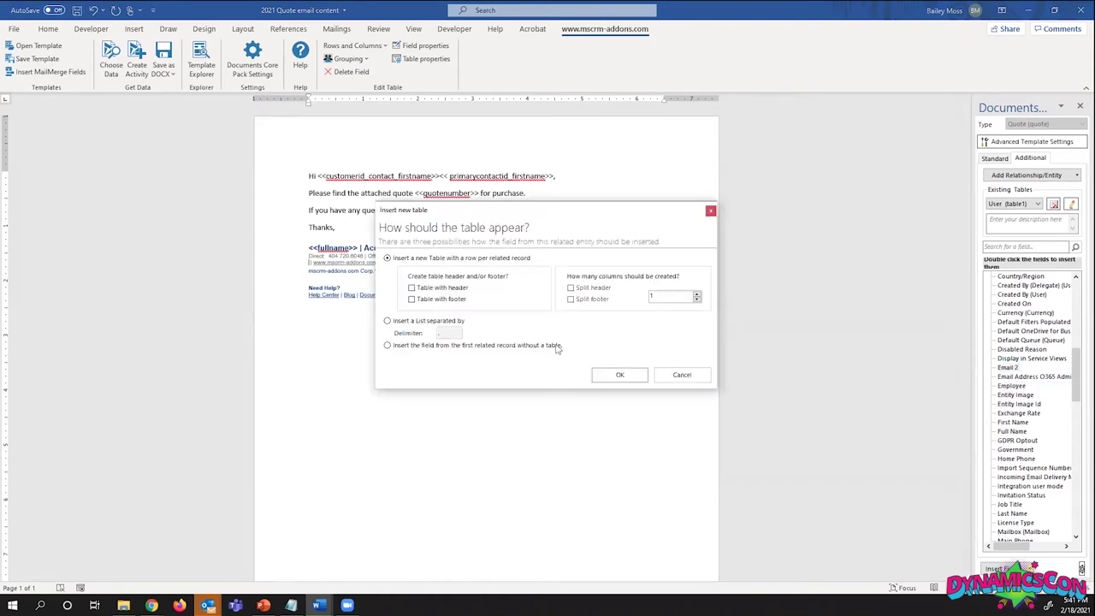
{"action": "left_click", "coordinate": [449, 346]}
{"action": "left_click", "coordinate": [619, 374]}
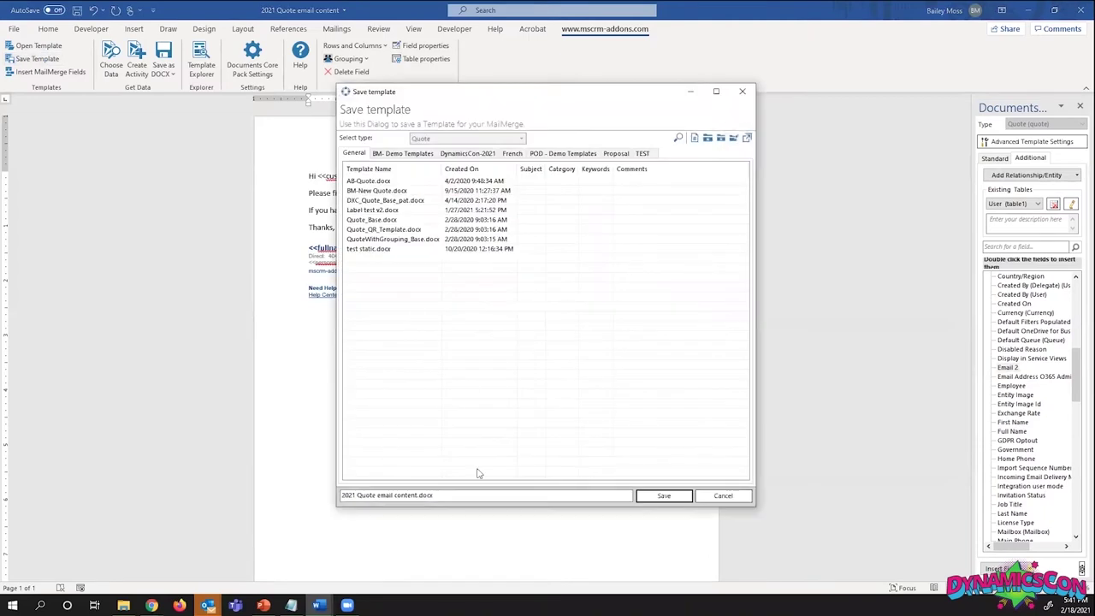
Save the email template as 2021 Quote email content.docx
{"action": "left_click", "coordinate": [676, 500]}
{"action": "left_click", "coordinate": [568, 319]}
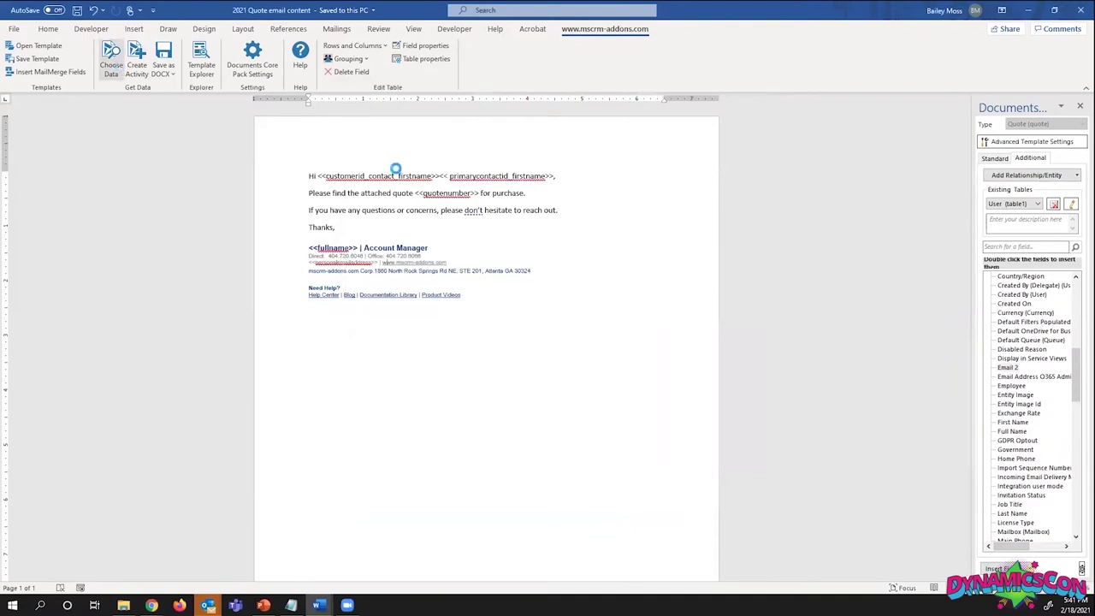
Test the email template with an Add-On Solutions For Dynamics 365 quote and close the merged result without saving it
{"action": "left_click", "coordinate": [681, 184]}
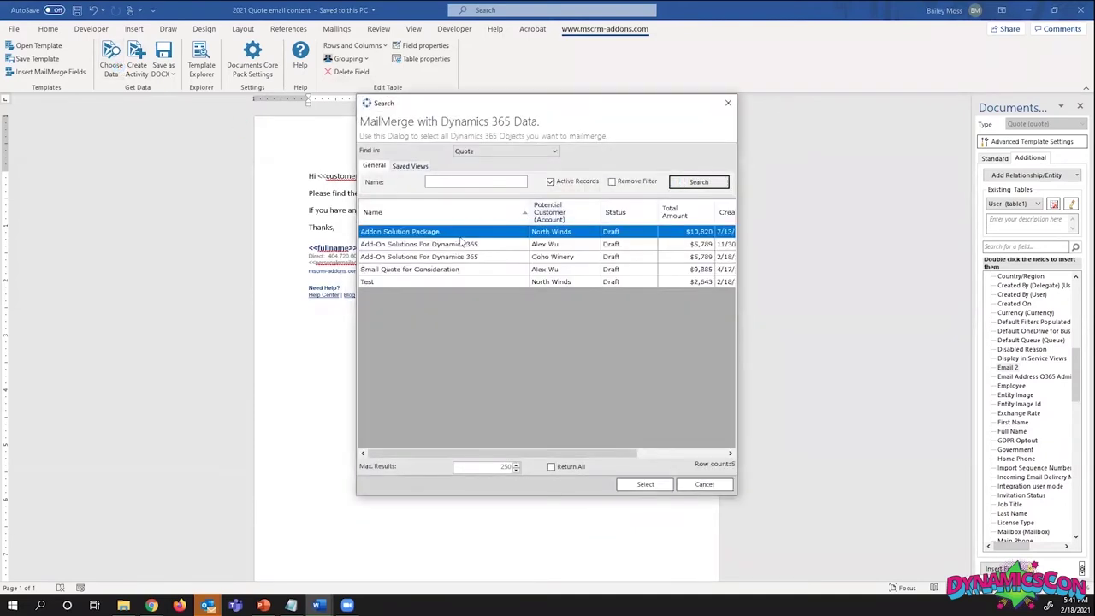
{"action": "left_click", "coordinate": [447, 245]}
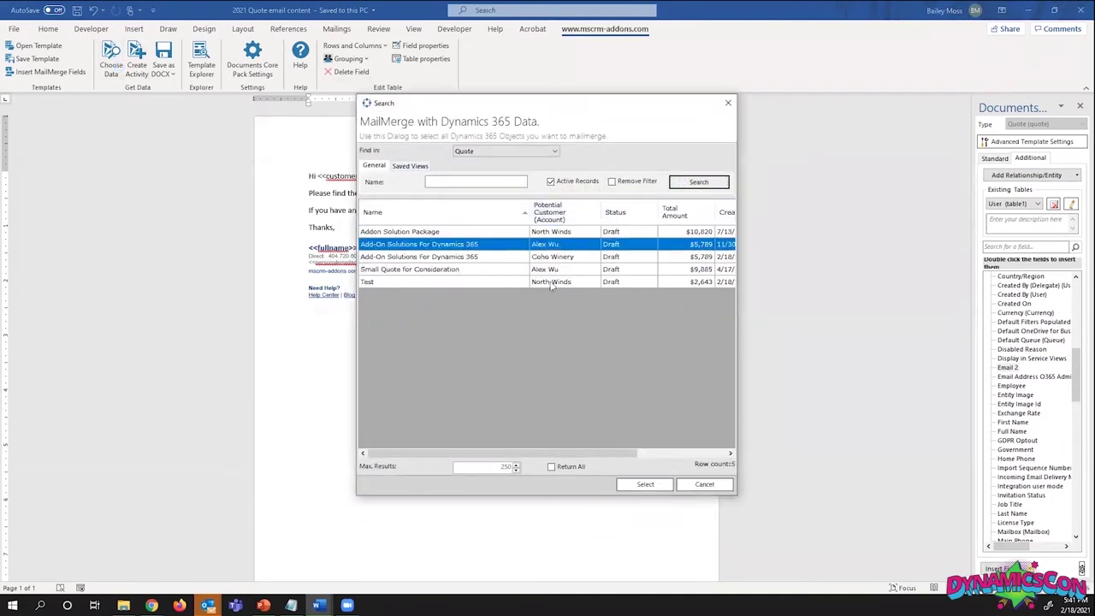
{"action": "left_click", "coordinate": [650, 484]}
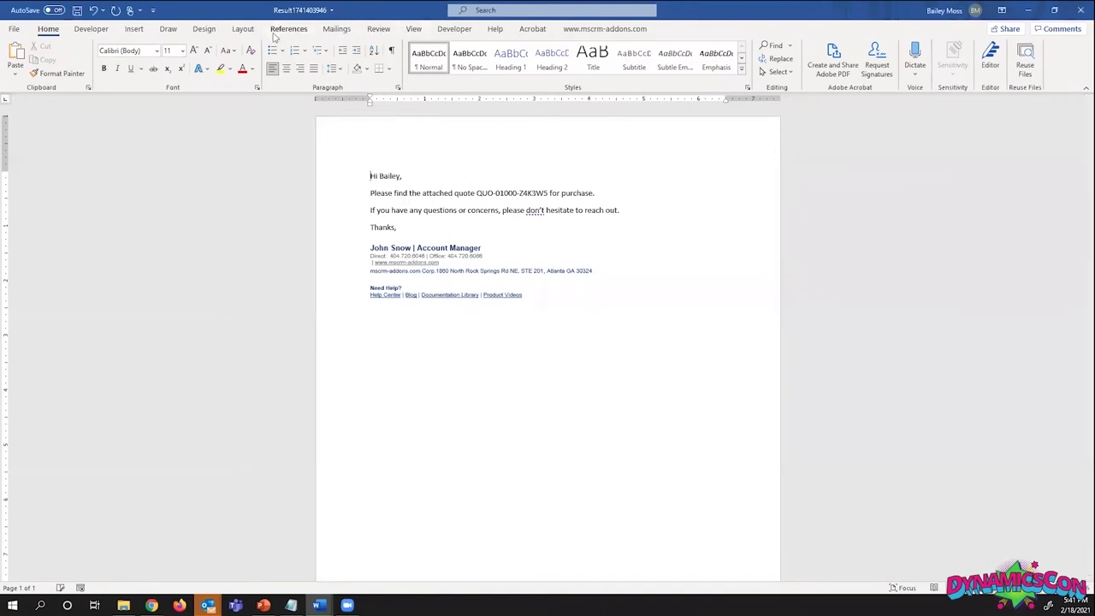
{"action": "left_click", "coordinate": [1077, 10]}
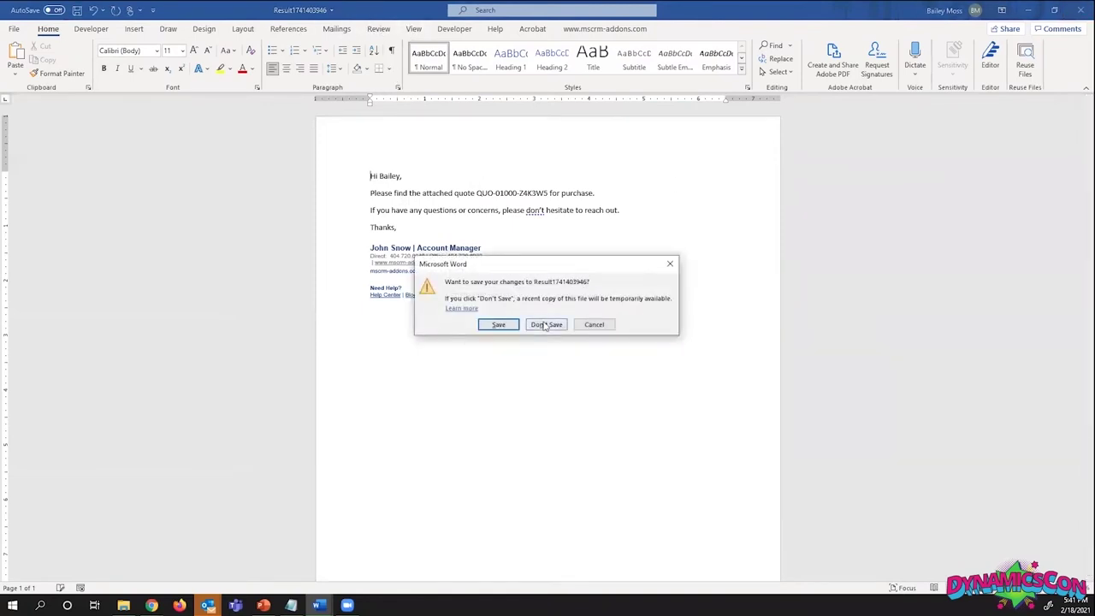
{"action": "left_click", "coordinate": [546, 324]}
Delete the Email 2 field before the website link in the signature and search the user's merge fields for Email
{"action": "left_click", "coordinate": [409, 262]}
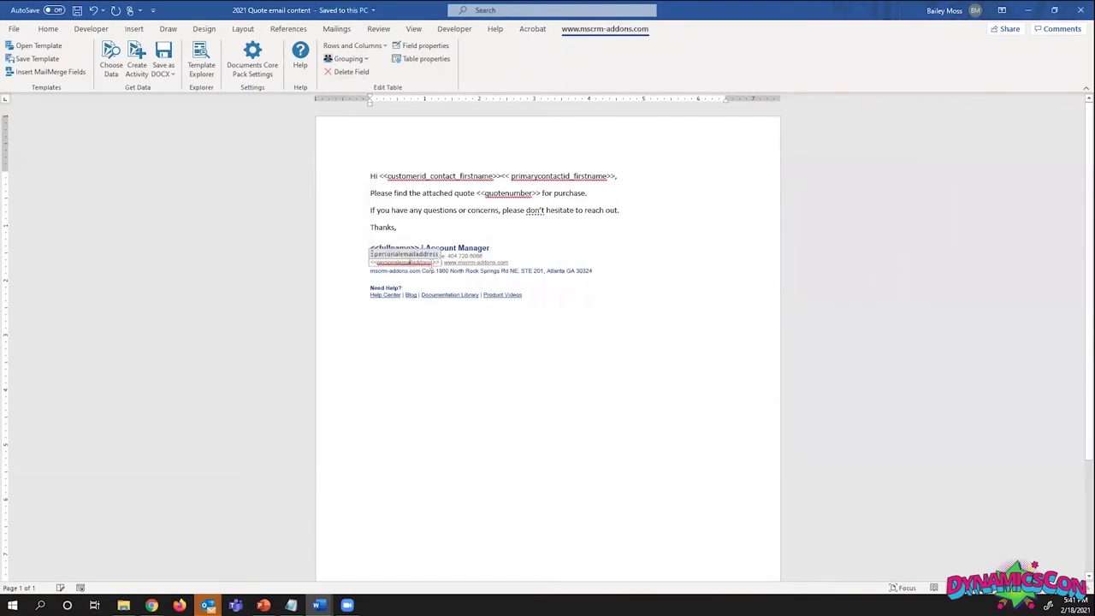
{"action": "left_click", "coordinate": [346, 71]}
{"action": "left_click", "coordinate": [52, 71]}
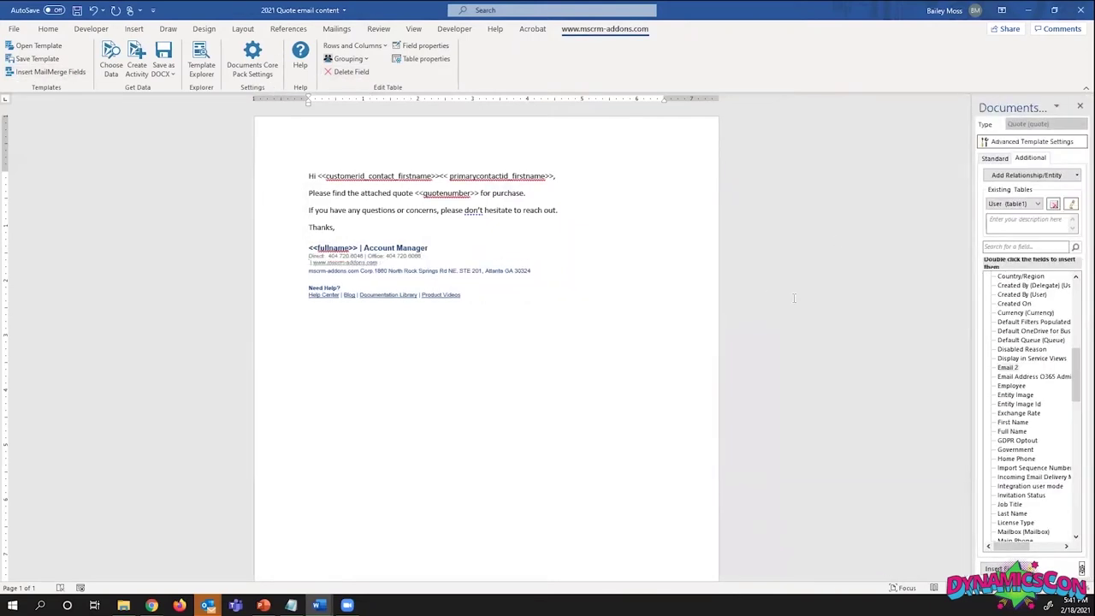
{"action": "scroll", "coordinate": [1057, 420], "scroll_direction": "up", "scroll_amount": 1}
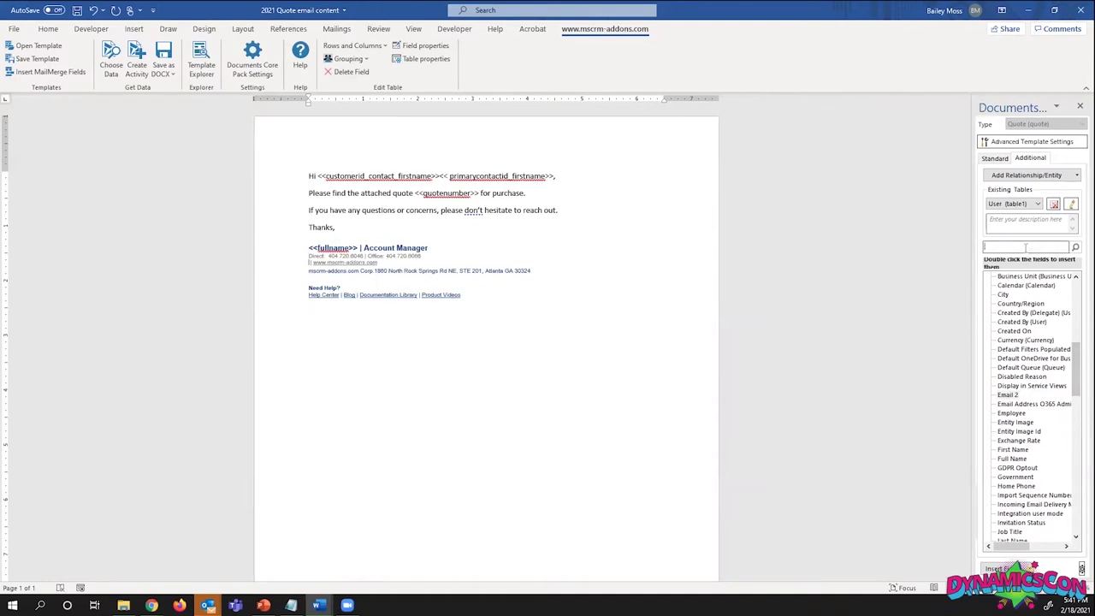
{"action": "key", "text": "Return"}
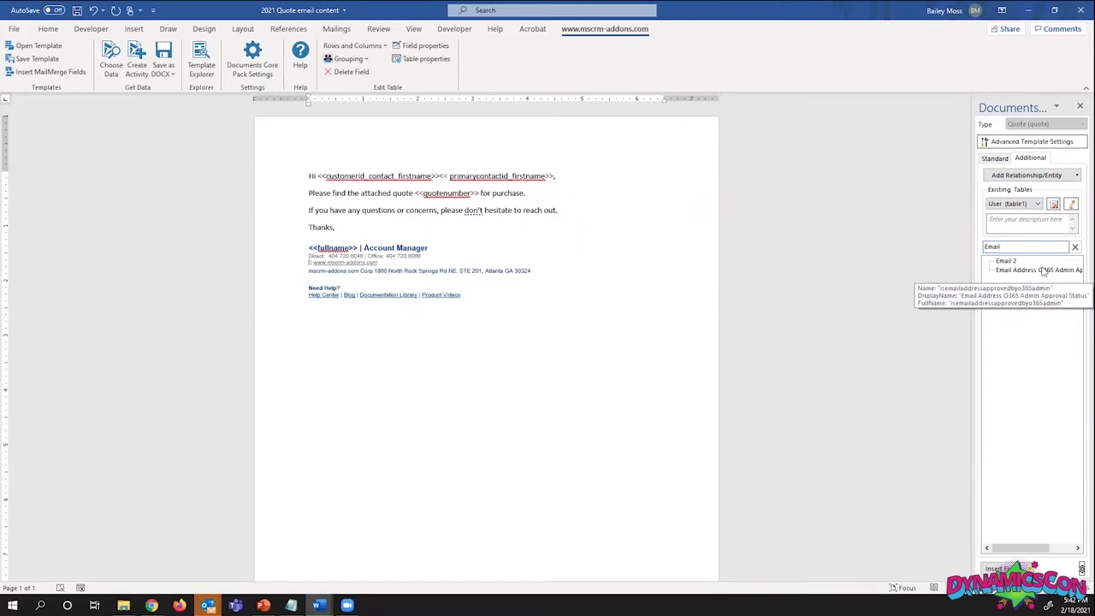
Search for User and insert the user's User Name field before the website link, from the first related record without a table
{"action": "left_click", "coordinate": [1013, 262]}
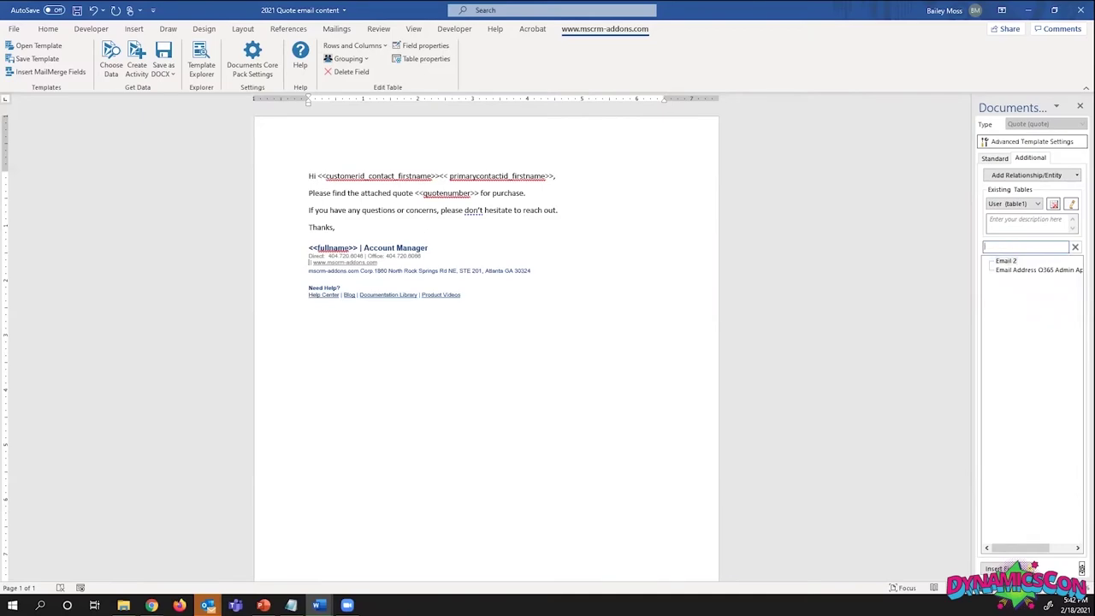
{"action": "type", "text": "User"}
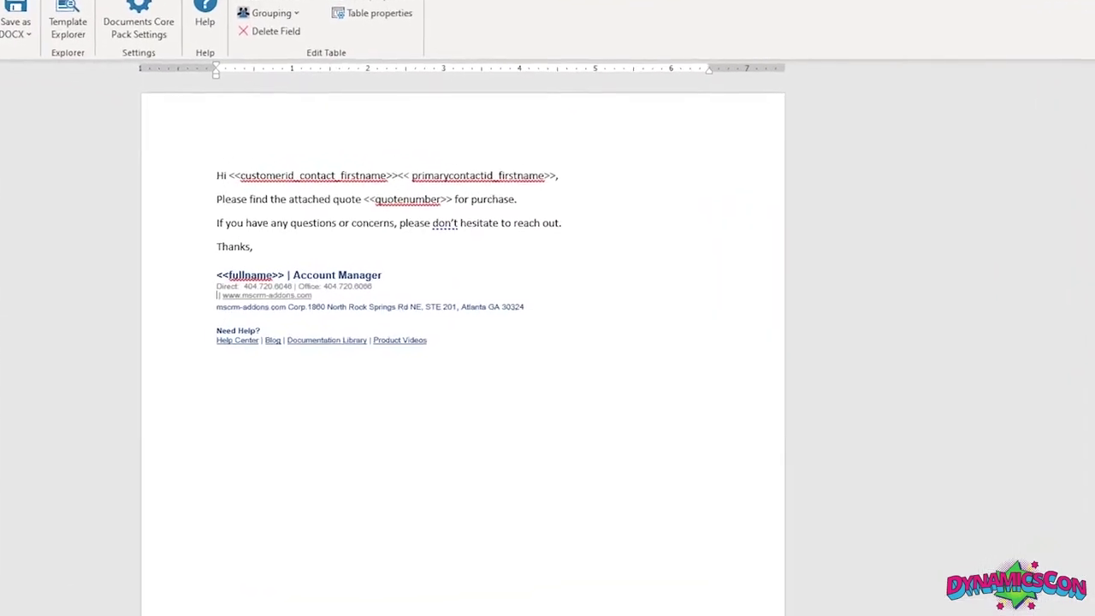
{"action": "left_click_drag", "start_coordinate": [1090, 214], "coordinate": [408, 389]}
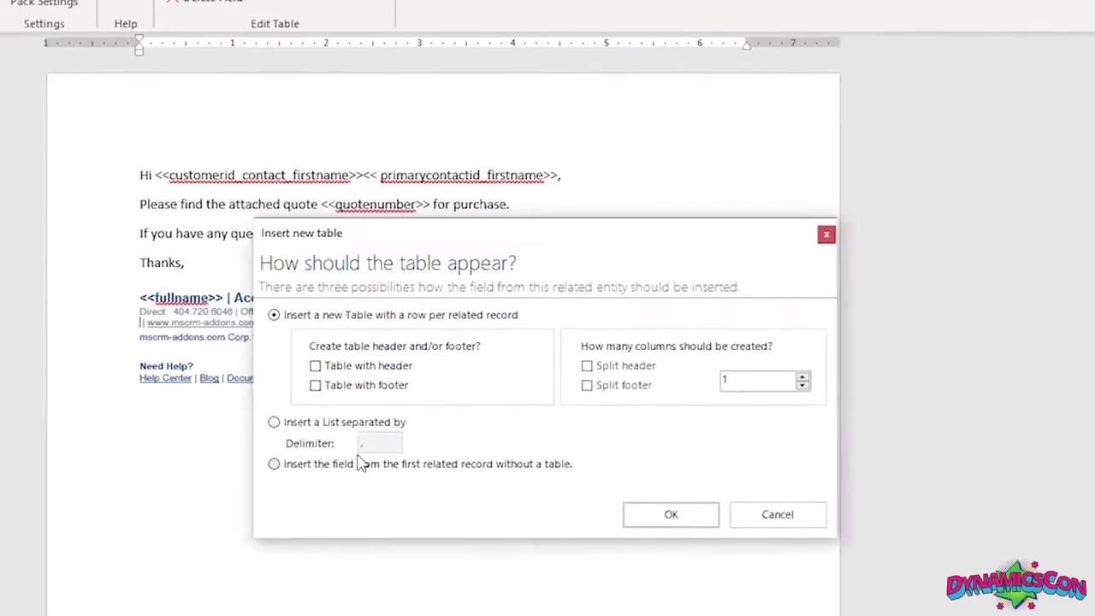
{"action": "left_click", "coordinate": [359, 463]}
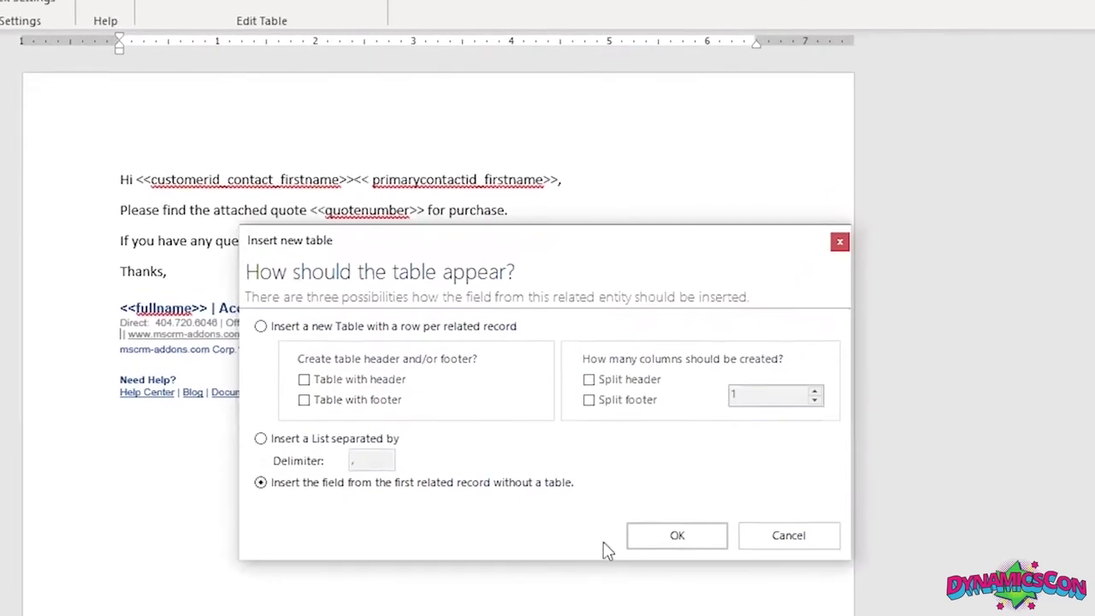
{"action": "left_click", "coordinate": [671, 520]}
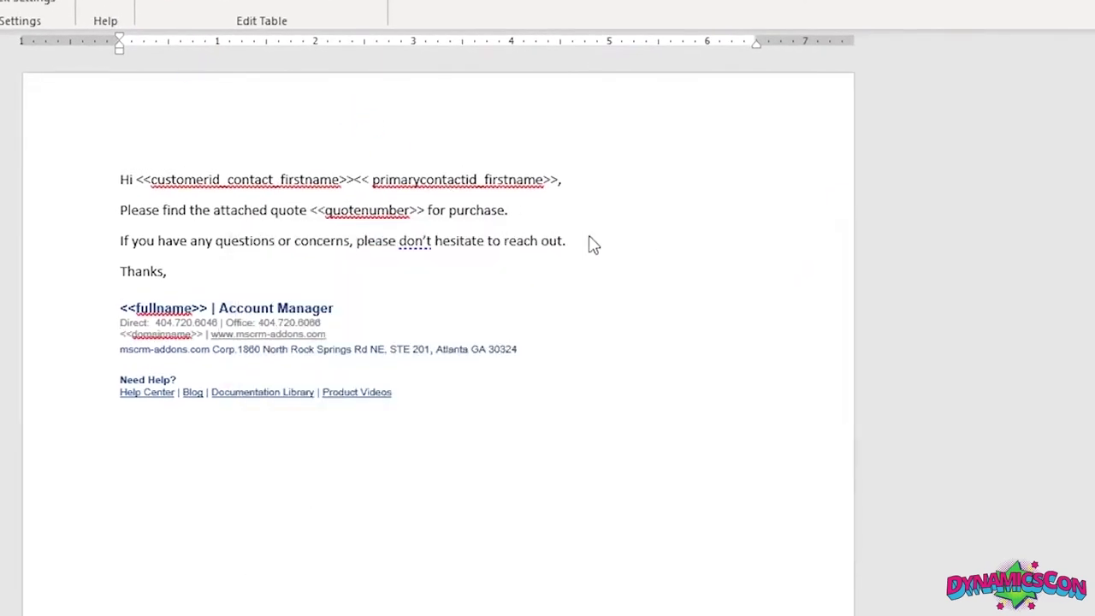
Save the email template in the DynamicsCon-2021 group, overwriting the existing 2021 Quote email content.docx
{"action": "left_click", "coordinate": [325, 138]}
{"action": "left_click", "coordinate": [396, 139]}
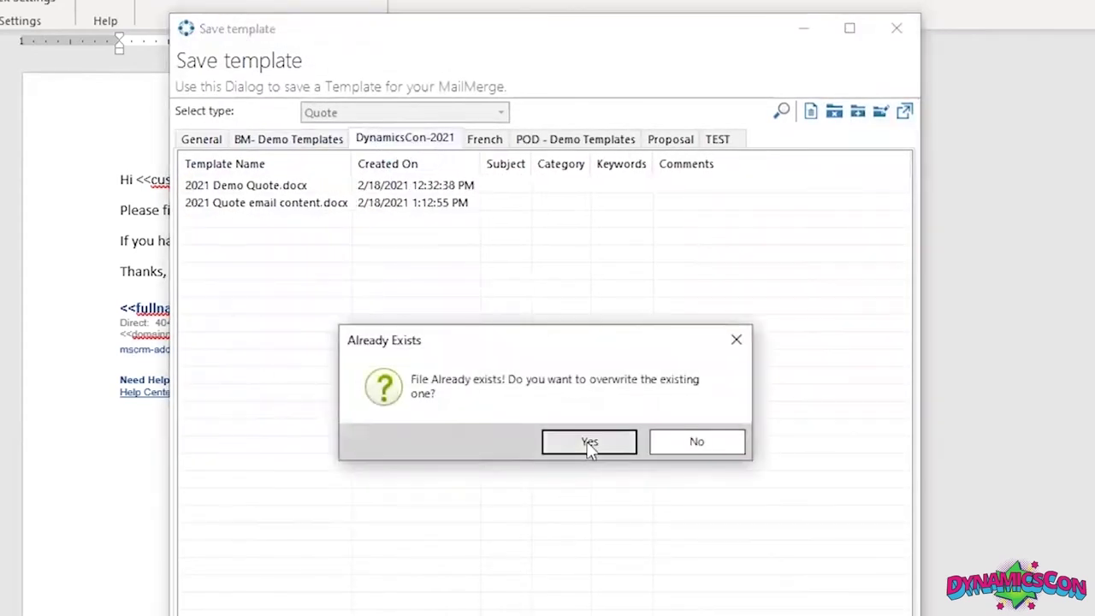
{"action": "left_click", "coordinate": [586, 441]}
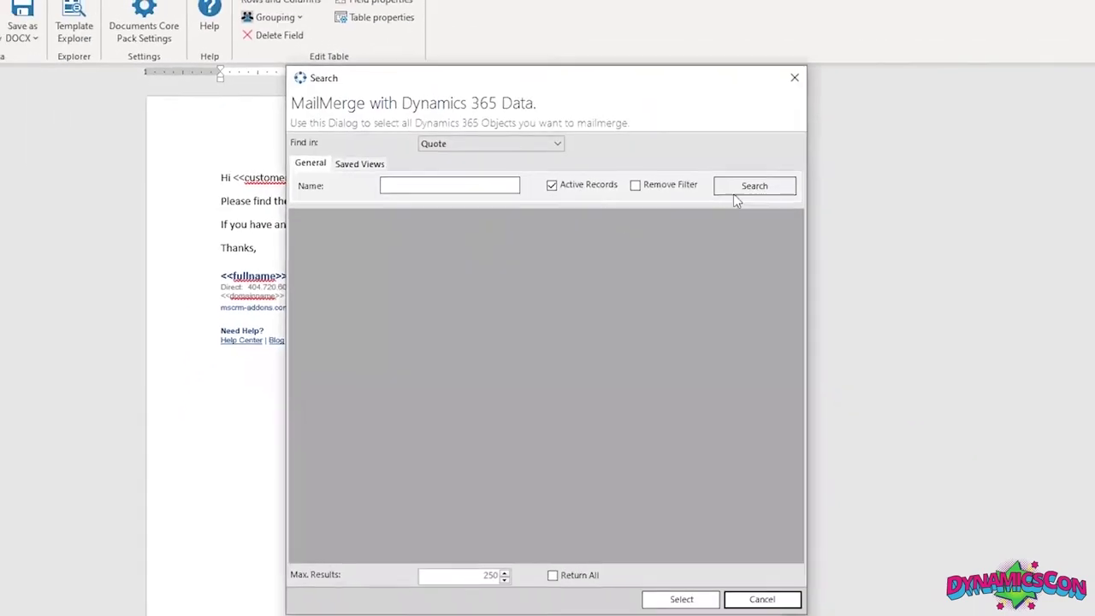
Merge the template with Coho Winery's Add-On Solutions For Dynamics 365 quote, check the signature's e-mail address, and close the result without saving
{"action": "left_click", "coordinate": [725, 185]}
{"action": "left_click", "coordinate": [413, 275]}
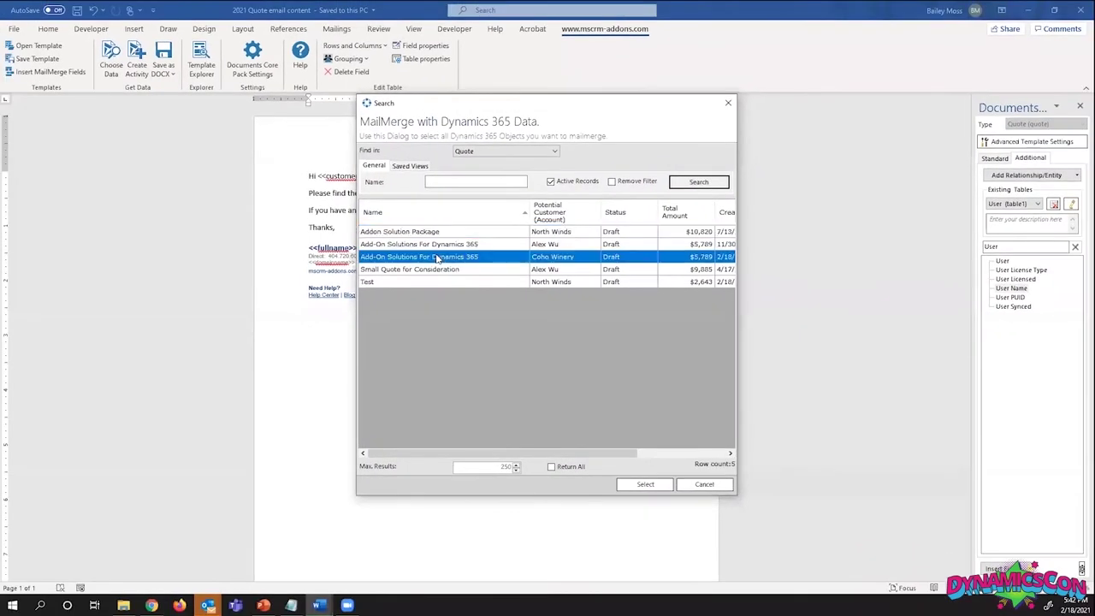
{"action": "left_click", "coordinate": [657, 487]}
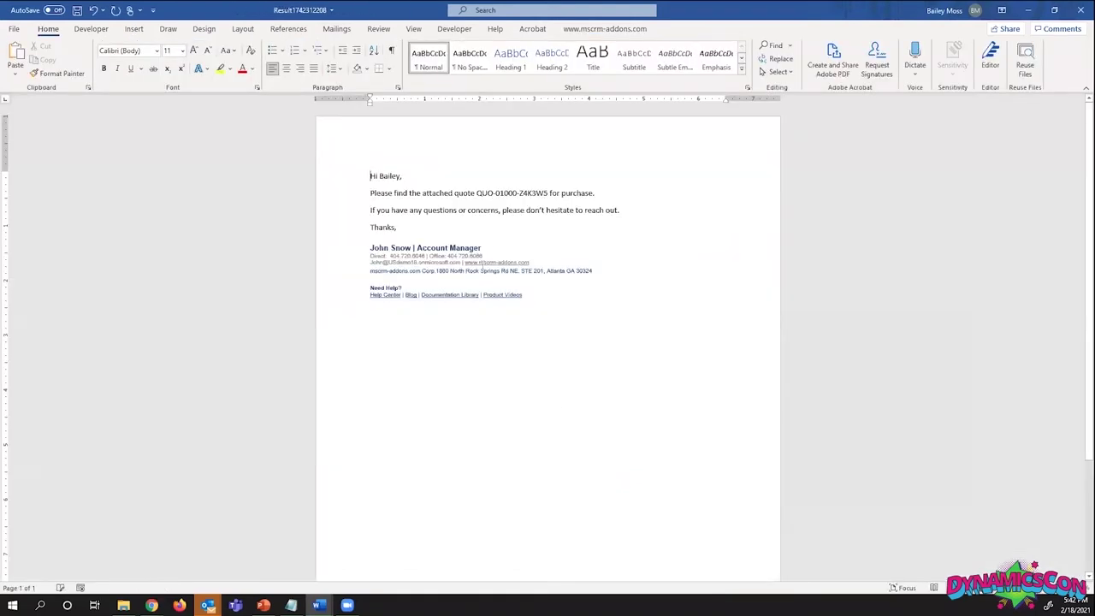
{"action": "left_click", "coordinate": [465, 262]}
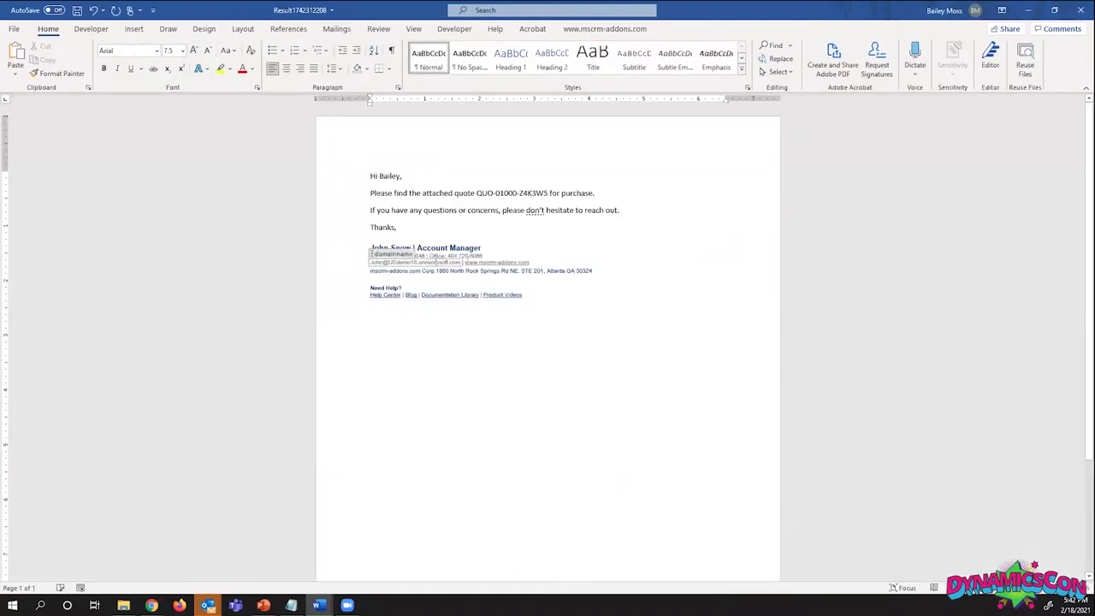
{"action": "left_click", "coordinate": [451, 258]}
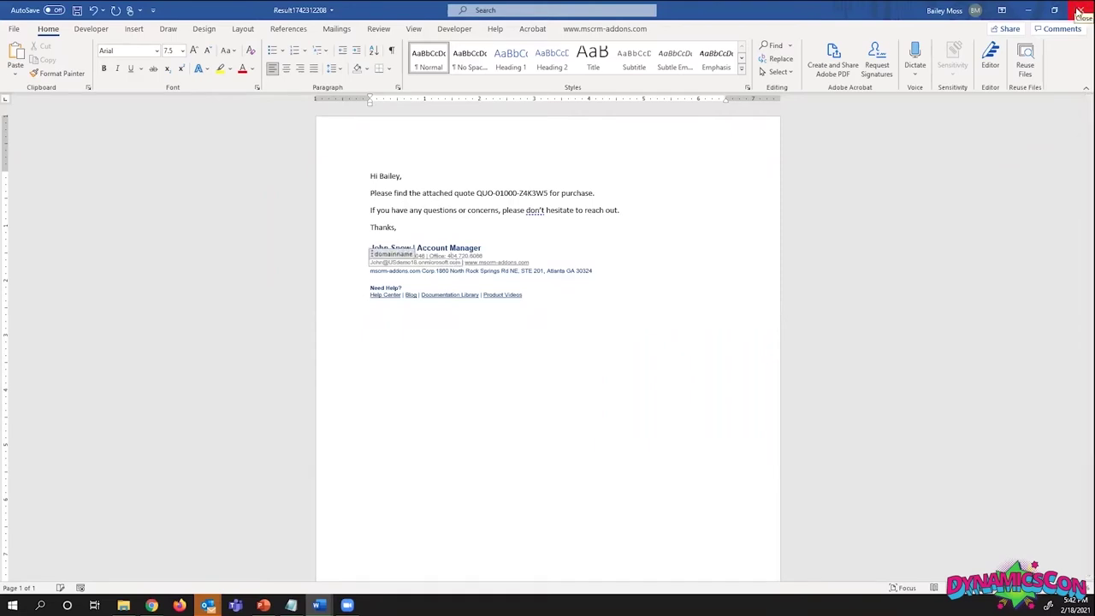
{"action": "left_click", "coordinate": [1080, 12]}
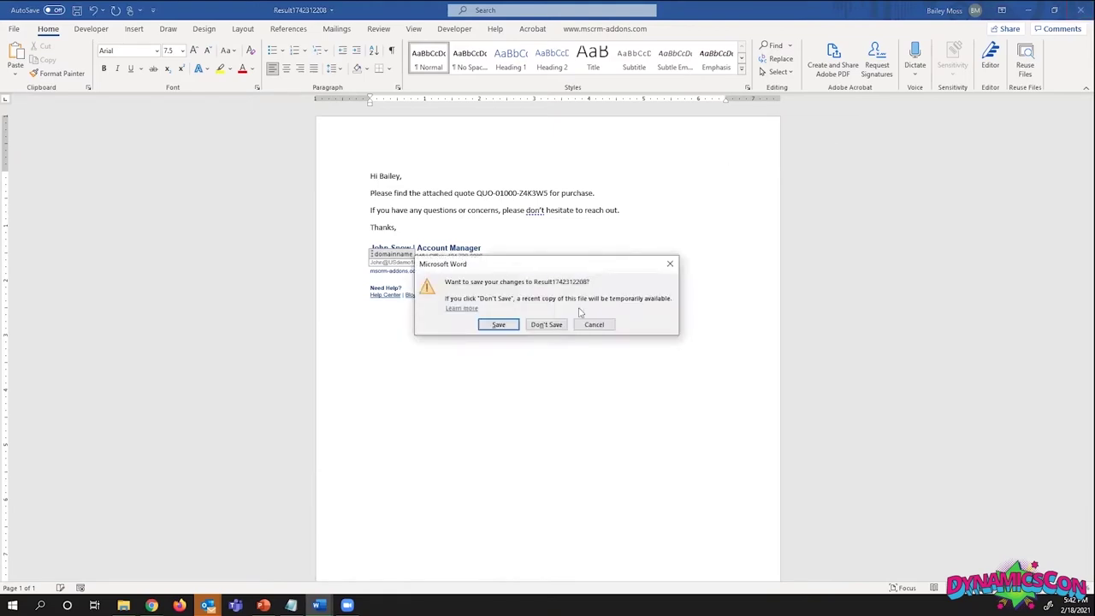
{"action": "left_click", "coordinate": [546, 326]}
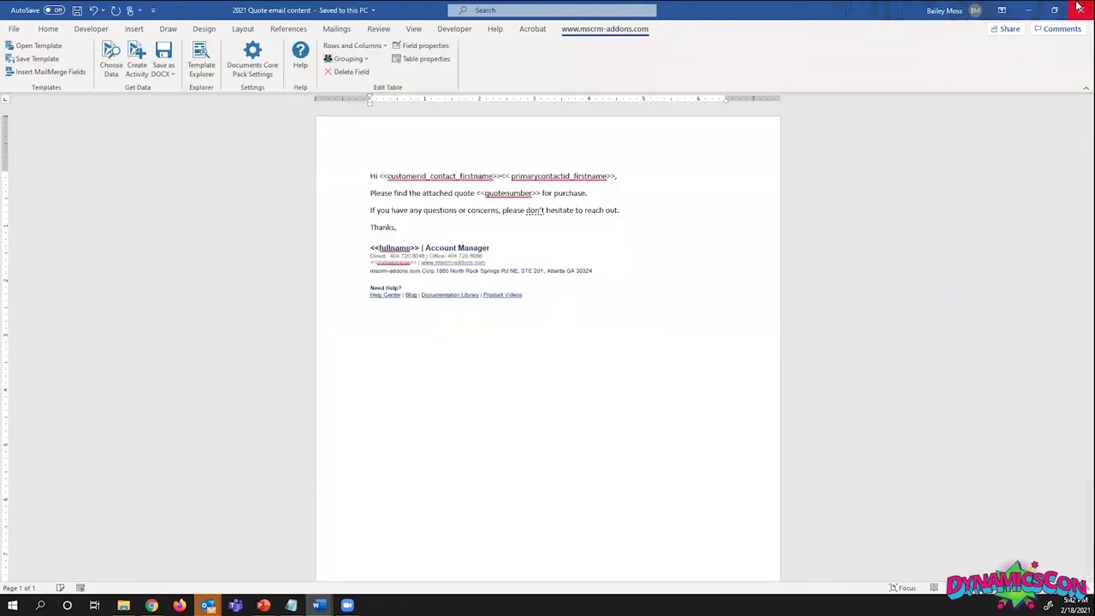
Minimize both Word templates and switch to the Add-On Solutions For Dynamics 365 quote record in Chrome
{"action": "left_click", "coordinate": [1028, 10]}
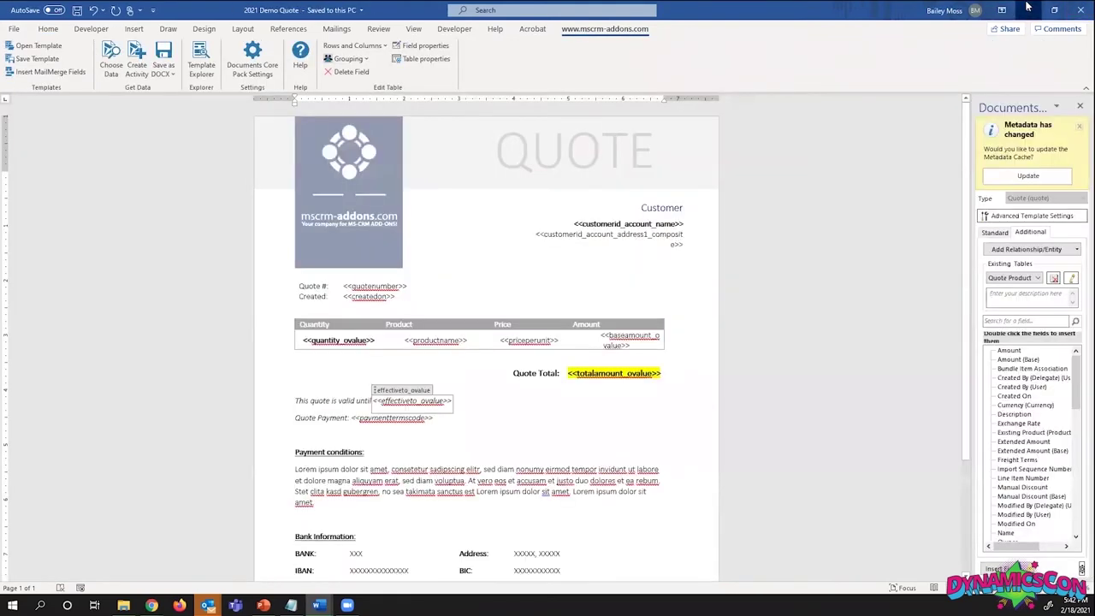
{"action": "left_click", "coordinate": [1027, 11]}
{"action": "mouse_move", "coordinate": [285, 572]}
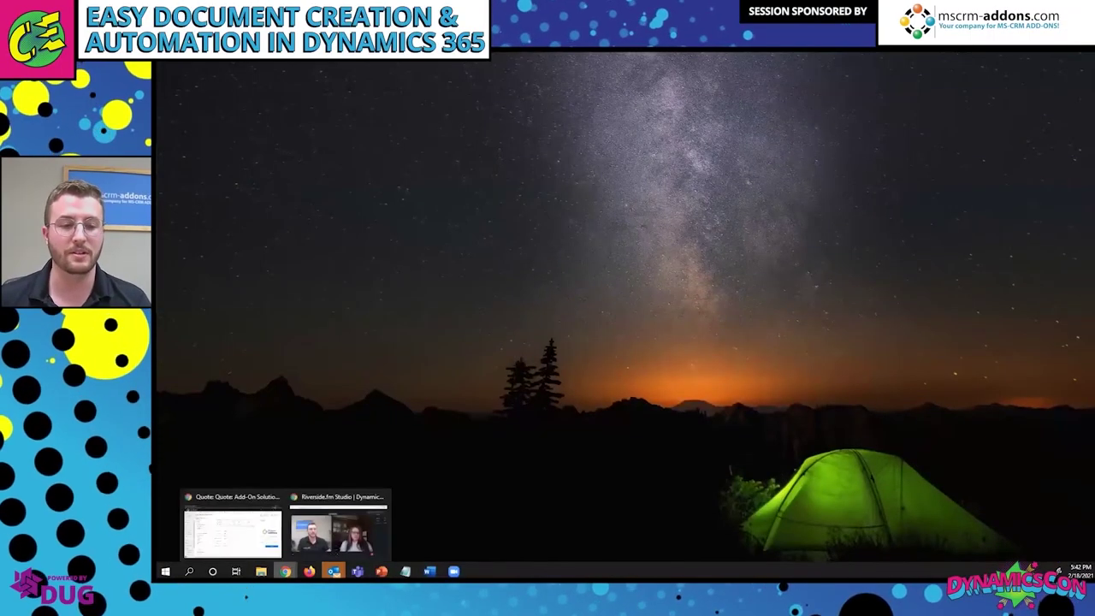
{"action": "left_click", "coordinate": [259, 554]}
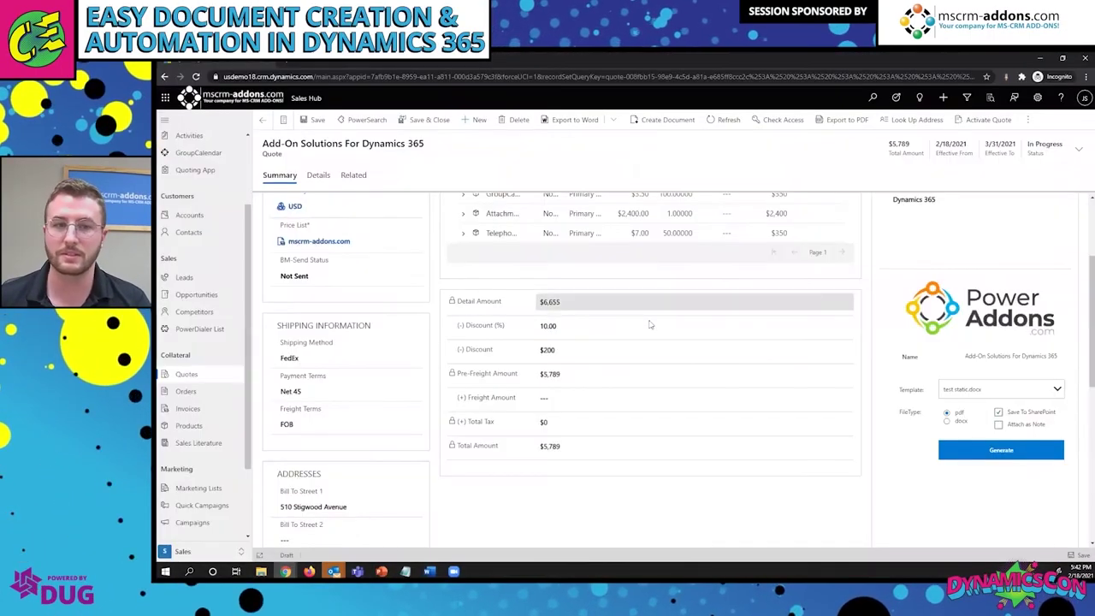
{"action": "scroll", "coordinate": [829, 294], "scroll_direction": "up", "scroll_amount": 2}
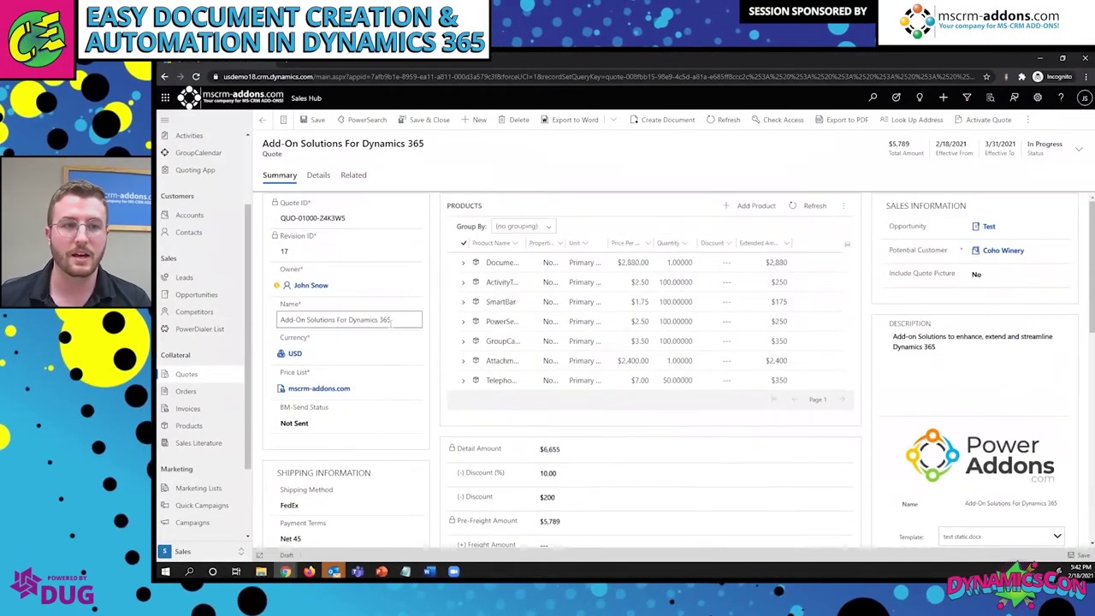
Go to the advanced settings of Dynamics 365 and open the One-Click-Actions of the DocumentsCorePack configuration
{"action": "left_click", "coordinate": [1036, 99]}
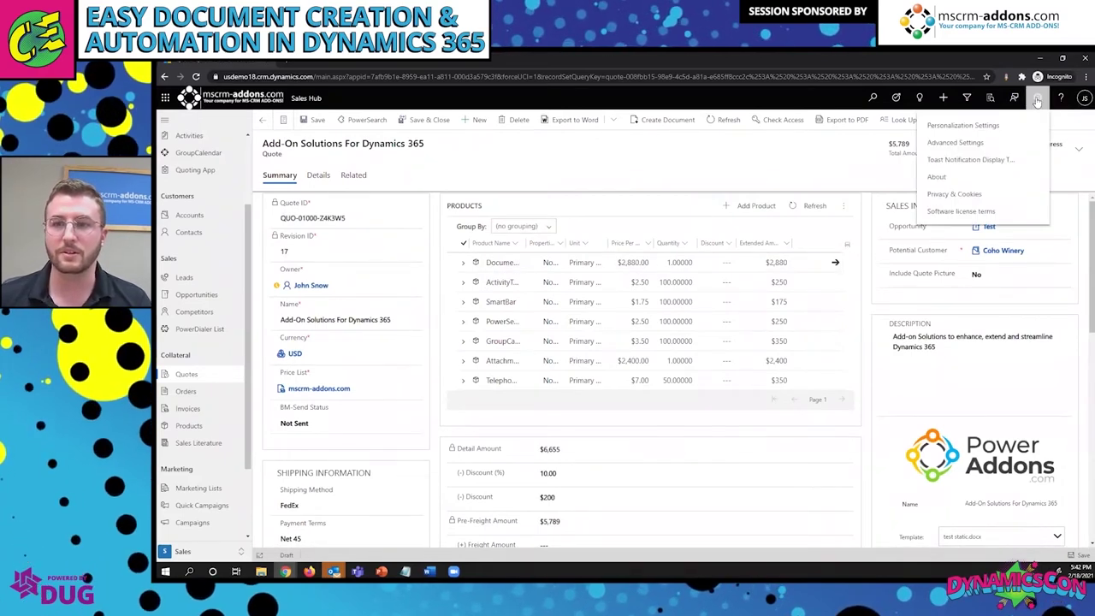
{"action": "left_click", "coordinate": [967, 141]}
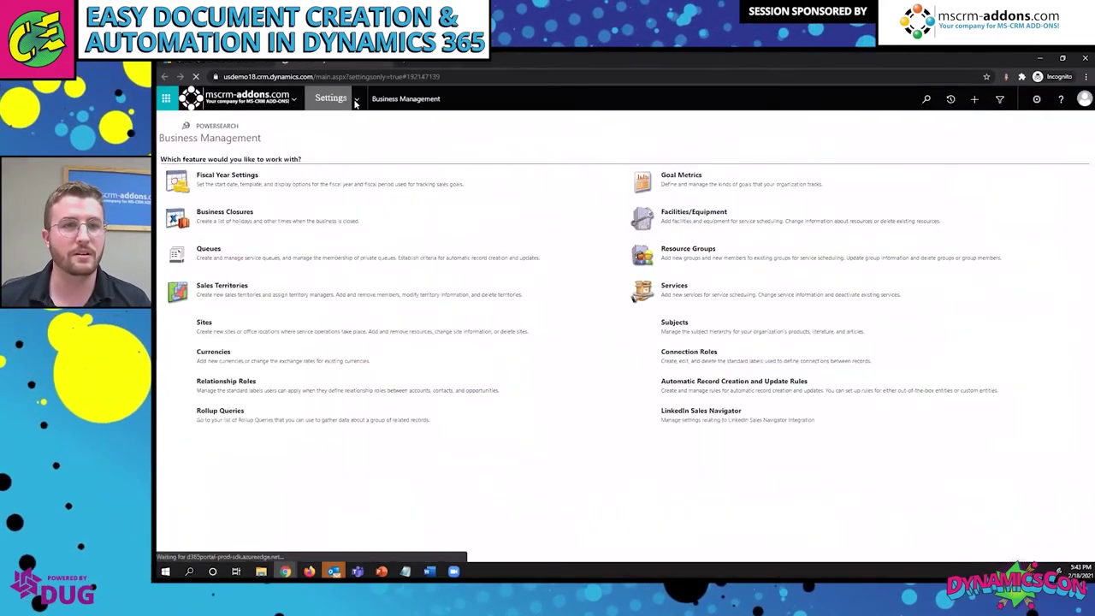
{"action": "left_click", "coordinate": [356, 99]}
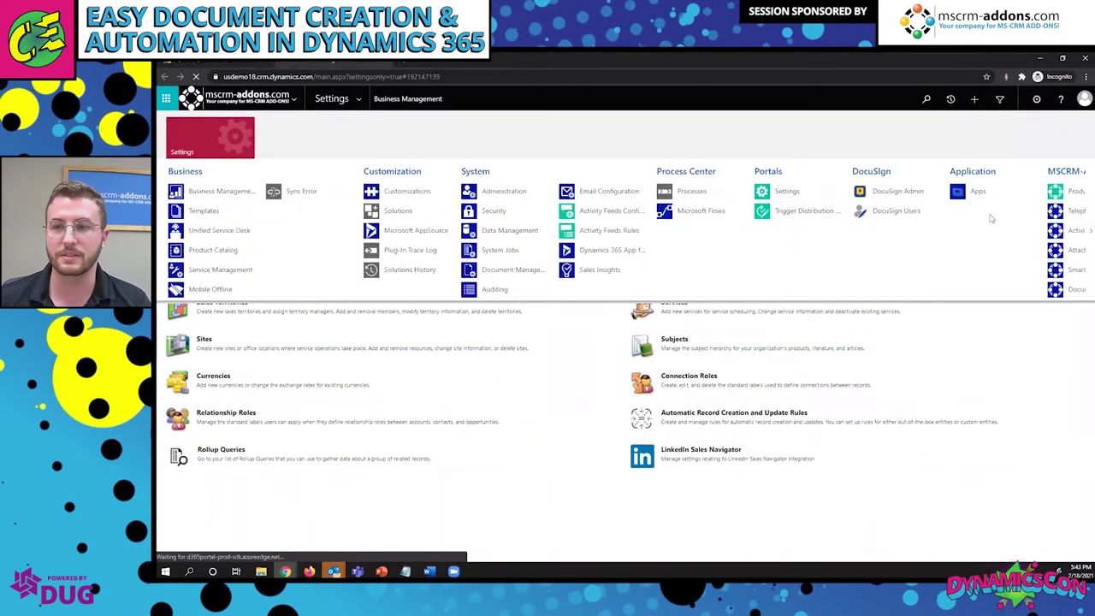
{"action": "left_click", "coordinate": [1089, 230]}
{"action": "left_click", "coordinate": [216, 291]}
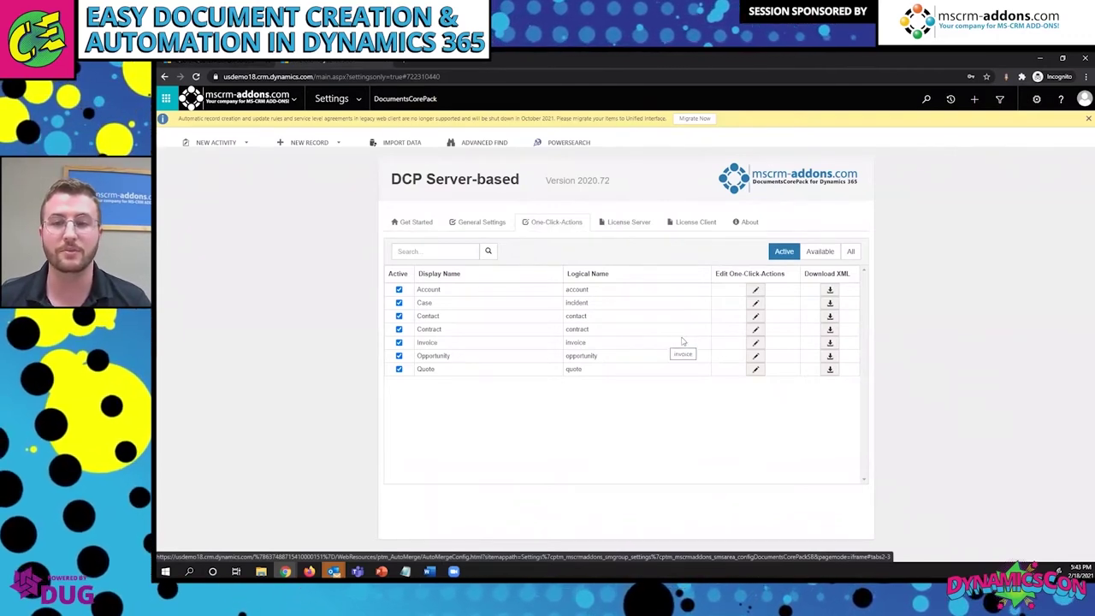
Review the entities available for One-Click-Actions, then open the active Quote entity's actions for editing
{"action": "left_click", "coordinate": [819, 252]}
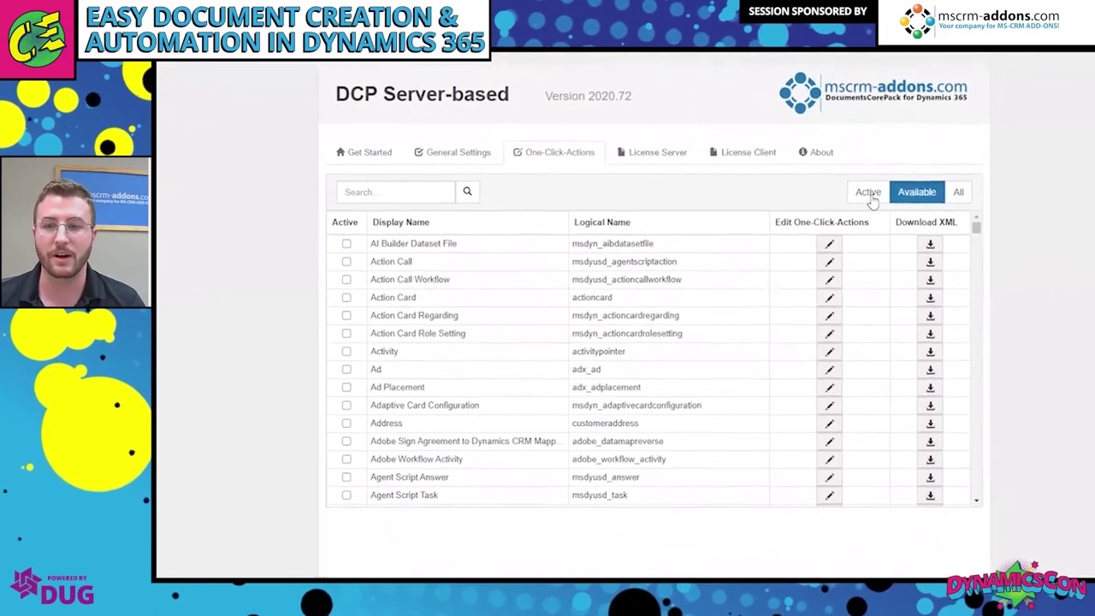
{"action": "left_click", "coordinate": [840, 219]}
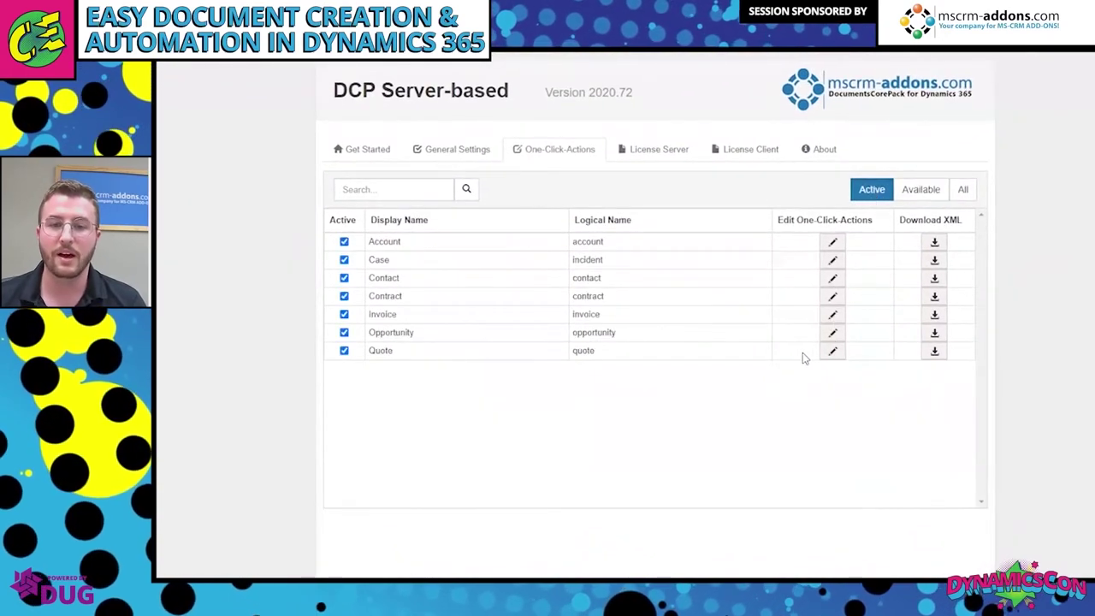
{"action": "left_click", "coordinate": [833, 350]}
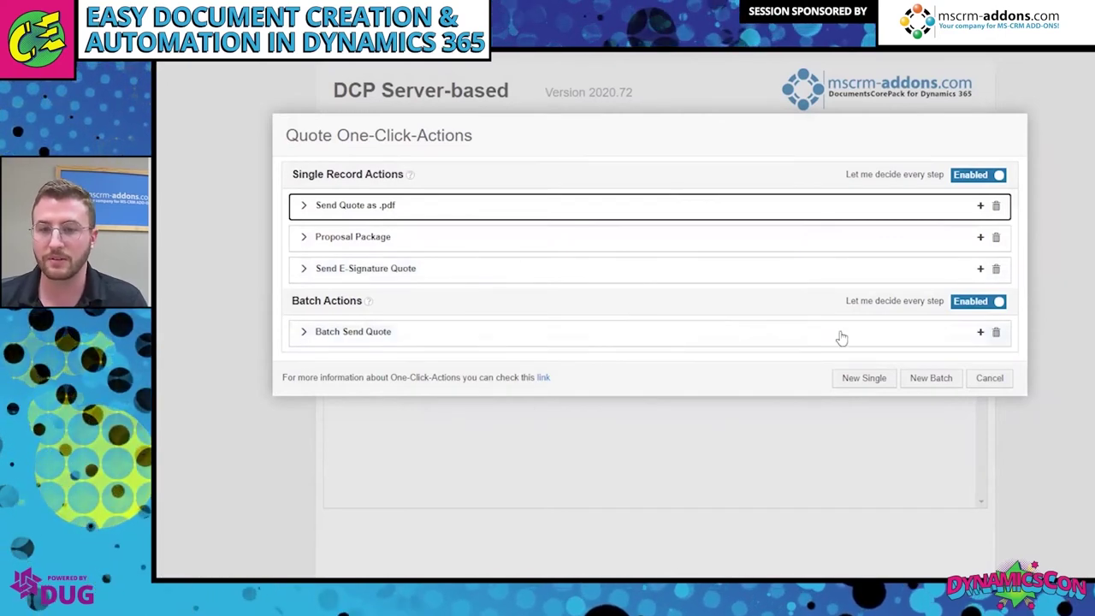
Create a new single record One-Click-Action for quotes named Send Quote attached to Email
{"action": "left_click", "coordinate": [871, 383]}
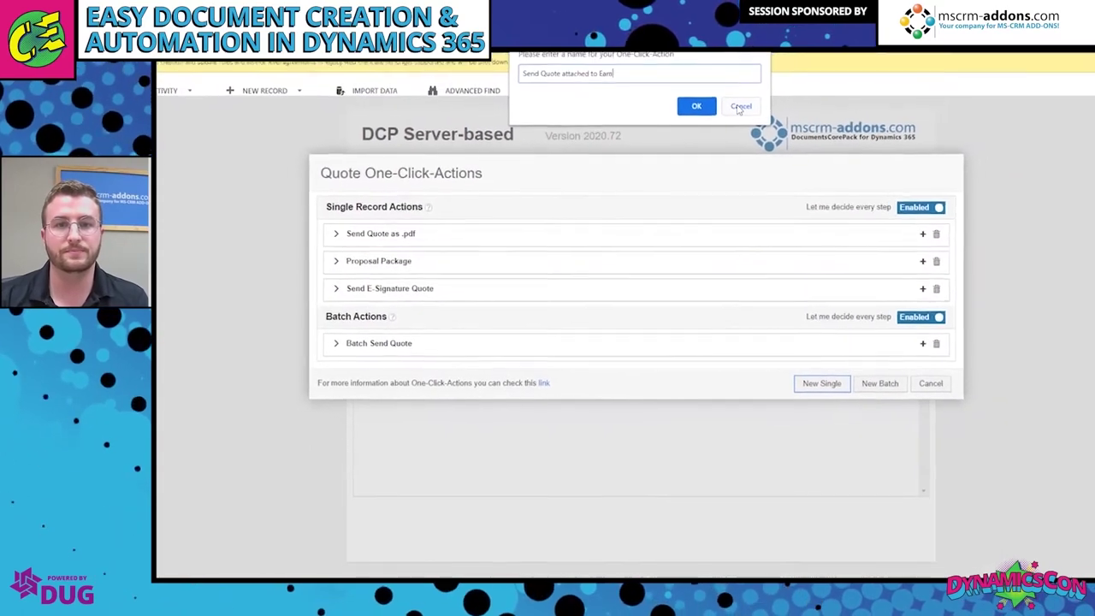
{"action": "type", "text": "mail"}
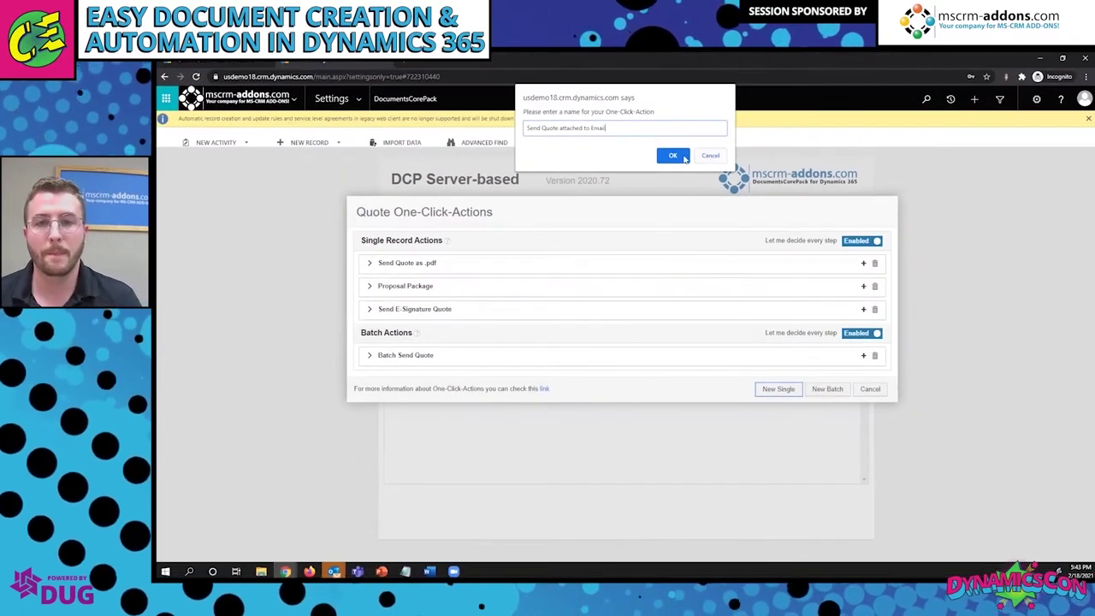
{"action": "left_click", "coordinate": [672, 156]}
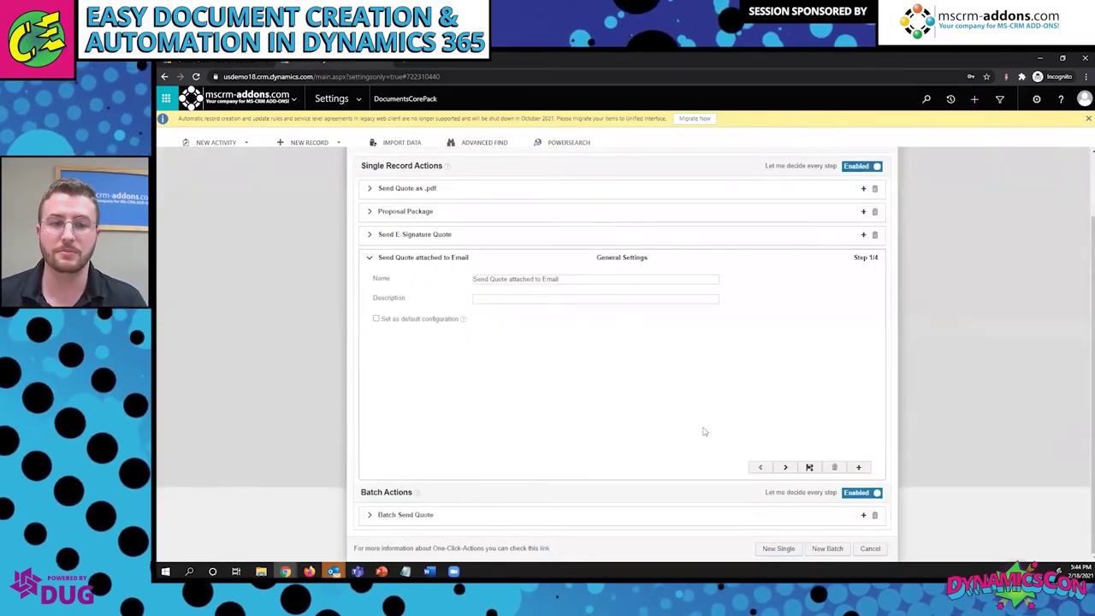
Set the action's template selection to Predefine Template and choose 2021 Demo Quote.docx as the template
{"action": "left_click", "coordinate": [789, 467]}
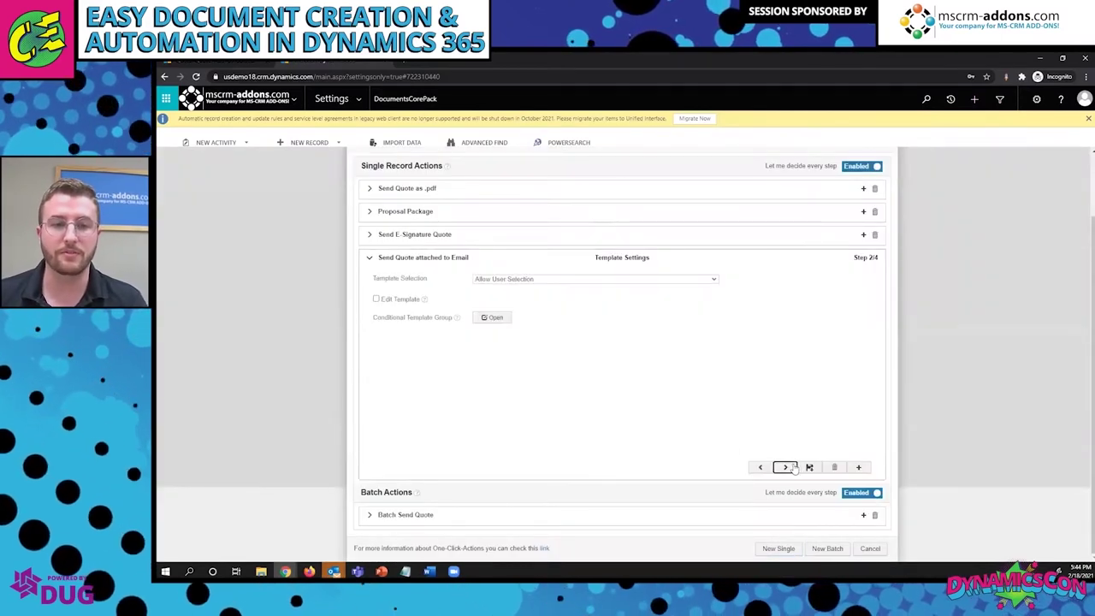
{"action": "left_click", "coordinate": [686, 282]}
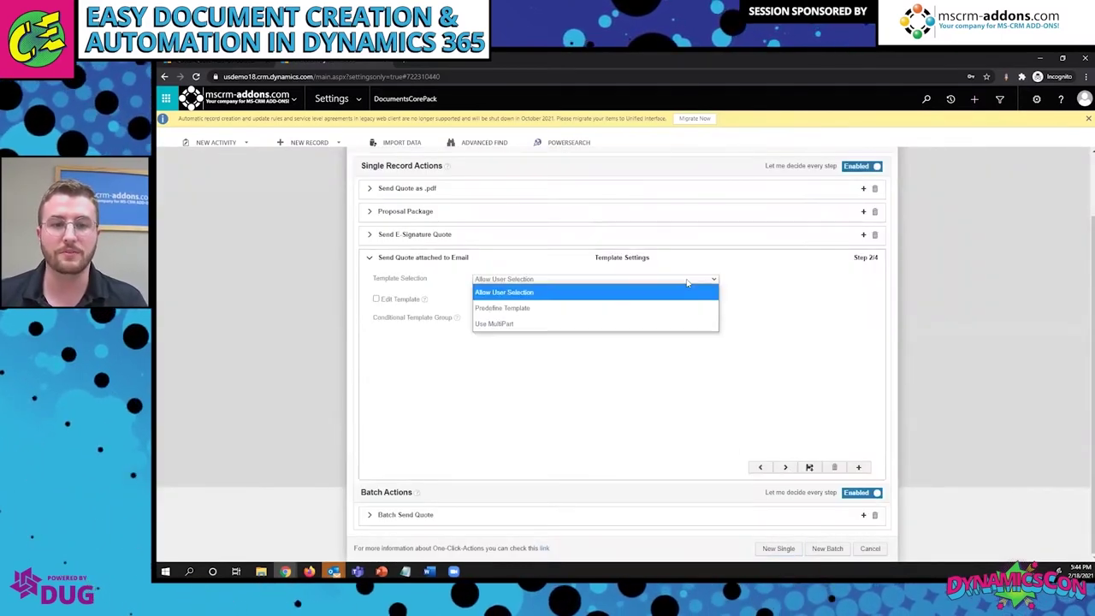
{"action": "left_click", "coordinate": [540, 309]}
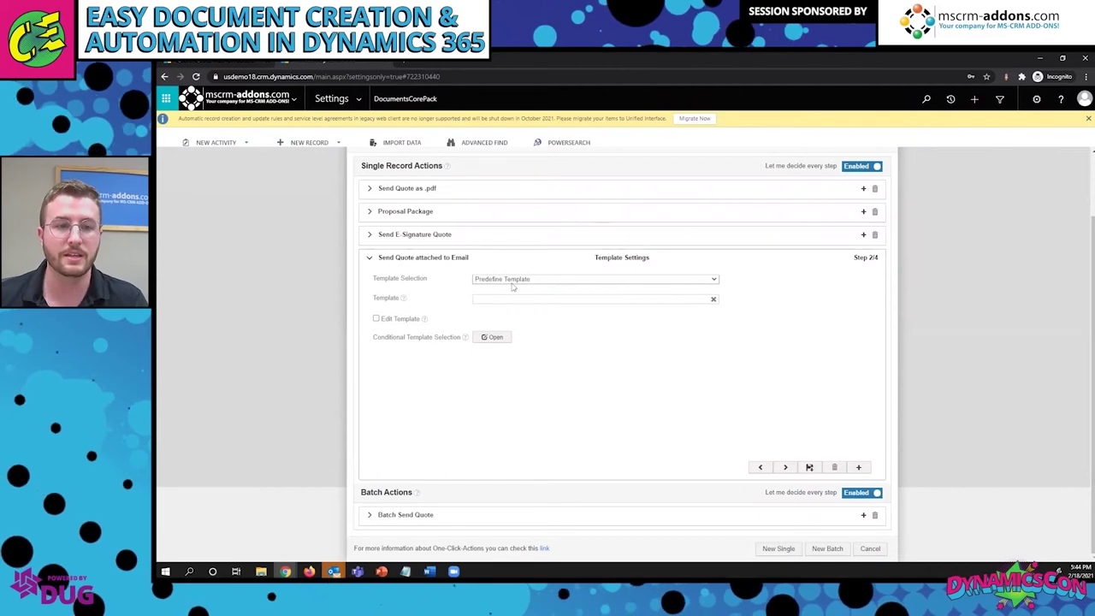
{"action": "left_click", "coordinate": [642, 299]}
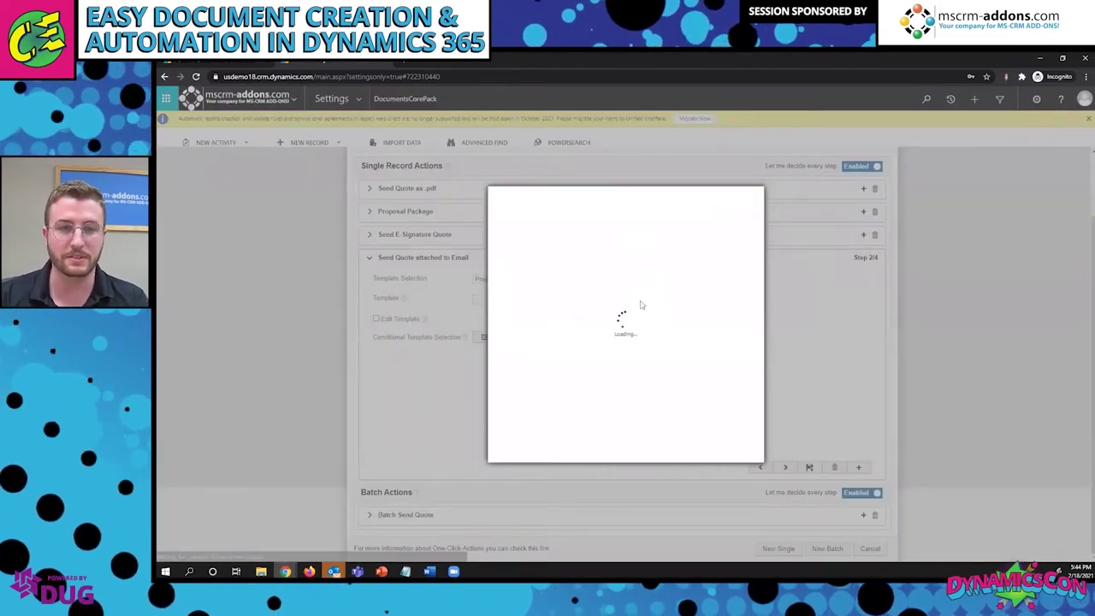
{"action": "type", "text": "2021 Quote"}
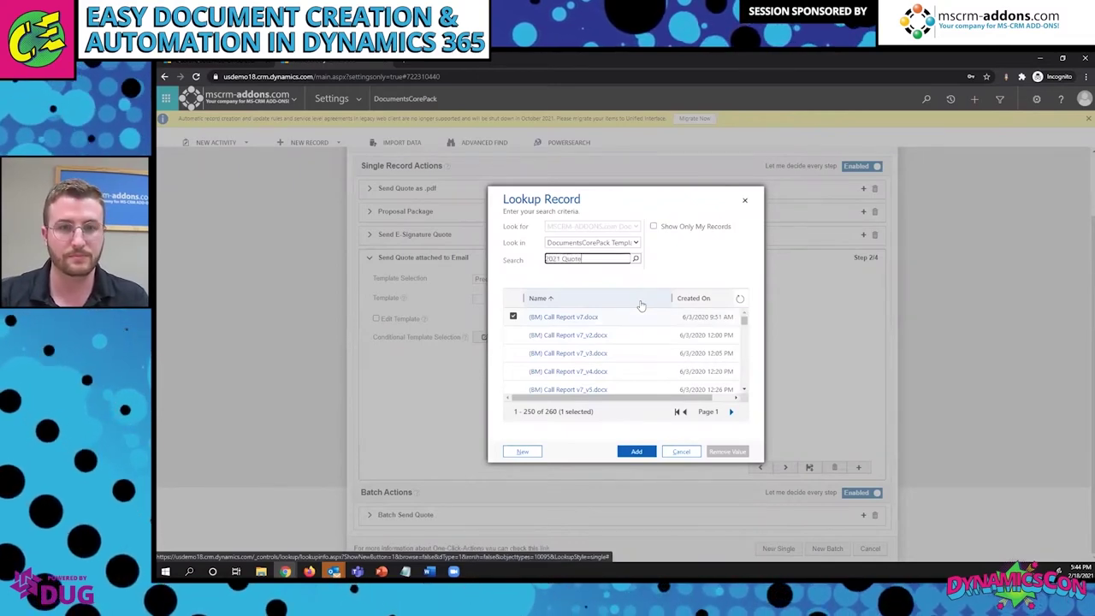
{"action": "key", "text": "Return"}
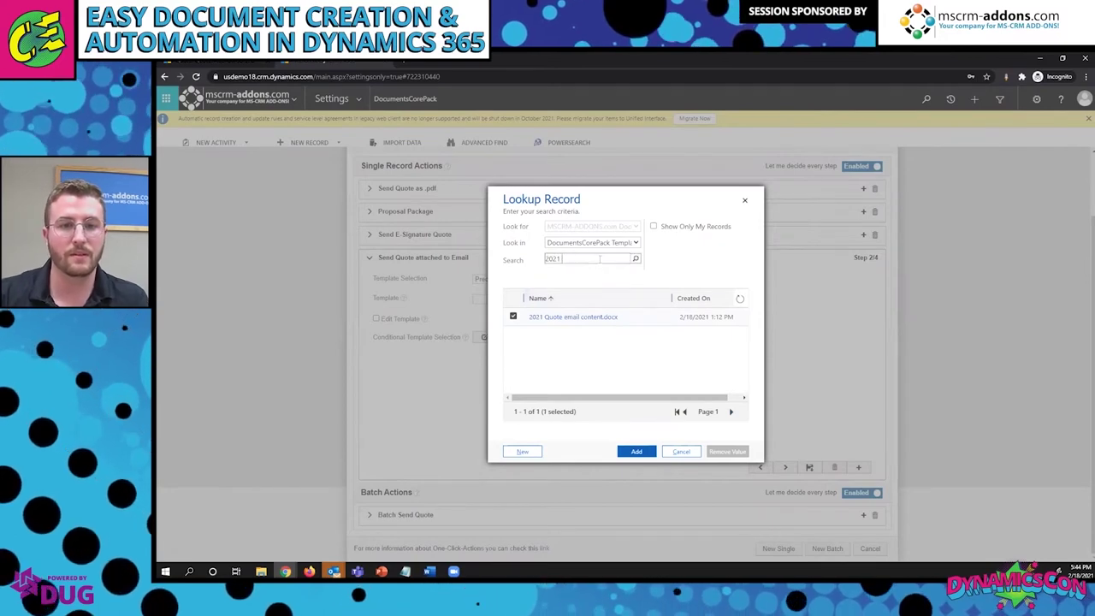
{"action": "key", "text": "Return"}
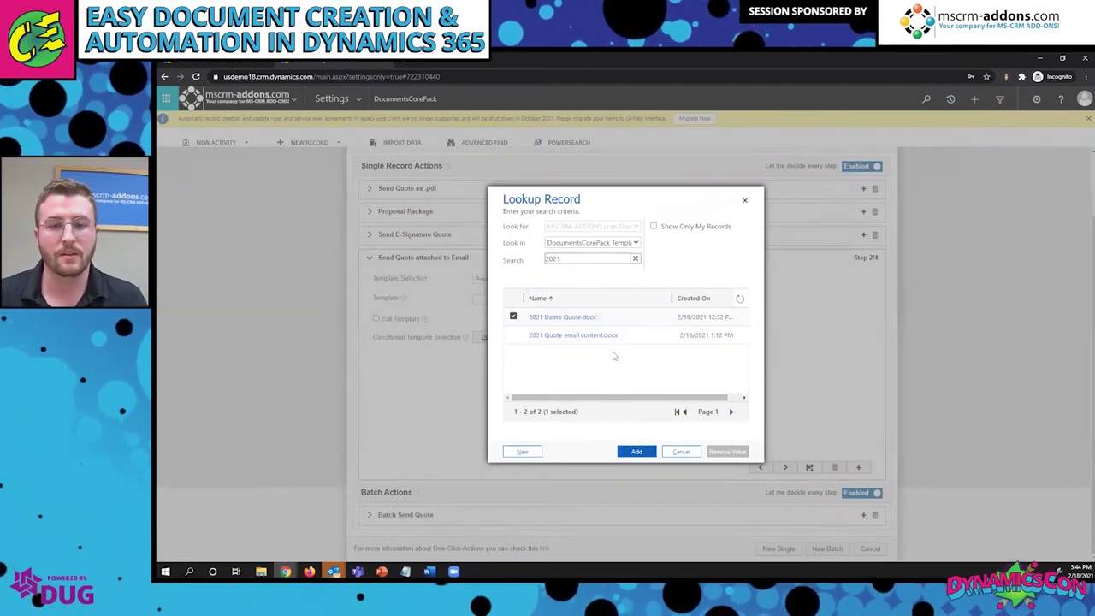
{"action": "left_click", "coordinate": [633, 450]}
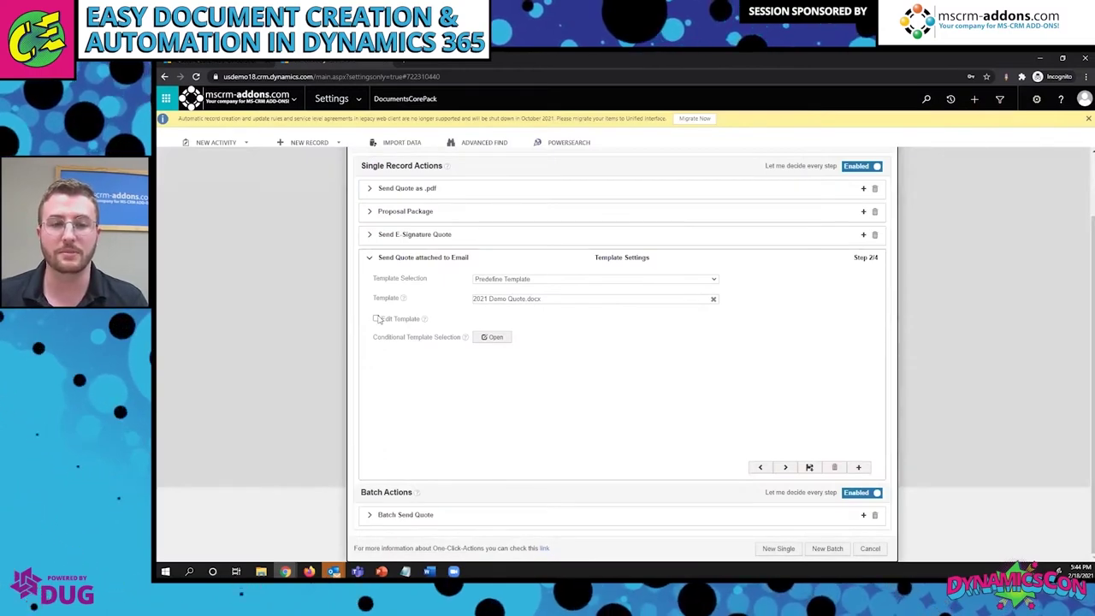
Set the action's output file type to pdf and attach the document as email attachment
{"action": "left_click", "coordinate": [785, 467]}
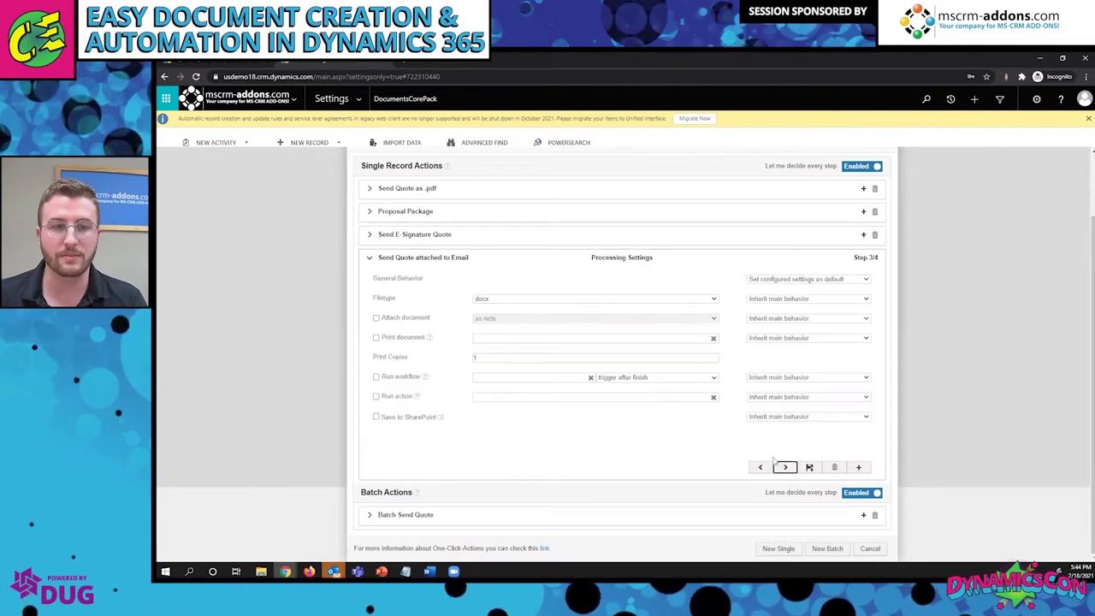
{"action": "left_click", "coordinate": [707, 298]}
{"action": "left_click", "coordinate": [645, 328]}
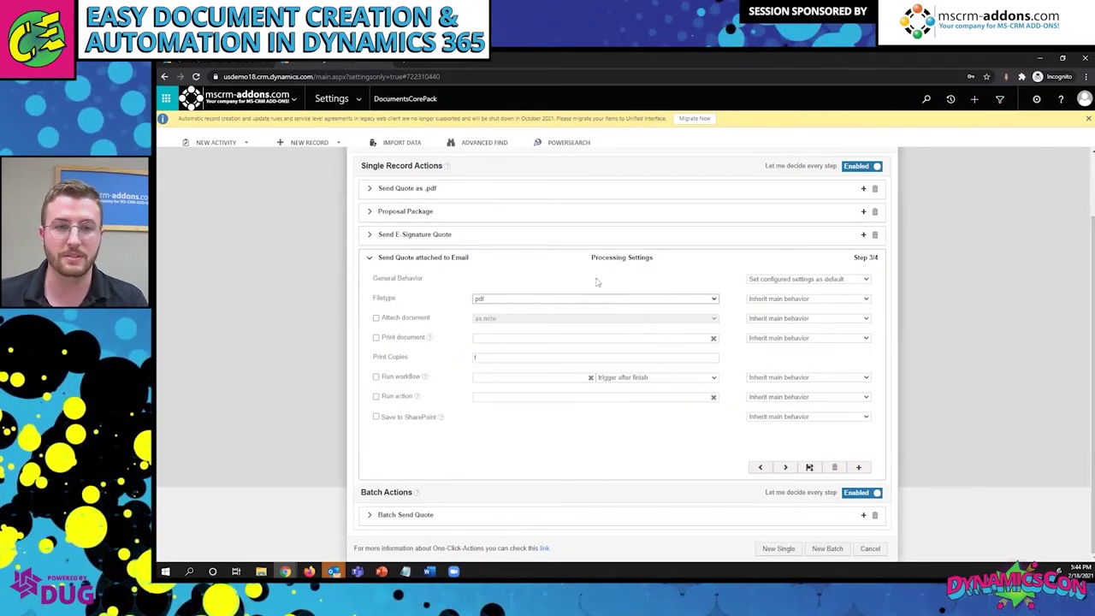
{"action": "left_click", "coordinate": [375, 318]}
{"action": "left_click", "coordinate": [536, 320]}
{"action": "left_click", "coordinate": [534, 347]}
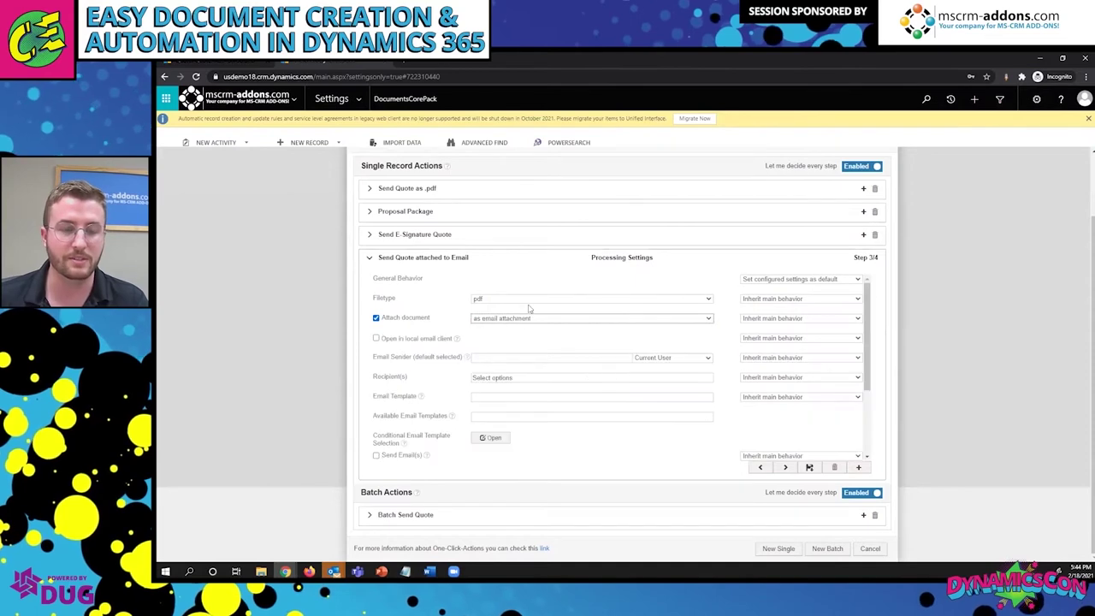
Make Potential Customer the email recipient and use 2021 Quote email content.docx as the email template
{"action": "left_click", "coordinate": [577, 381]}
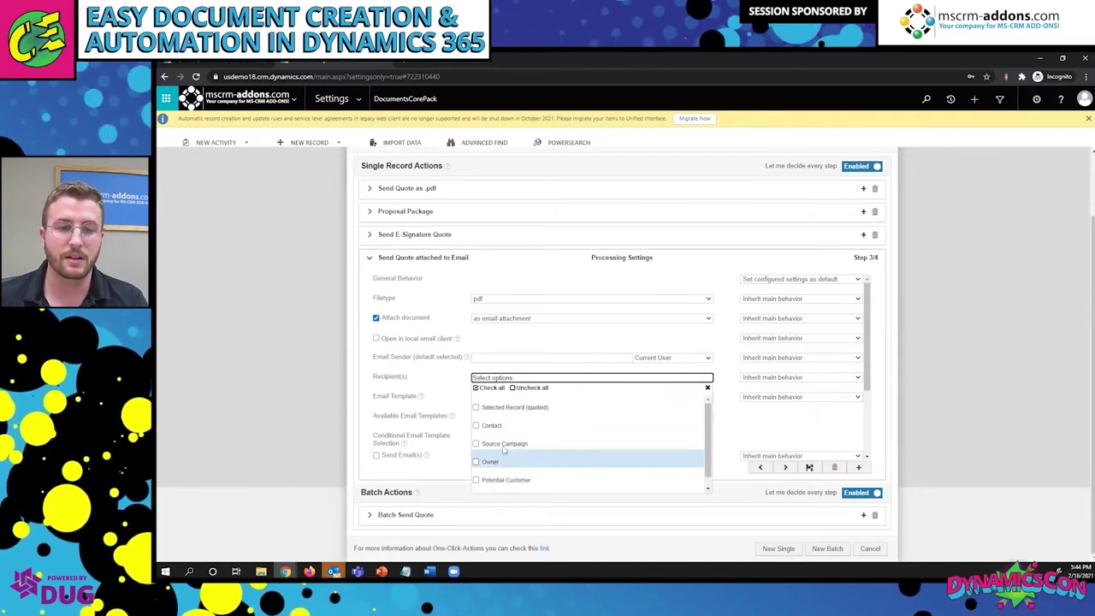
{"action": "scroll", "coordinate": [514, 448], "scroll_direction": "up", "scroll_amount": 2}
{"action": "left_click", "coordinate": [505, 503]}
{"action": "left_click", "coordinate": [514, 392]}
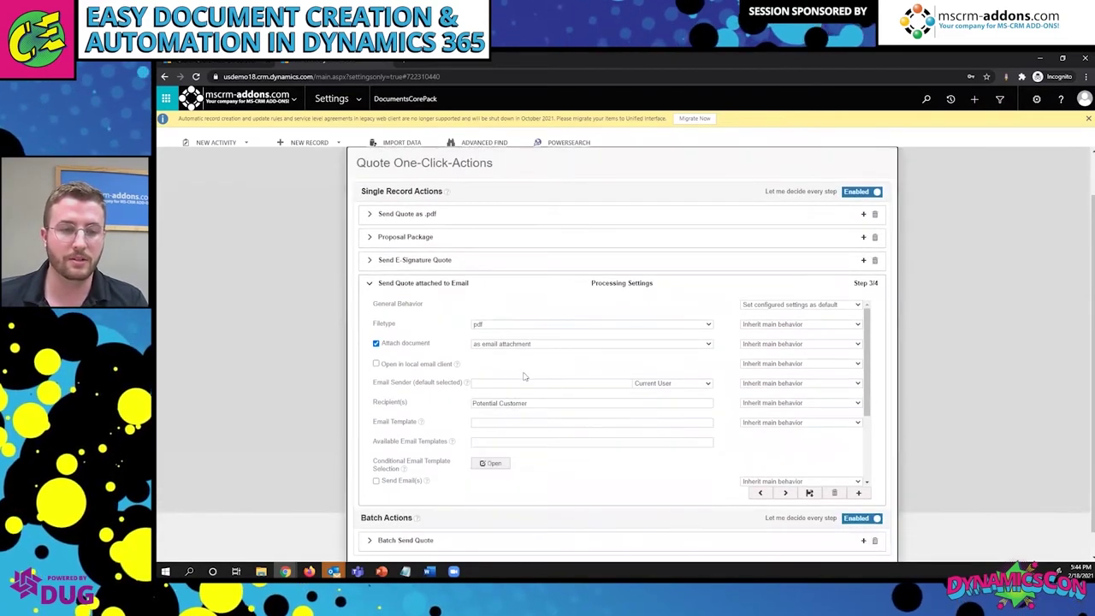
{"action": "left_click", "coordinate": [545, 423]}
{"action": "type", "text": "2021"}
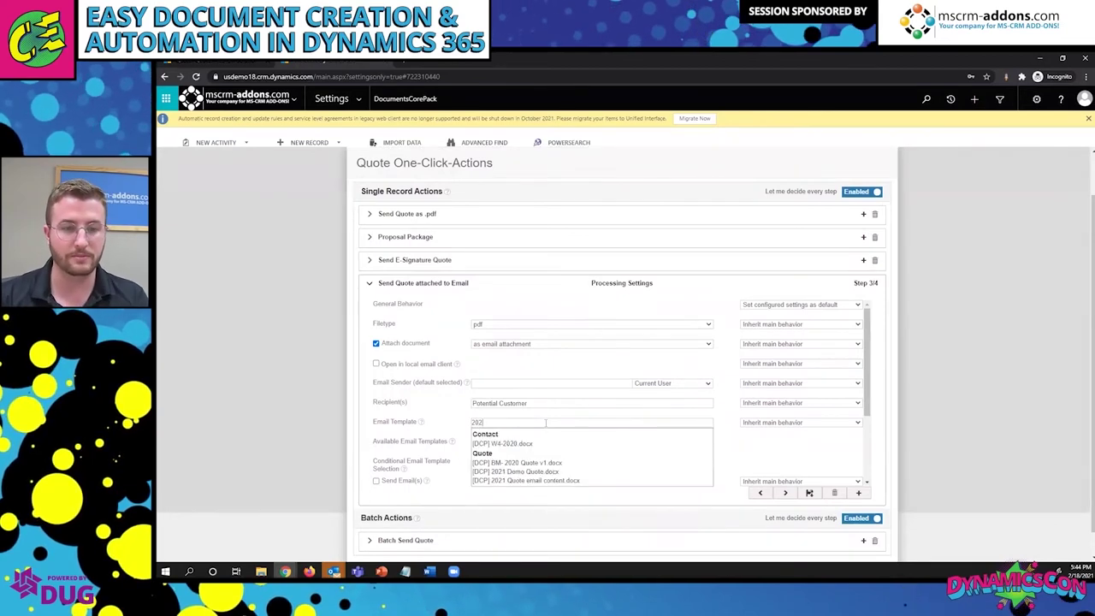
{"action": "left_click", "coordinate": [557, 453]}
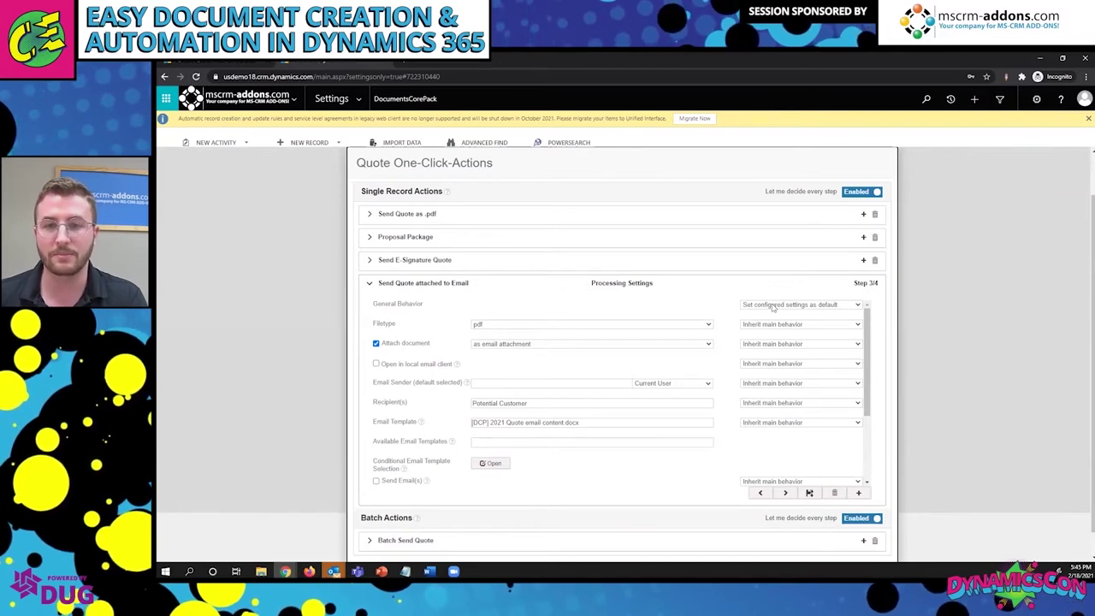
Change the general behavior of the processing settings, then turn off the document review and PNG preview and save the action
{"action": "left_click", "coordinate": [774, 306]}
{"action": "left_click", "coordinate": [774, 334]}
{"action": "left_click", "coordinate": [785, 493]}
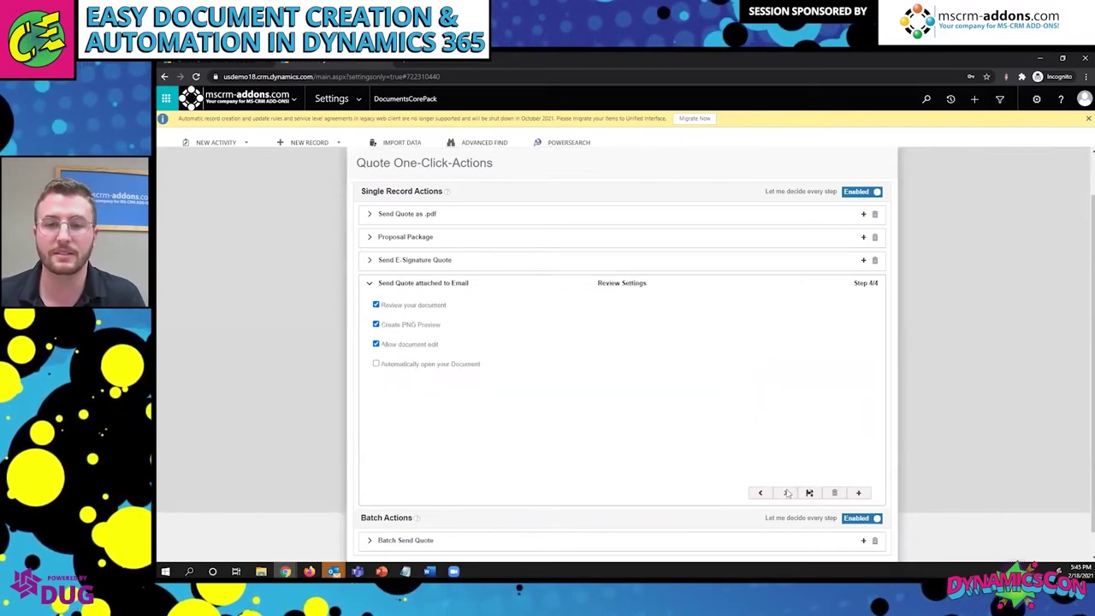
{"action": "left_click", "coordinate": [375, 305]}
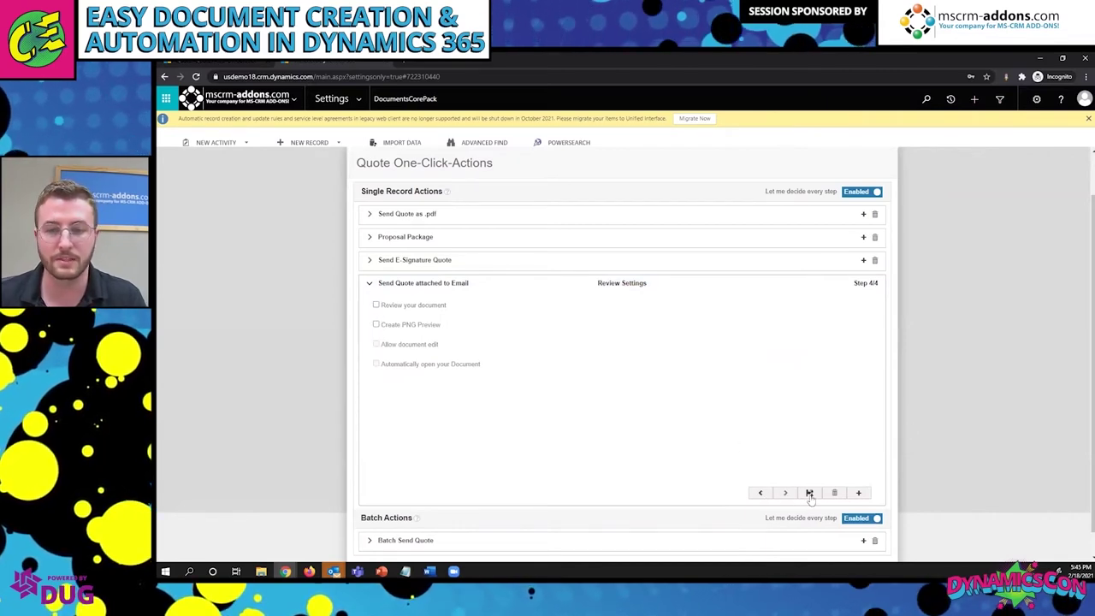
{"action": "left_click", "coordinate": [809, 493]}
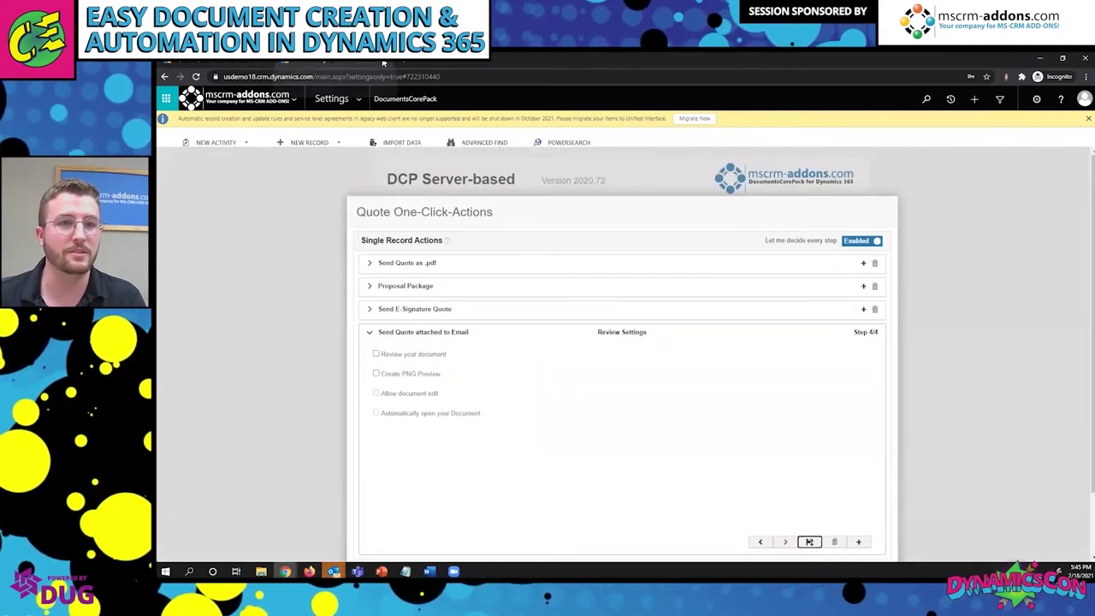
Run the Send Quote attached to Email action on the Coho Winery quote from the My Quotes list
{"action": "left_click", "coordinate": [237, 65]}
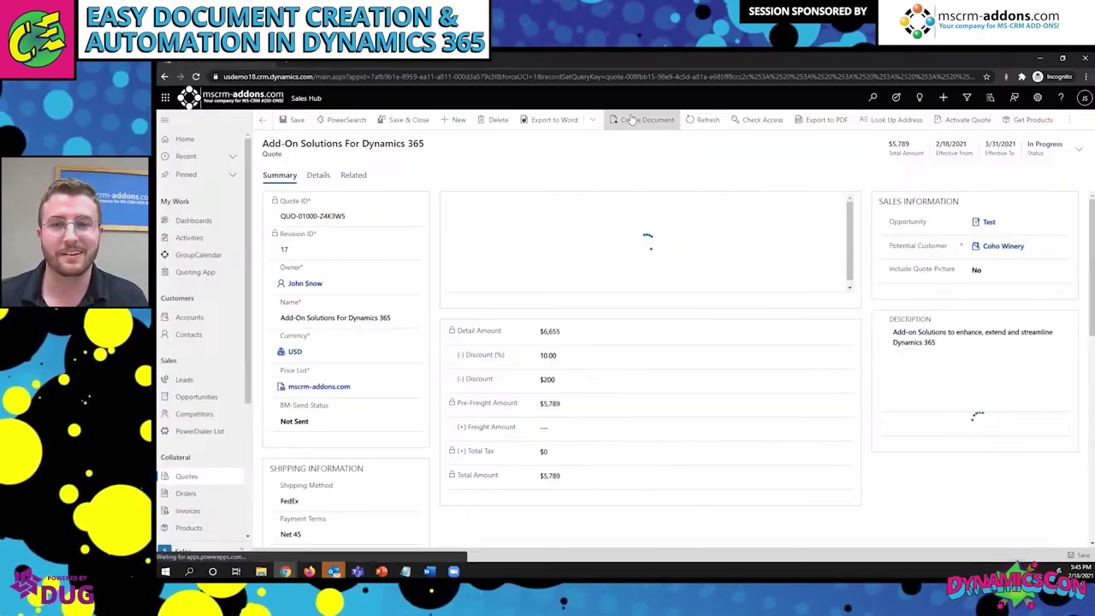
{"action": "left_click", "coordinate": [186, 477]}
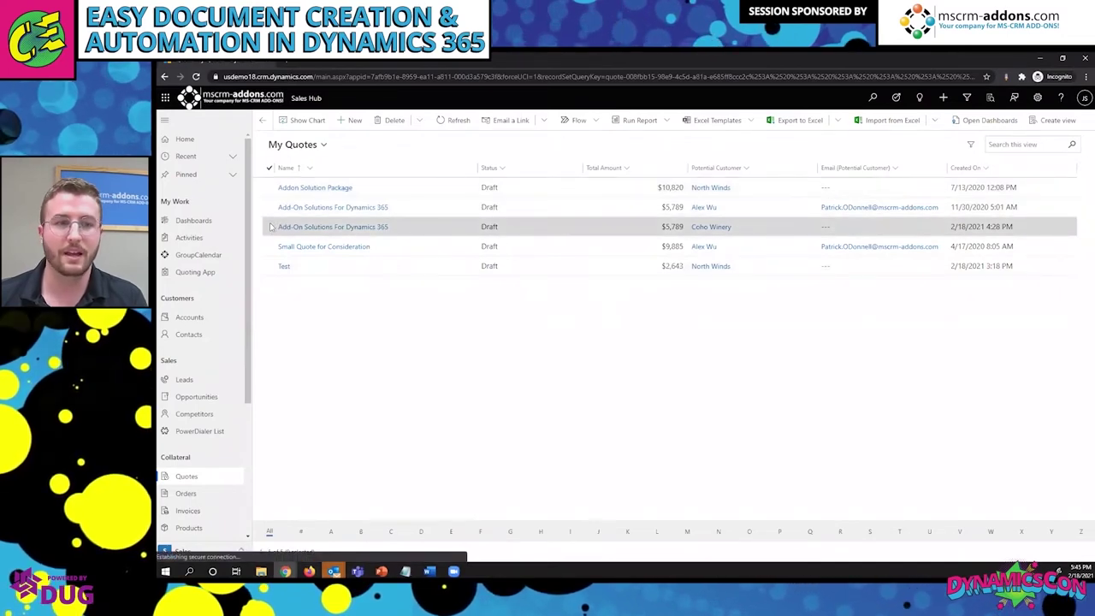
{"action": "left_click", "coordinate": [270, 227]}
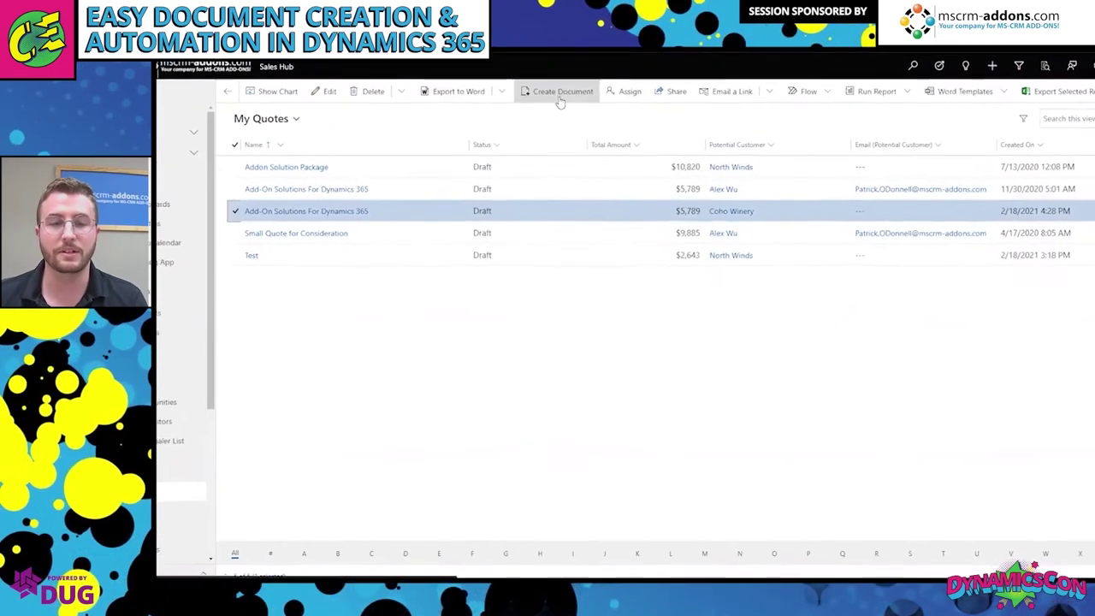
{"action": "left_click", "coordinate": [559, 94]}
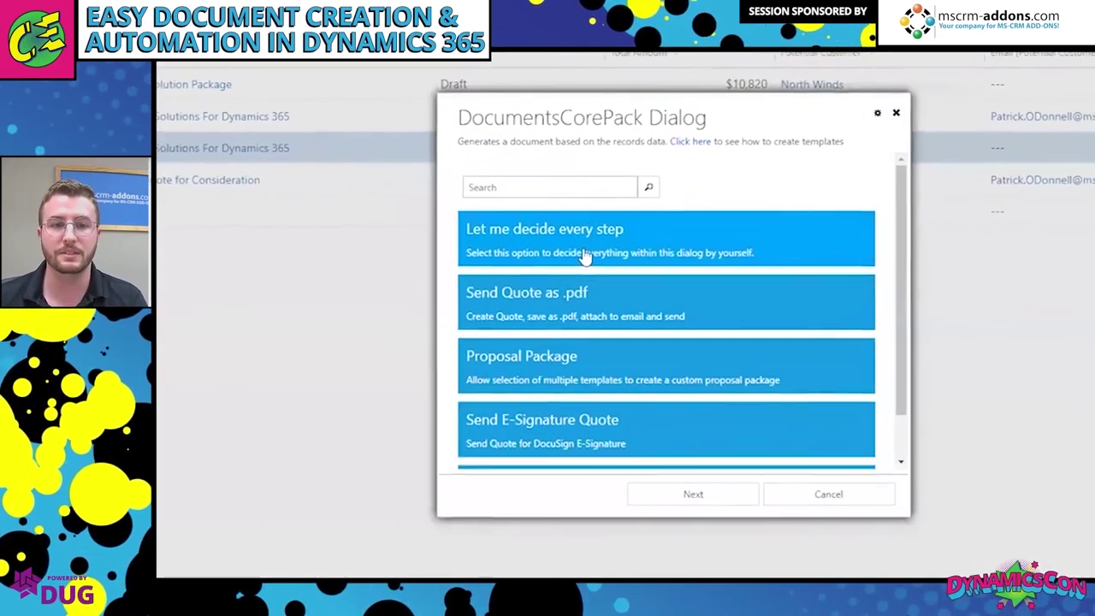
{"action": "scroll", "coordinate": [573, 295], "scroll_direction": "down", "scroll_amount": 2}
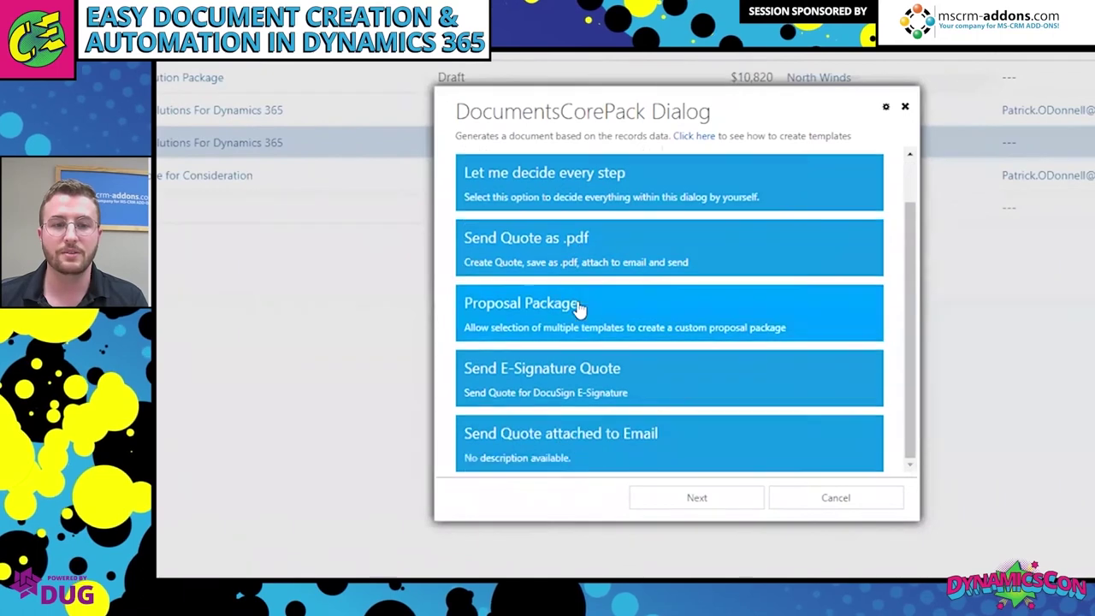
{"action": "left_click", "coordinate": [577, 460]}
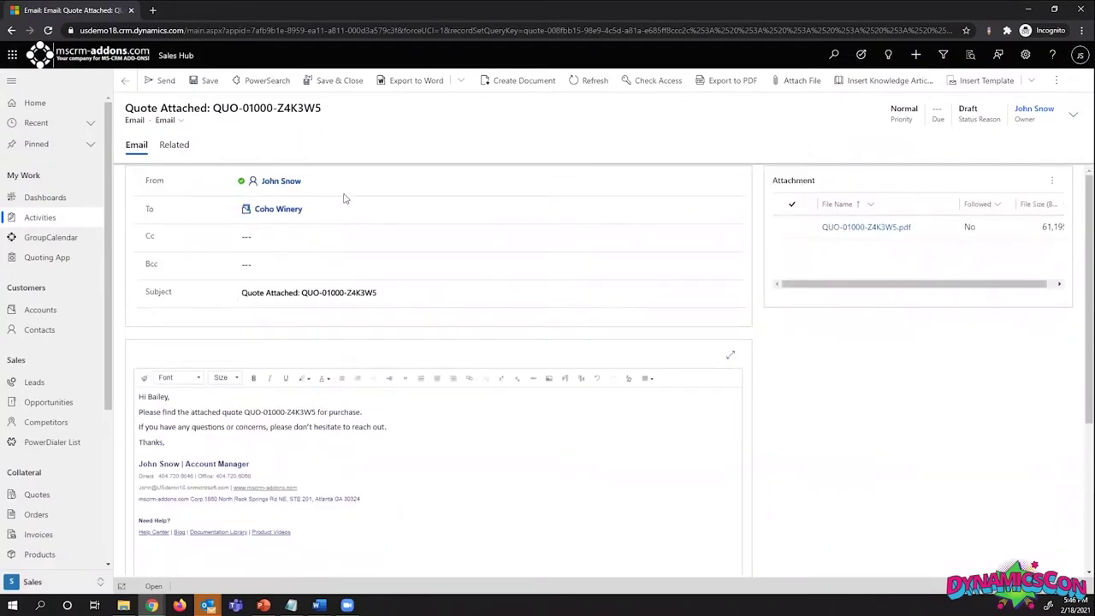
Examine the attached quote PDF and the signature in the generated email, then return to the My Quotes list
{"action": "left_click", "coordinate": [890, 231]}
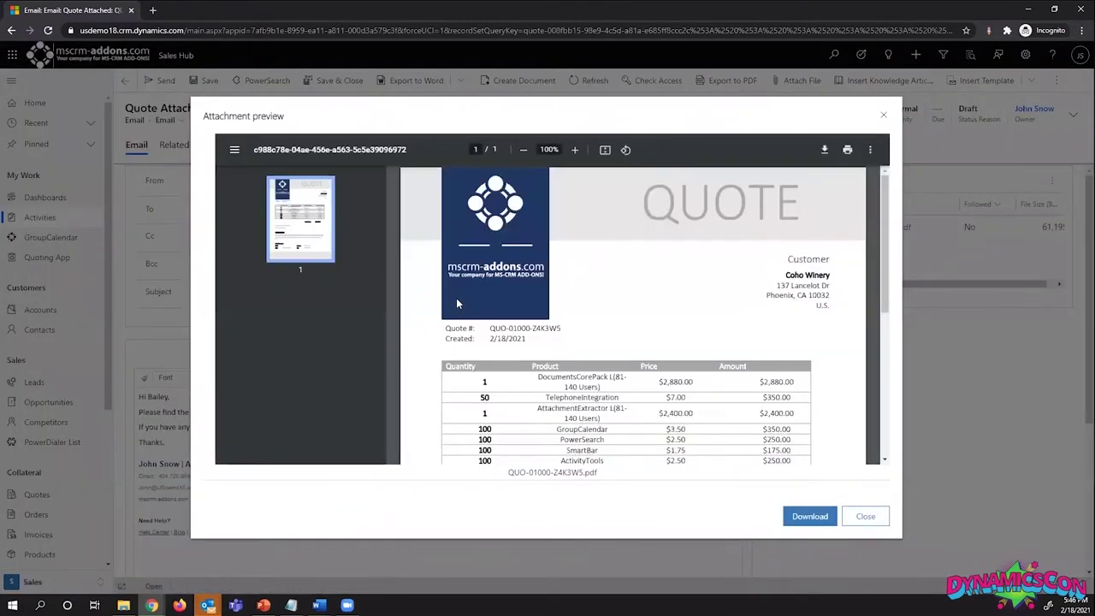
{"action": "scroll", "coordinate": [529, 336], "scroll_direction": "down", "scroll_amount": 2}
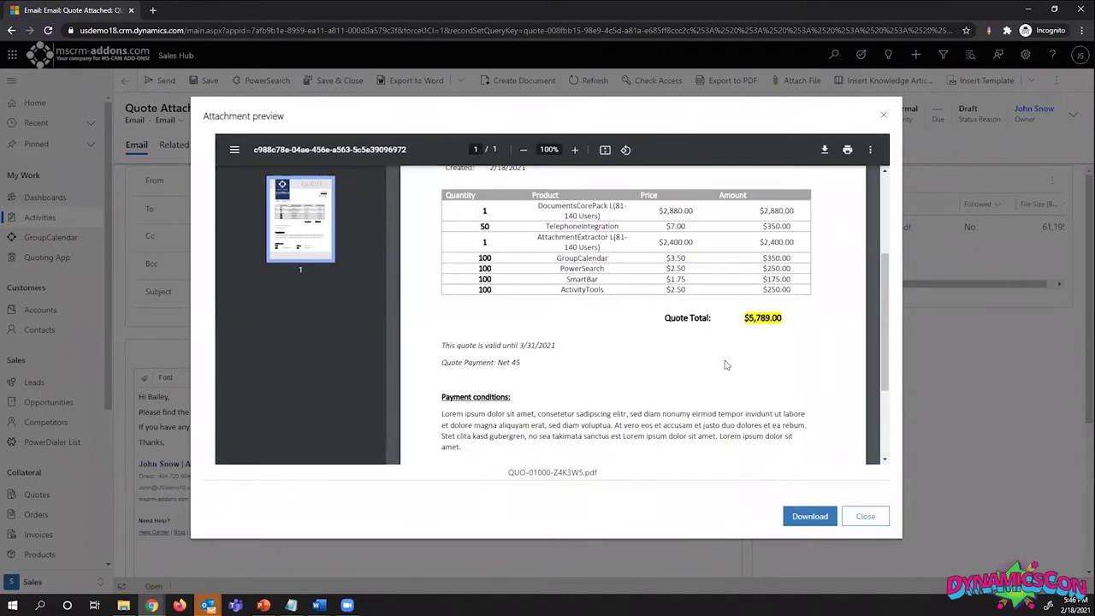
{"action": "left_click", "coordinate": [881, 520]}
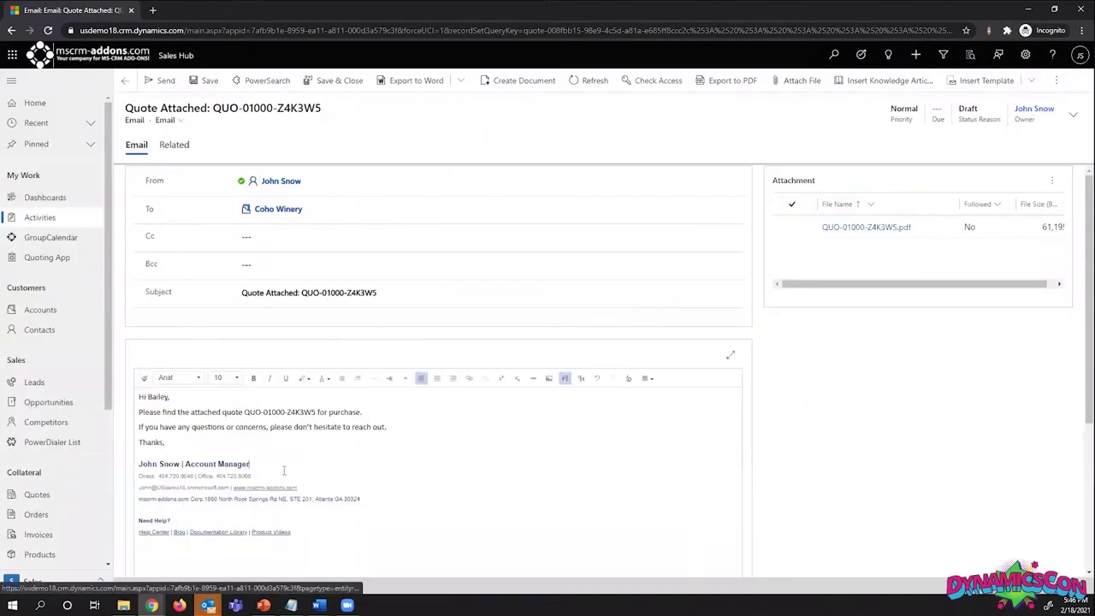
{"action": "left_click_drag", "start_coordinate": [230, 488], "coordinate": [141, 489]}
{"action": "left_click", "coordinate": [184, 464]}
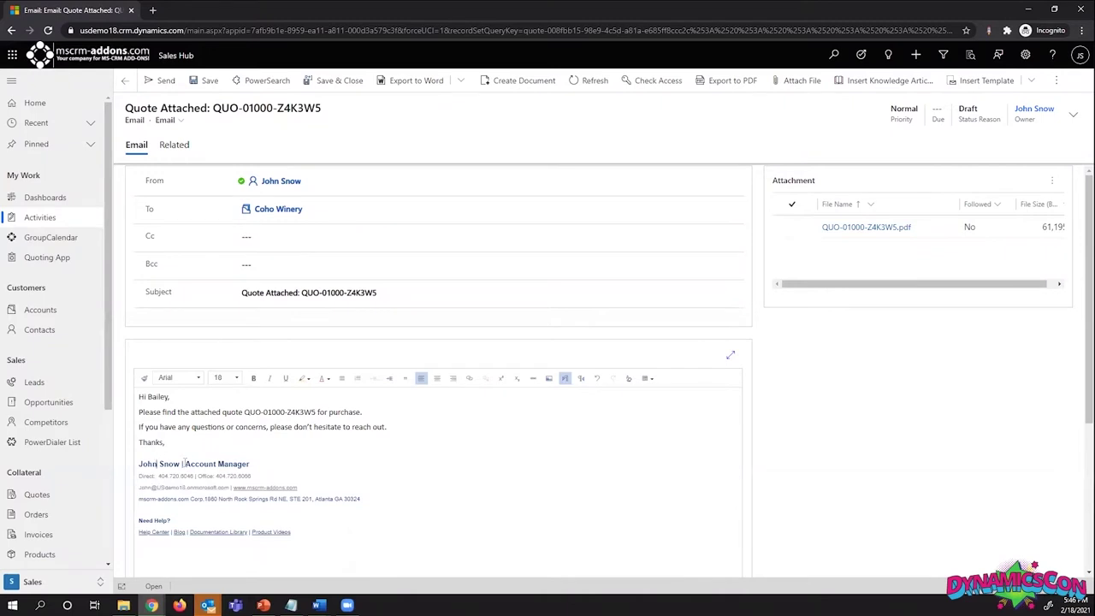
{"action": "left_click", "coordinate": [305, 444]}
{"action": "left_click", "coordinate": [124, 82]}
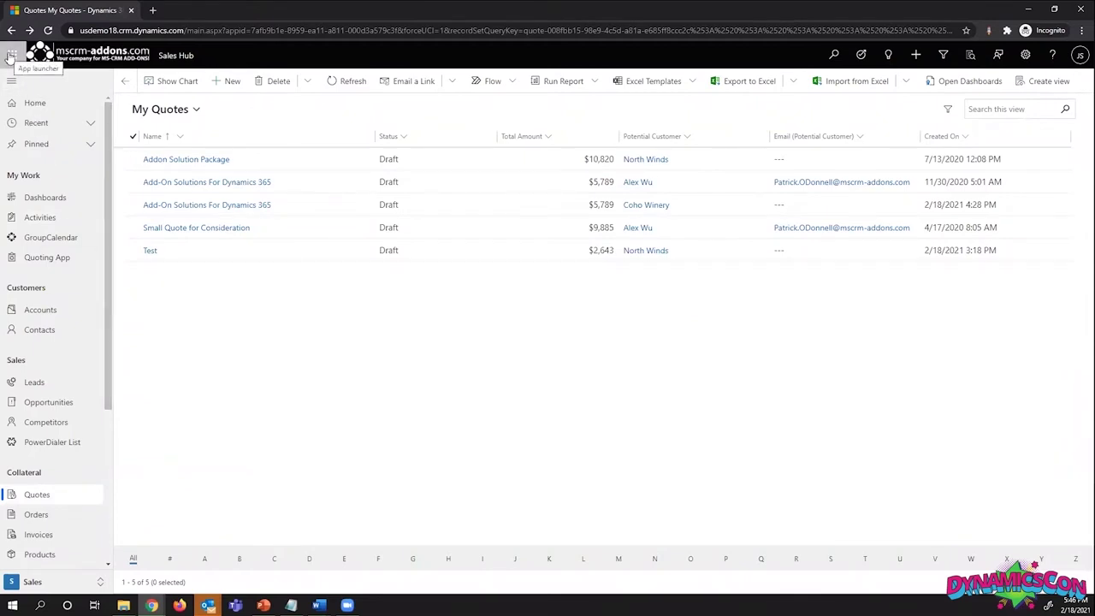
Switch to Power Automate and open the Create & Send Quote on Activation flow for editing
{"action": "left_click", "coordinate": [12, 57]}
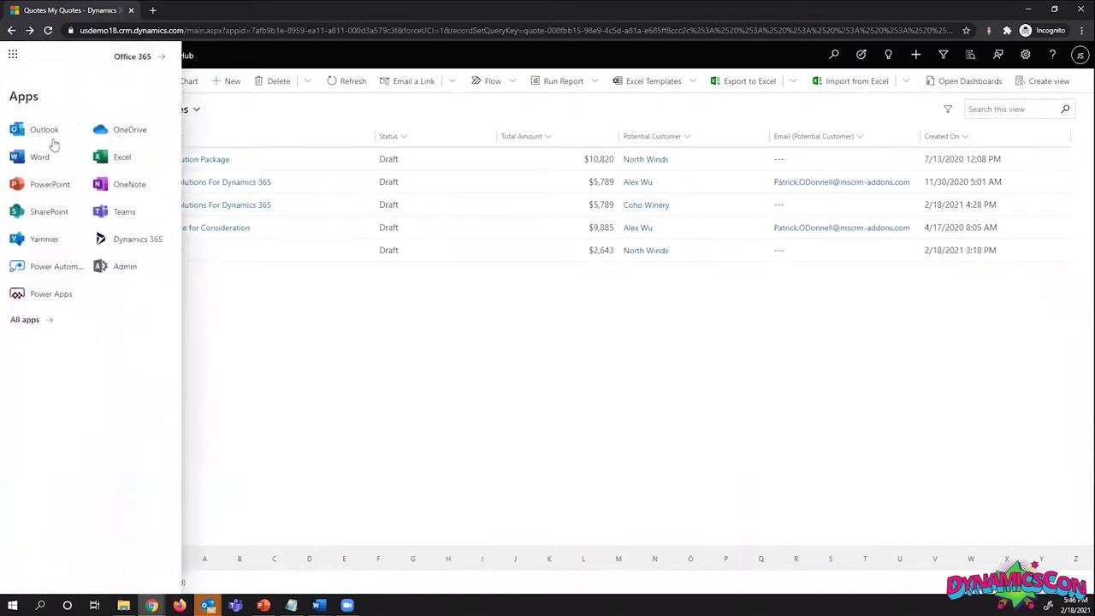
{"action": "left_click", "coordinate": [49, 267]}
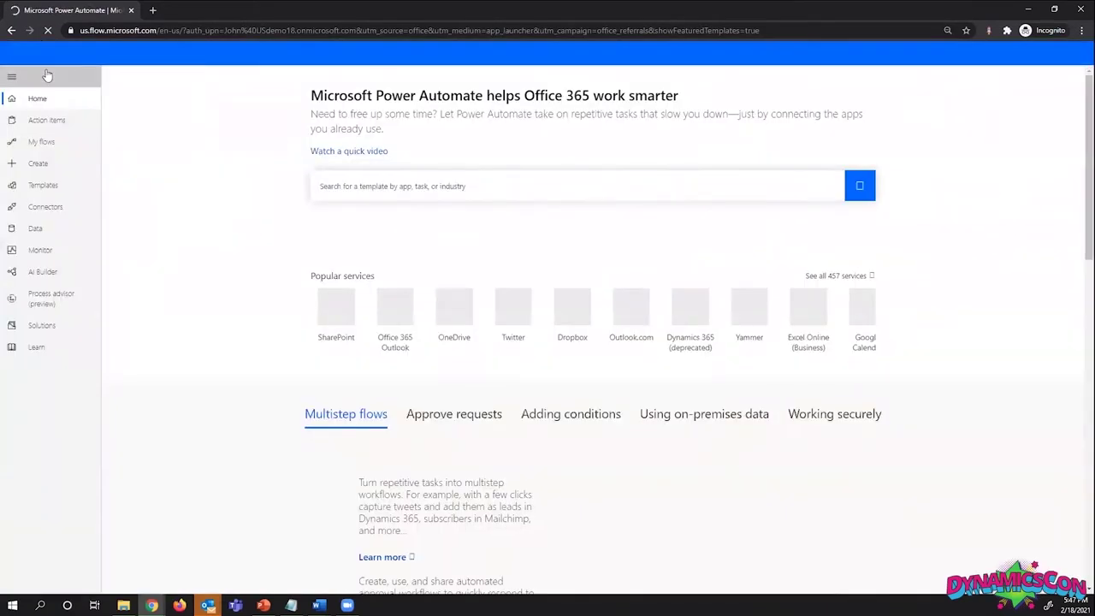
{"action": "left_click", "coordinate": [51, 142]}
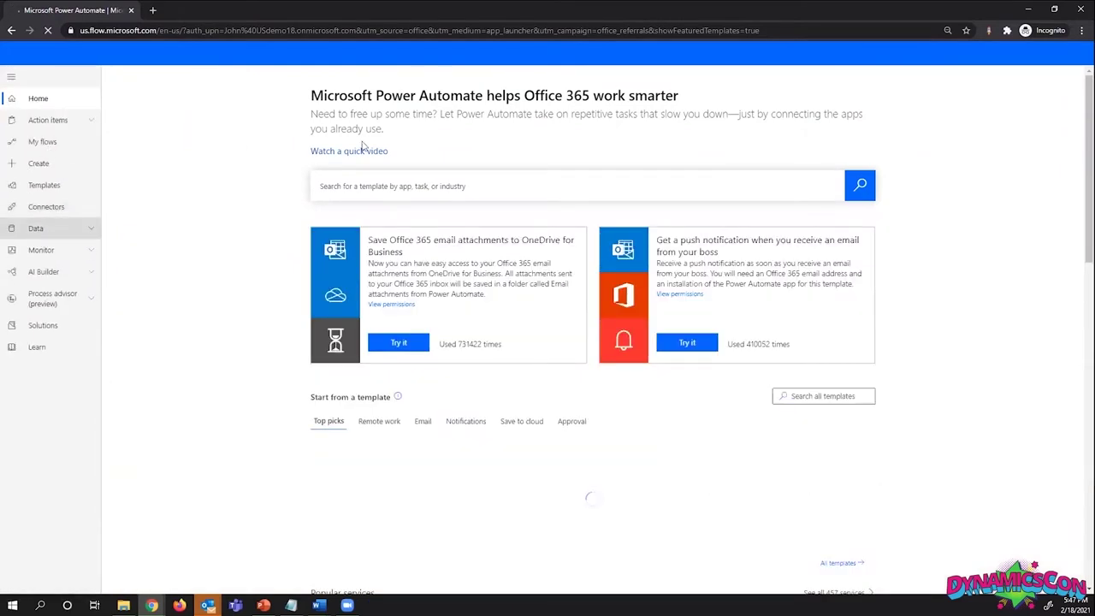
{"action": "left_click", "coordinate": [1018, 55]}
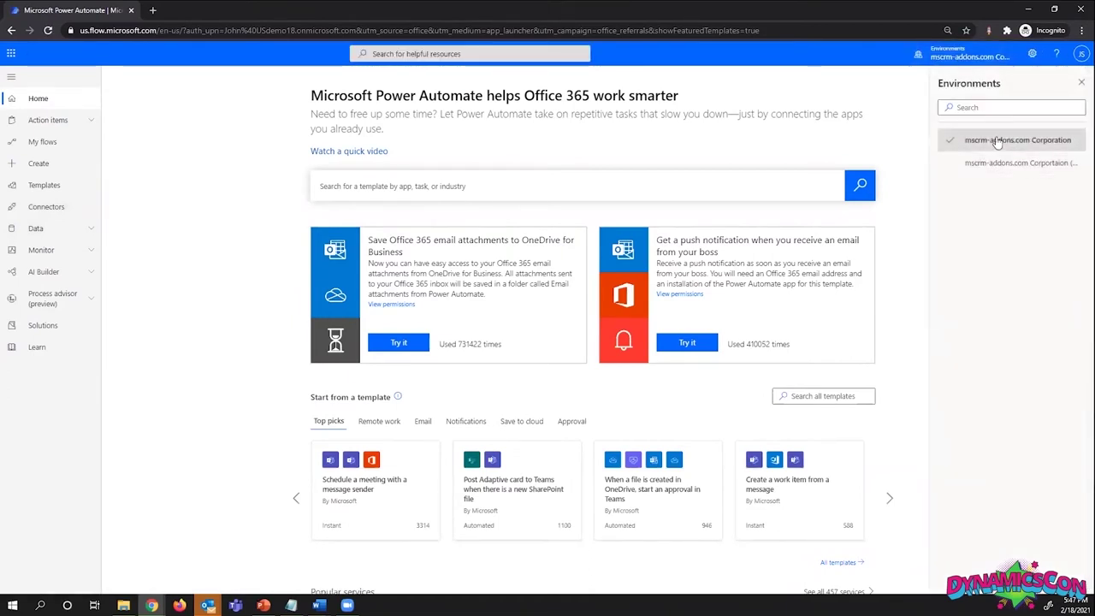
{"action": "left_click", "coordinate": [59, 142]}
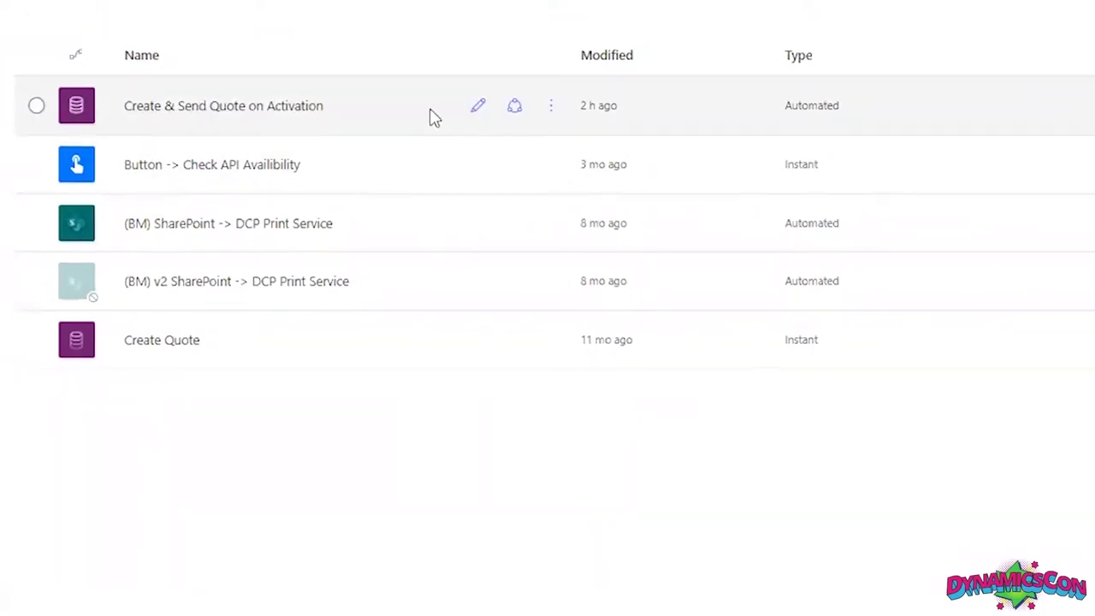
{"action": "left_click", "coordinate": [480, 102]}
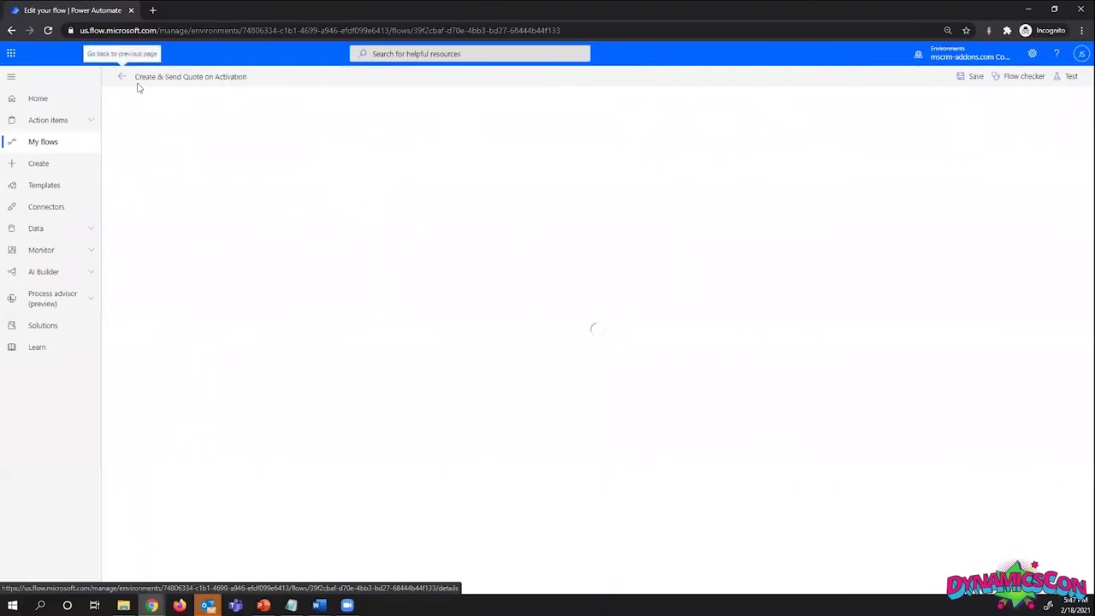
Leave the flow editor despite the flow errors and open the full run history of Create & Send Quote on Activation
{"action": "left_click", "coordinate": [123, 78]}
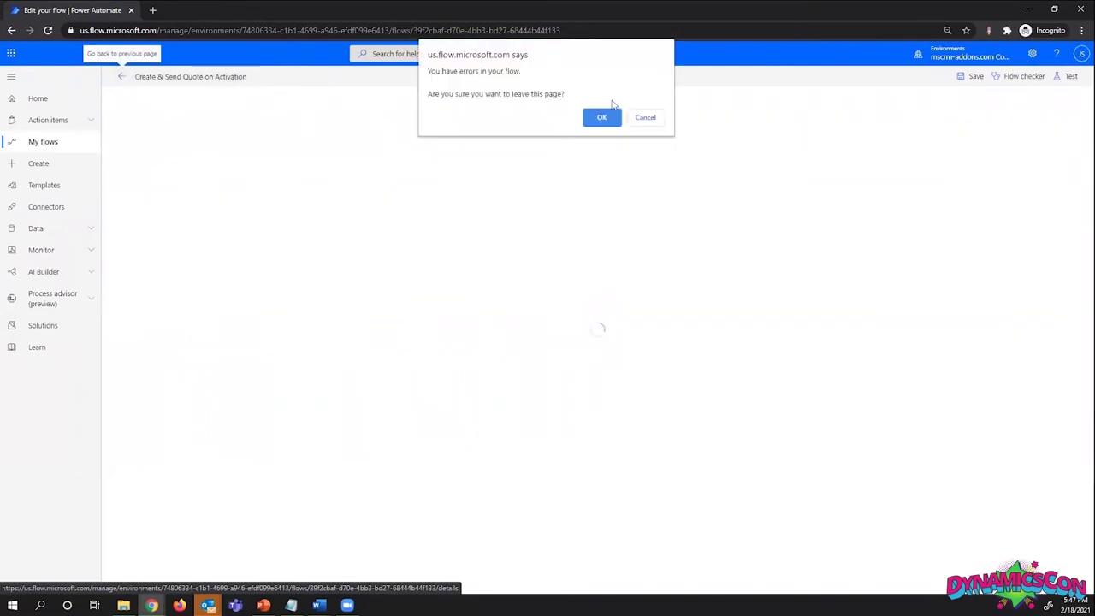
{"action": "left_click", "coordinate": [603, 117]}
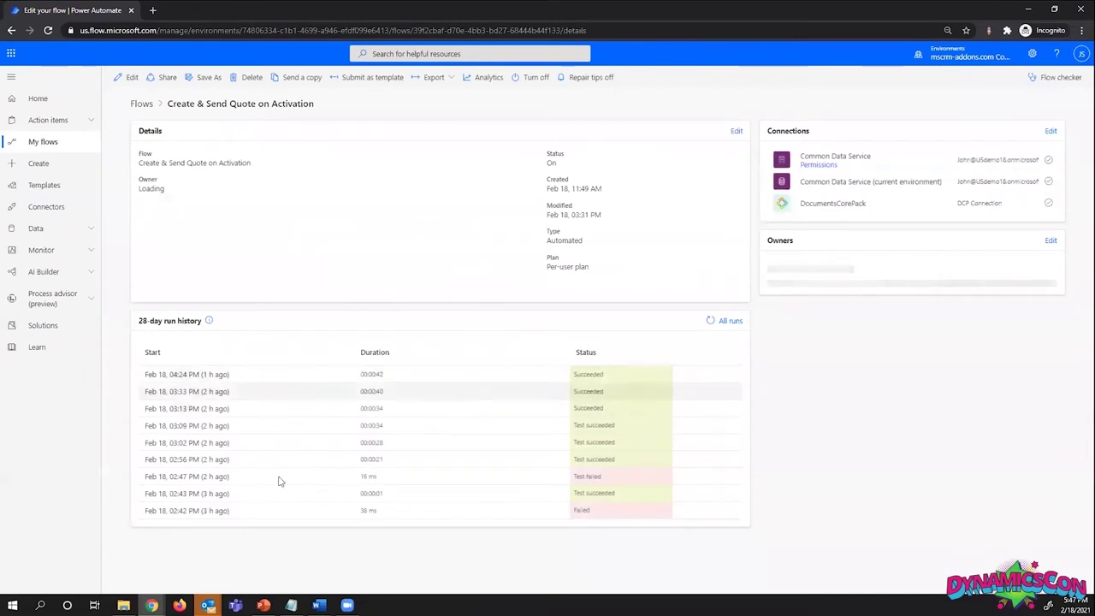
{"action": "left_click", "coordinate": [728, 320]}
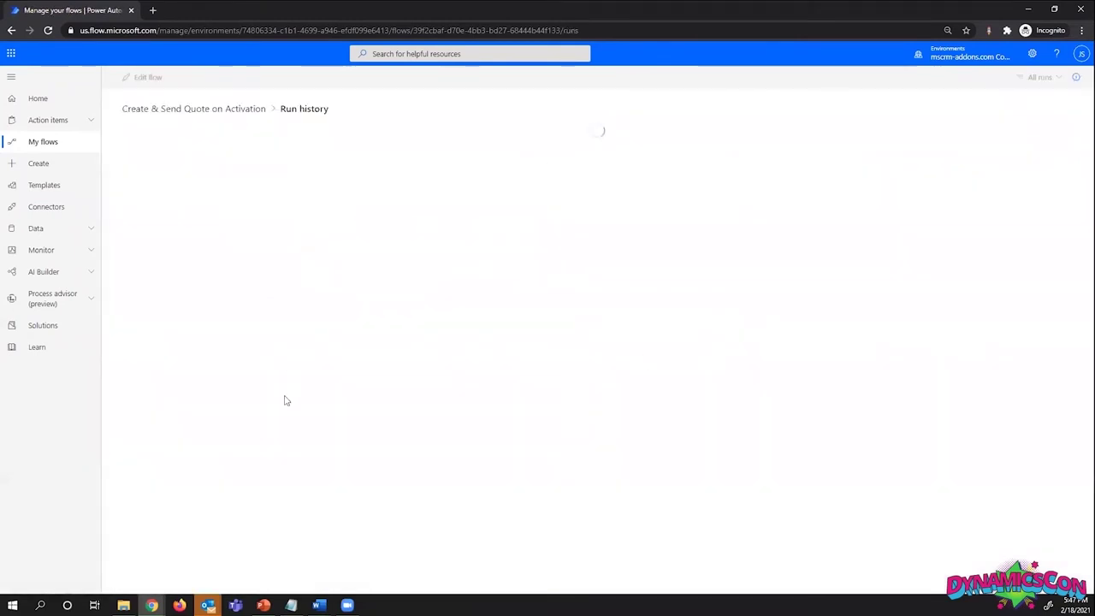
{"action": "mouse_move", "coordinate": [152, 605]}
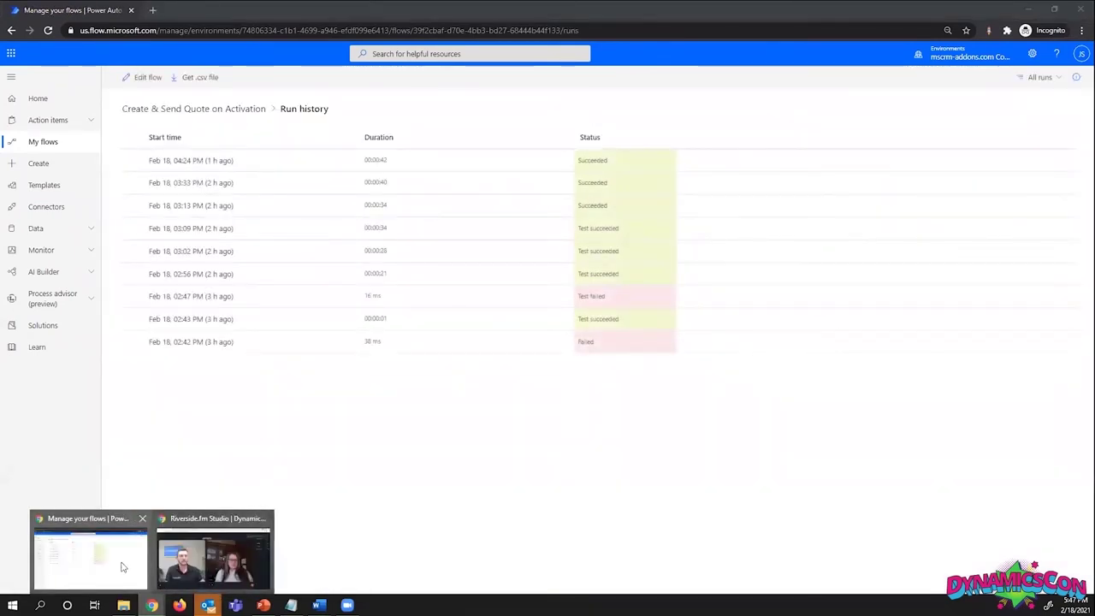
{"action": "left_click", "coordinate": [122, 566]}
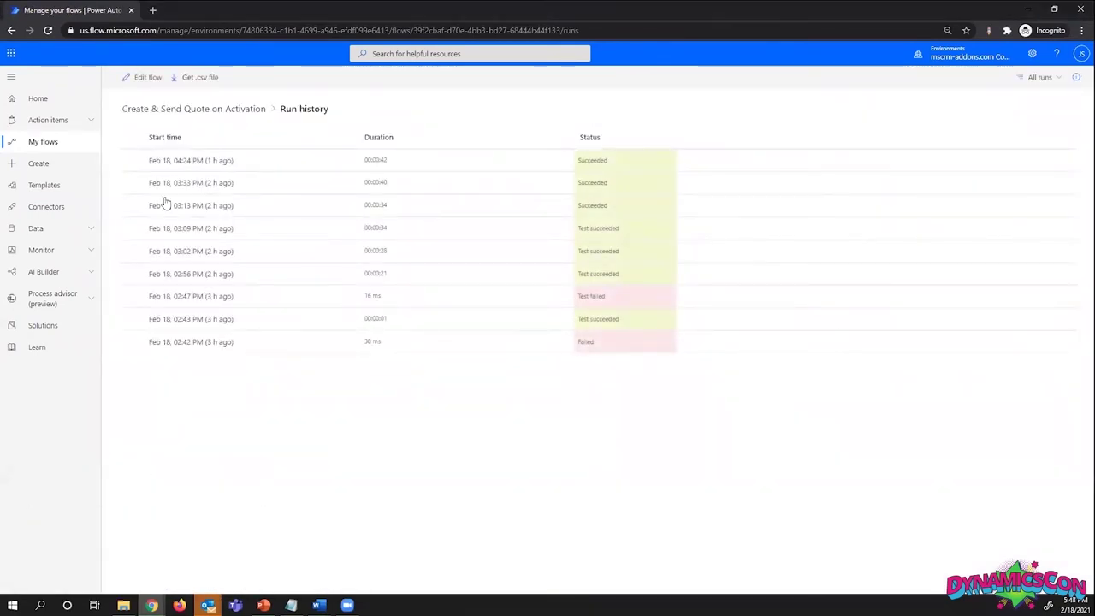
Open the usdemo18 Sales Hub in a new browser tab, then open and activate the Coho Winery quote from My Quotes
{"action": "left_click", "coordinate": [153, 10]}
{"action": "type", "text": "Usde"}
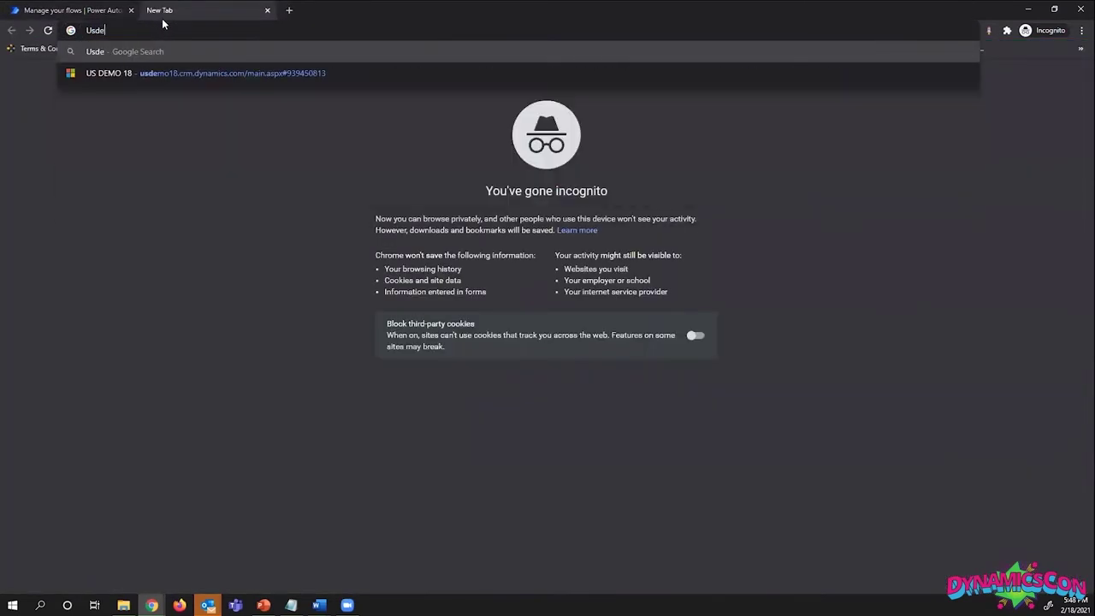
{"action": "key", "text": "Down"}
{"action": "key", "text": "Return"}
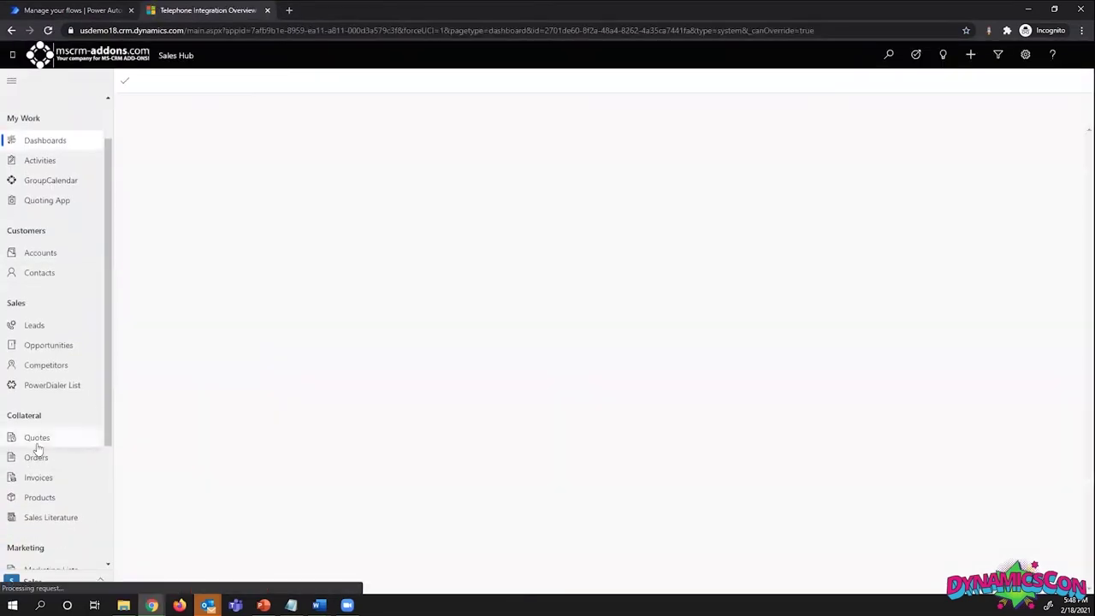
{"action": "left_click", "coordinate": [40, 439]}
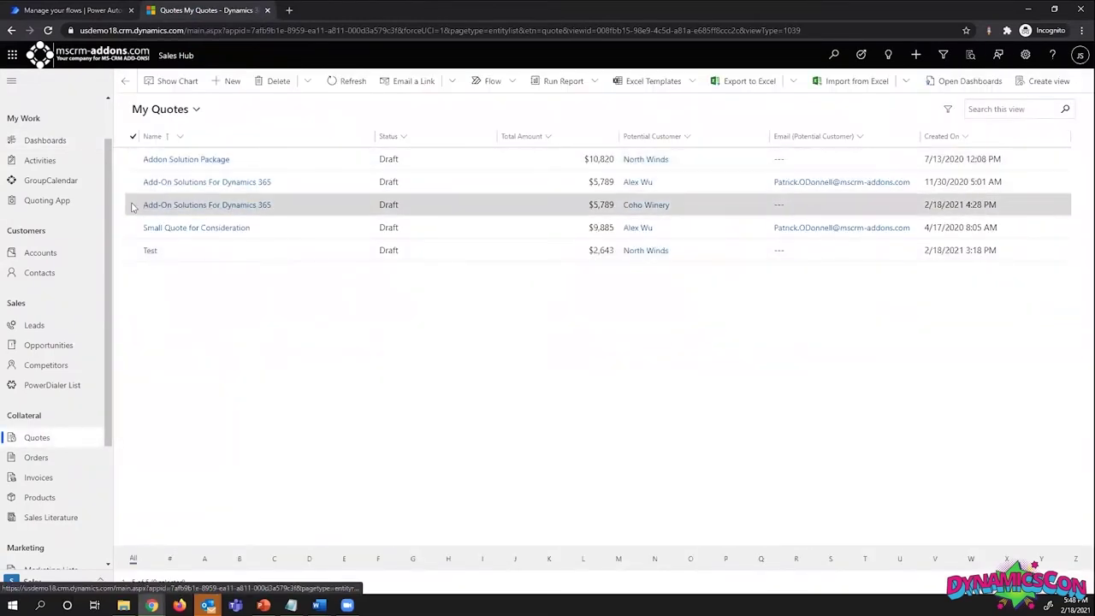
{"action": "left_click", "coordinate": [162, 205]}
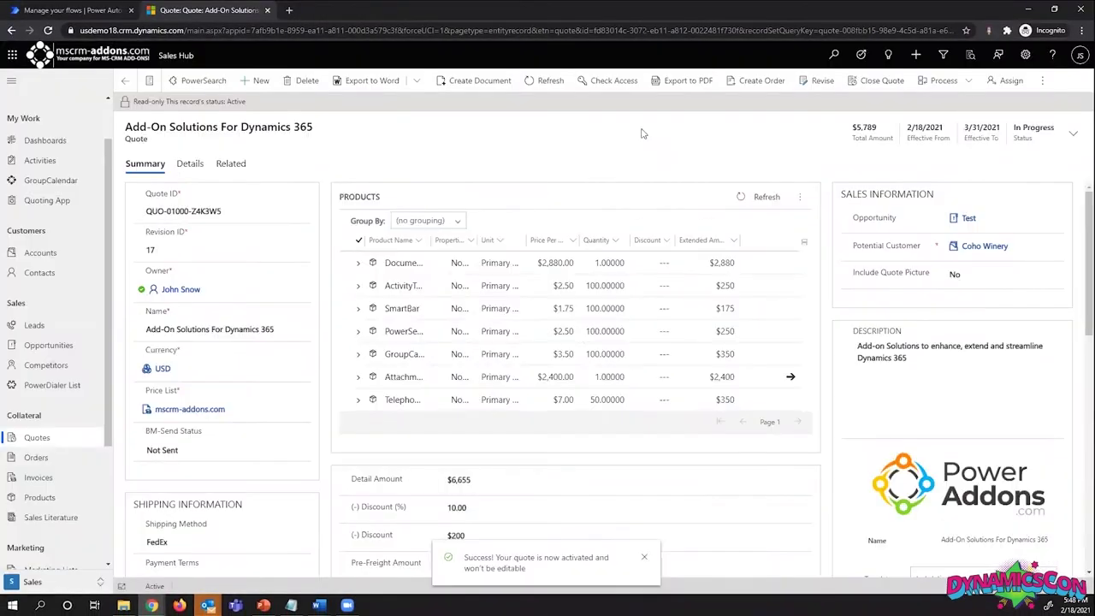
Return to Power Automate, refresh the flow's run history and open the newest run
{"action": "left_click", "coordinate": [94, 11]}
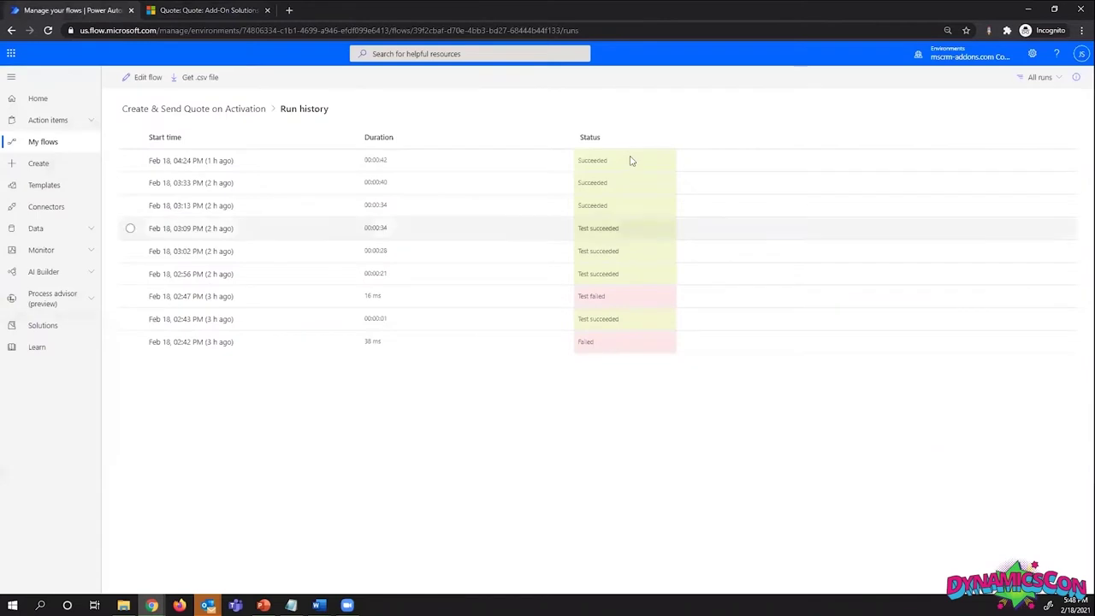
{"action": "left_click", "coordinate": [48, 32]}
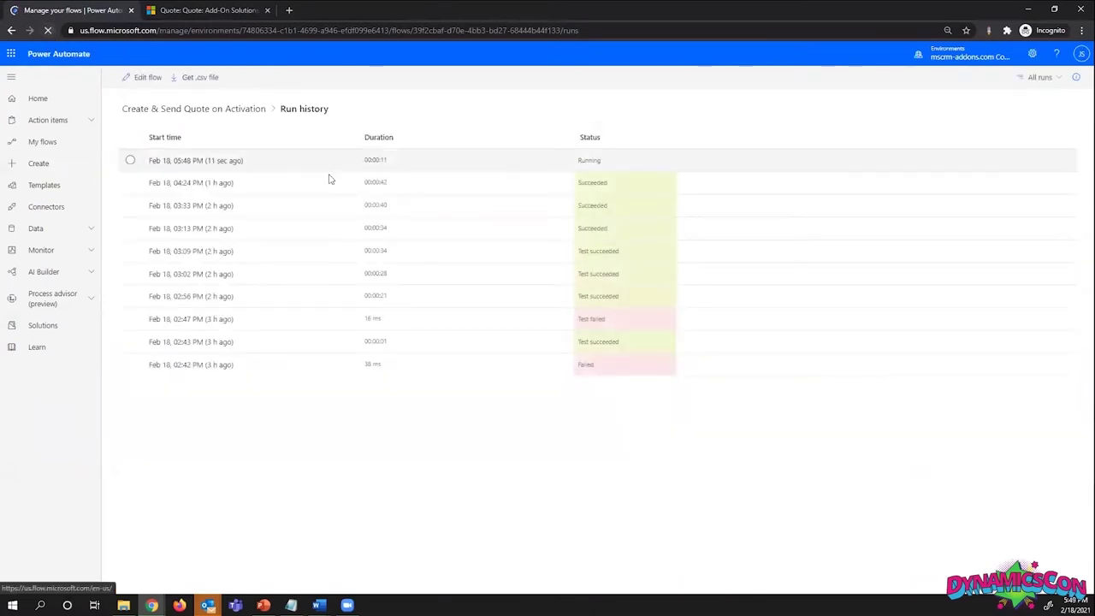
{"action": "left_click", "coordinate": [248, 162]}
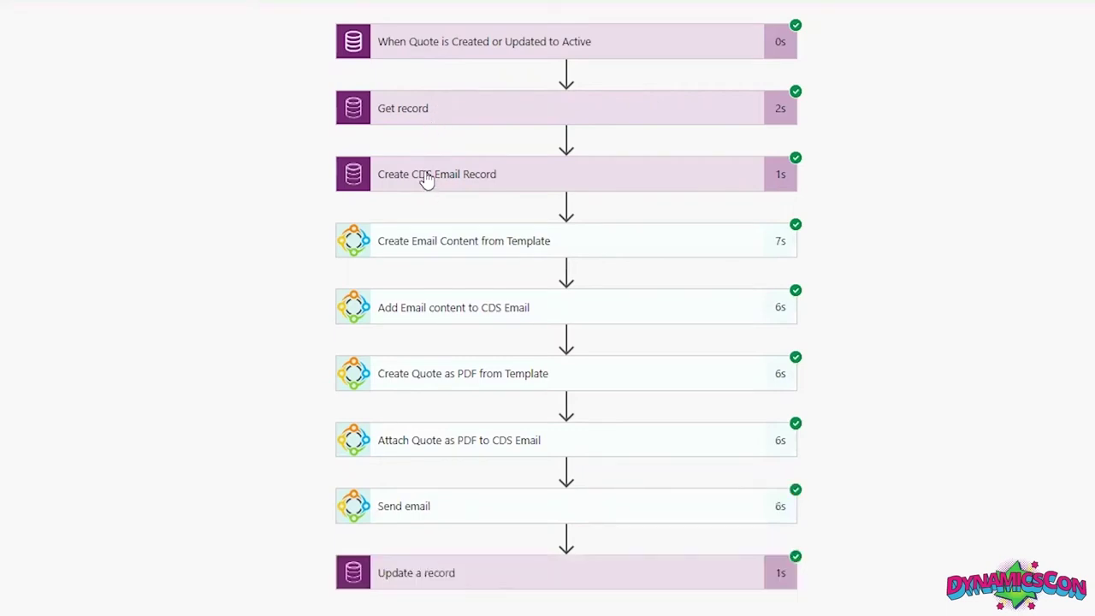
Examine the details of the run's Create Email Content from Template and Update a record actions
{"action": "left_click", "coordinate": [471, 189]}
{"action": "left_click", "coordinate": [472, 190]}
{"action": "left_click", "coordinate": [430, 252]}
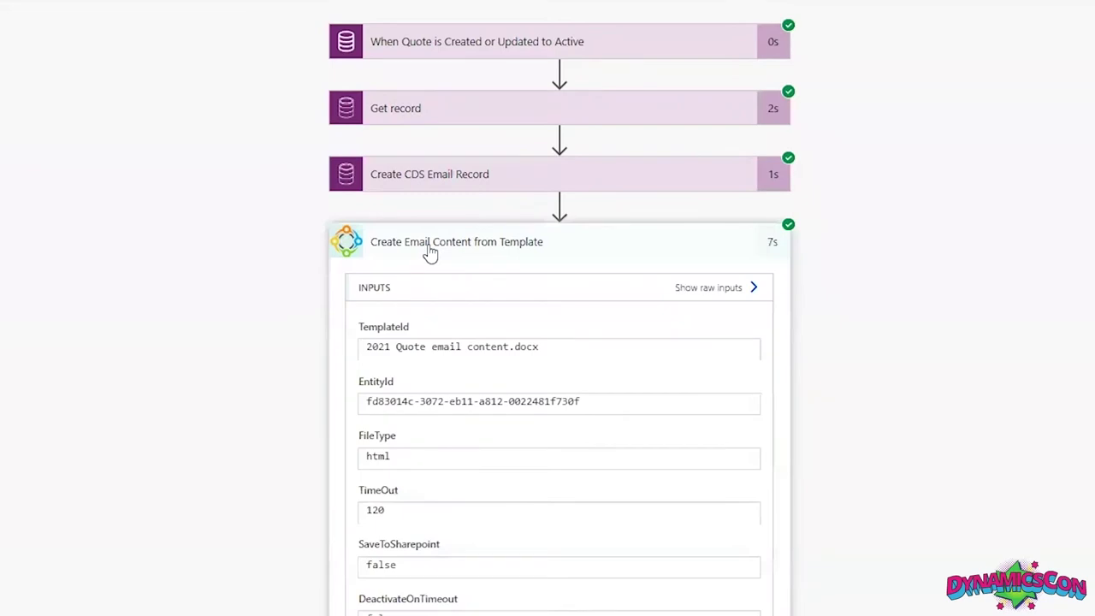
{"action": "left_click", "coordinate": [430, 252]}
{"action": "left_click", "coordinate": [428, 252]}
{"action": "left_click", "coordinate": [420, 261]}
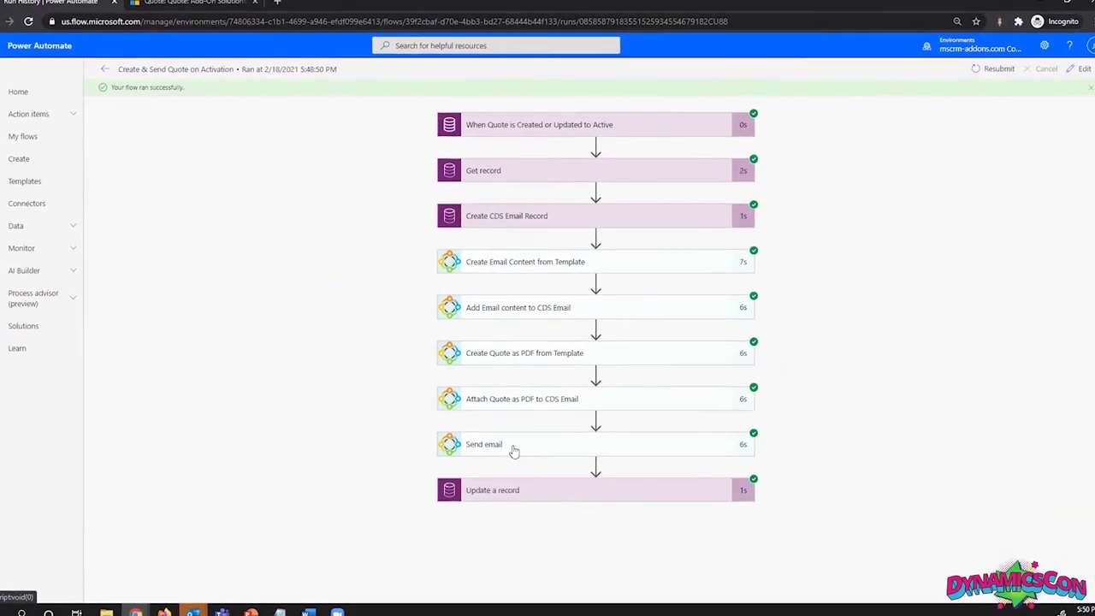
{"action": "left_click", "coordinate": [624, 485]}
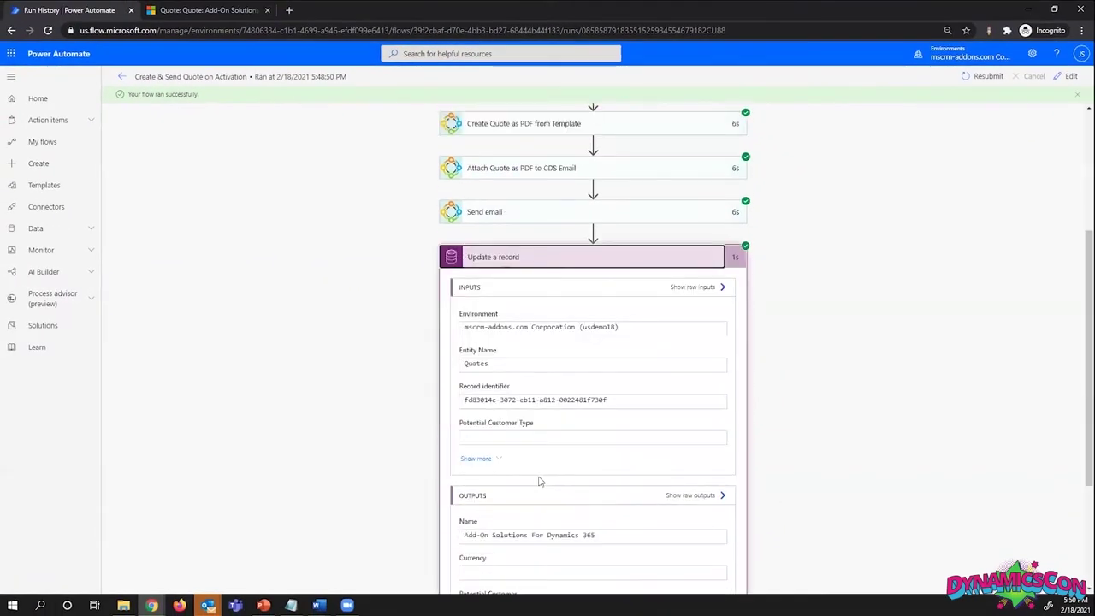
{"action": "scroll", "coordinate": [472, 390], "scroll_direction": "up", "scroll_amount": 3}
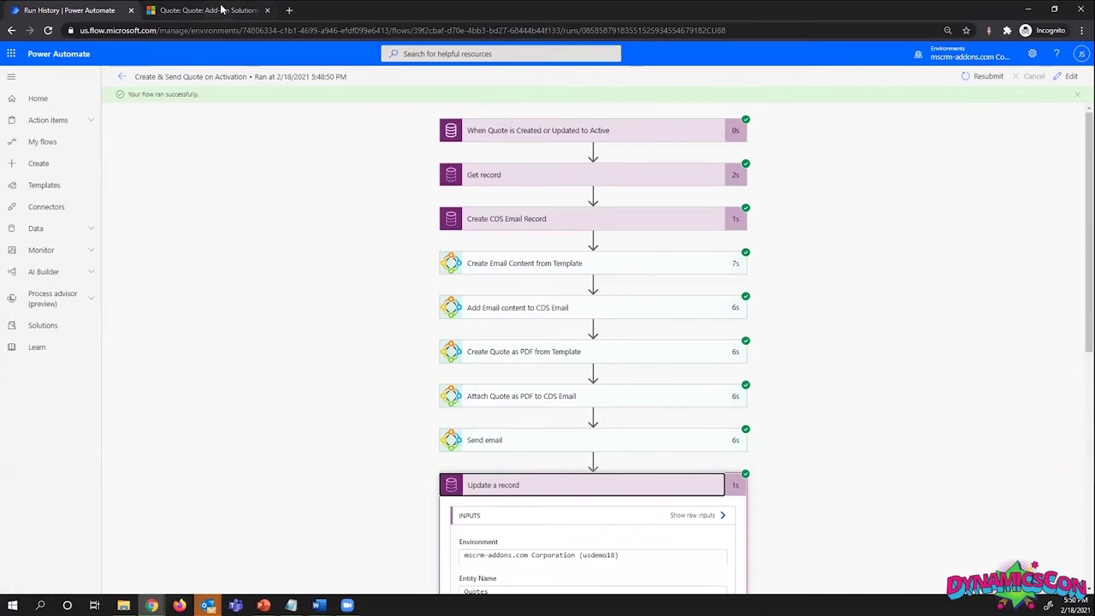
Reload the activated quote in Dynamics 365 and open the newest quote email from its timeline
{"action": "left_click", "coordinate": [222, 11]}
{"action": "left_click", "coordinate": [48, 31]}
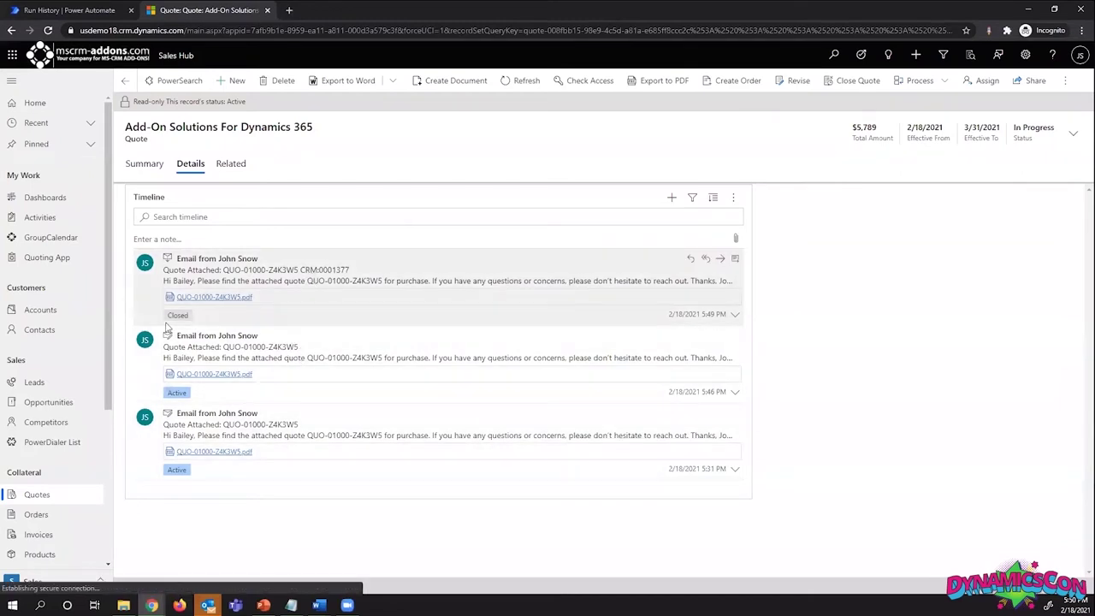
{"action": "left_click", "coordinate": [295, 275]}
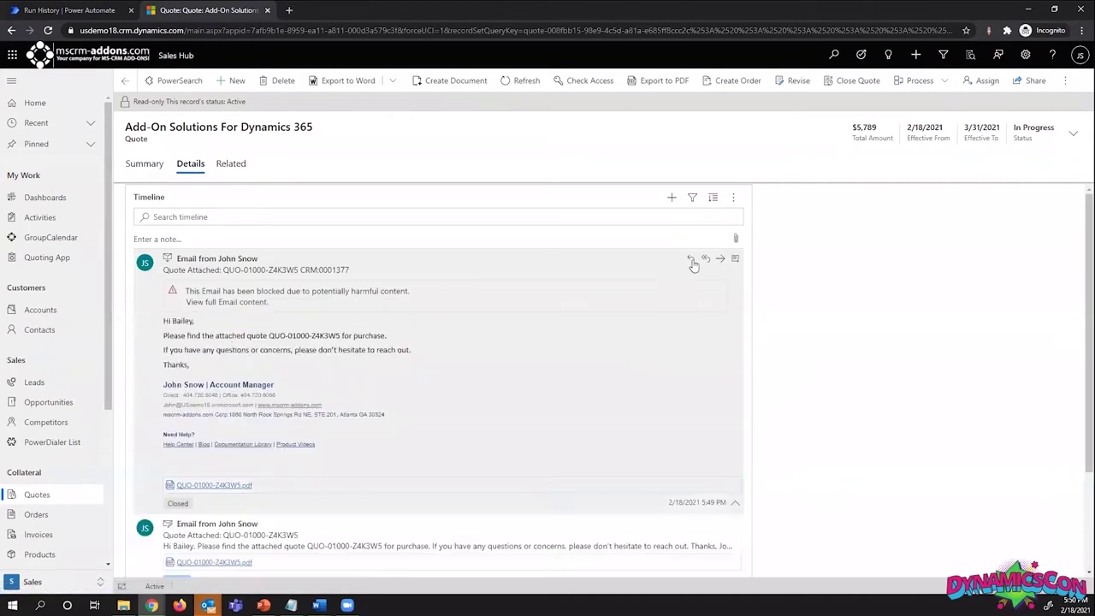
{"action": "left_click", "coordinate": [672, 294]}
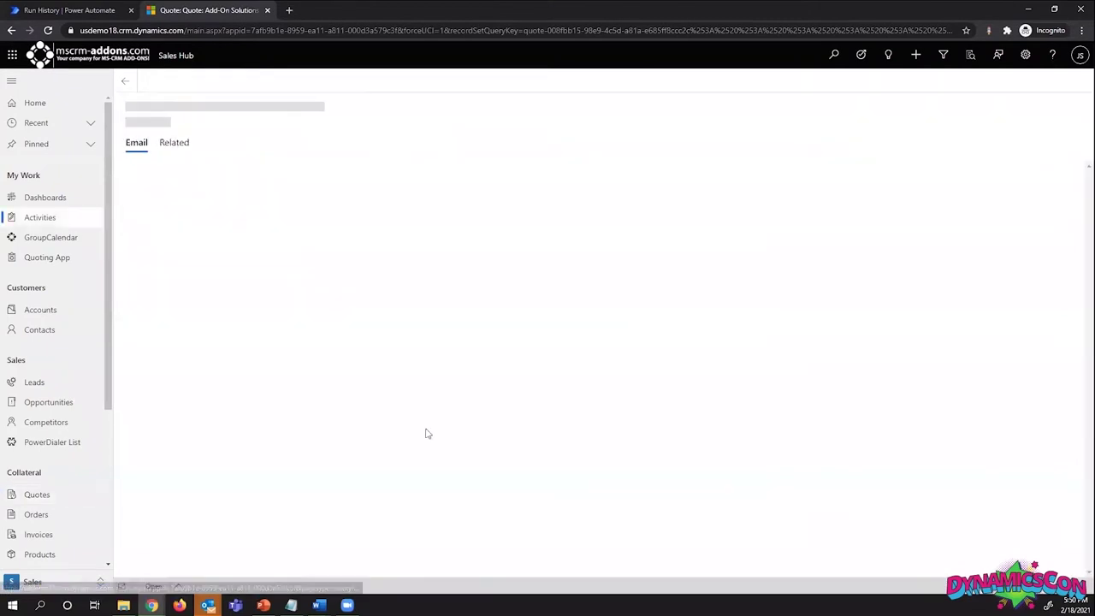
Switch to Outlook and open the PDF attached to the received quote email
{"action": "mouse_move", "coordinate": [208, 603]}
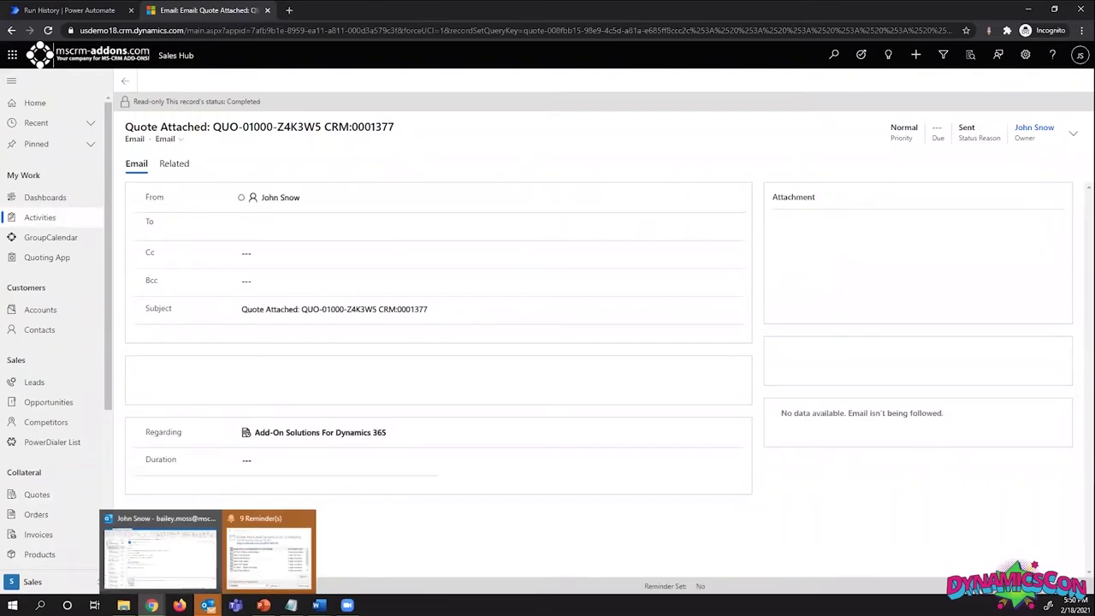
{"action": "left_click", "coordinate": [167, 572]}
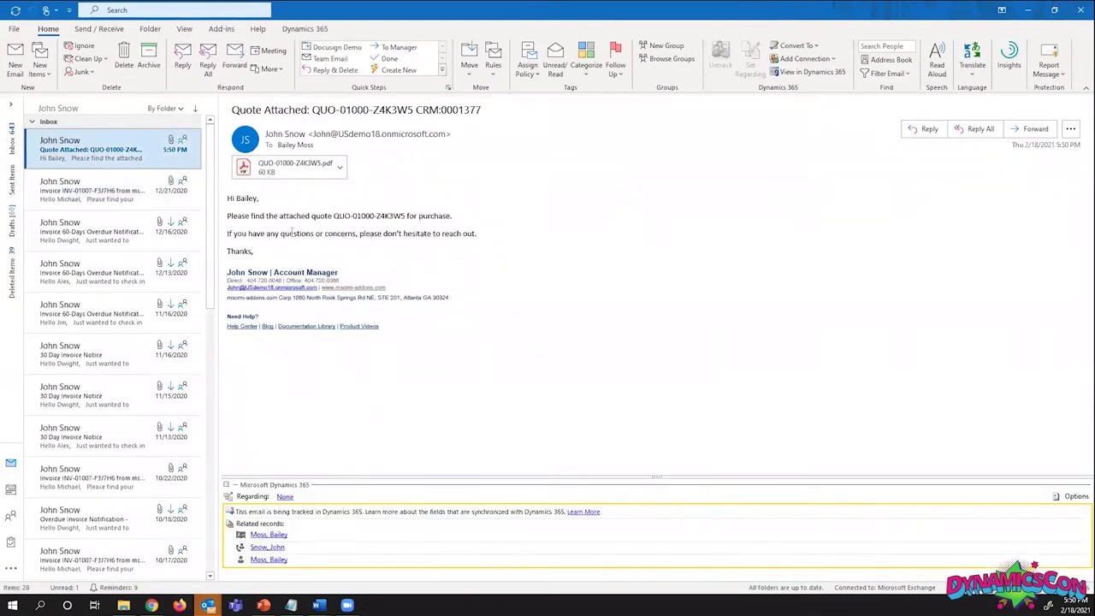
{"action": "left_click_drag", "start_coordinate": [269, 249], "coordinate": [296, 171]}
{"action": "left_click", "coordinate": [297, 168]}
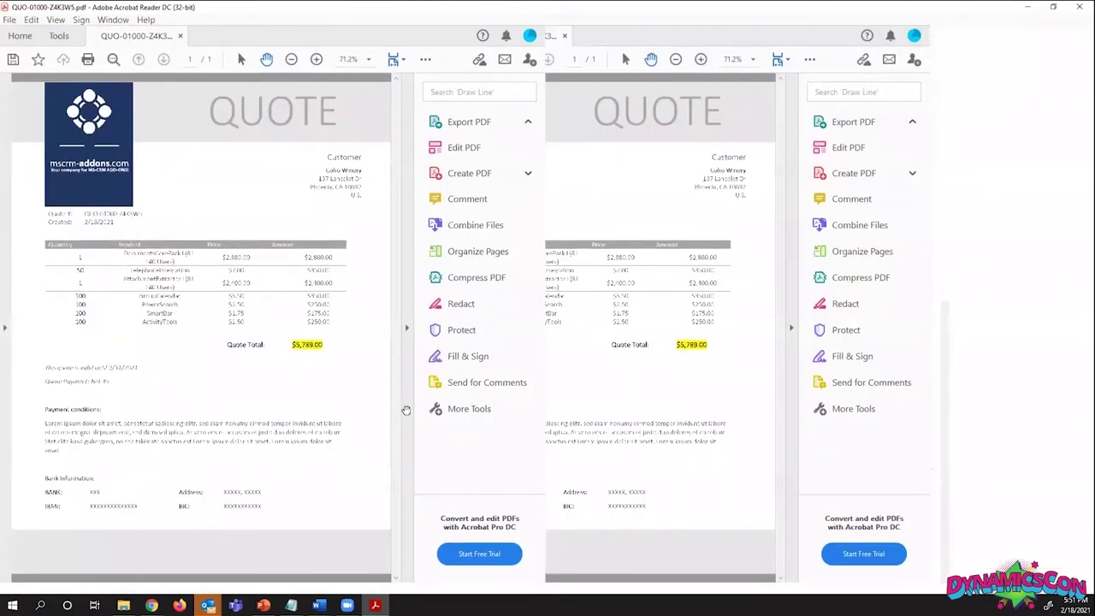
Read through the quote PDF at 125% zoom, then return to the email record in Dynamics 365
{"action": "scroll", "coordinate": [563, 408], "scroll_direction": "down", "scroll_amount": 10}
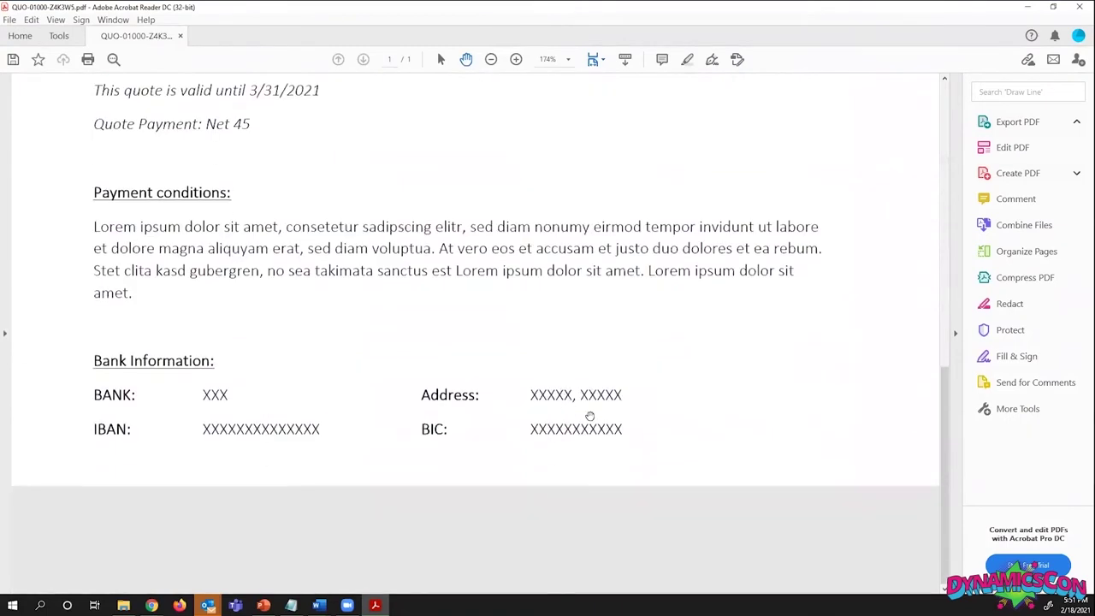
{"action": "scroll", "coordinate": [567, 414], "scroll_direction": "up", "scroll_amount": 10}
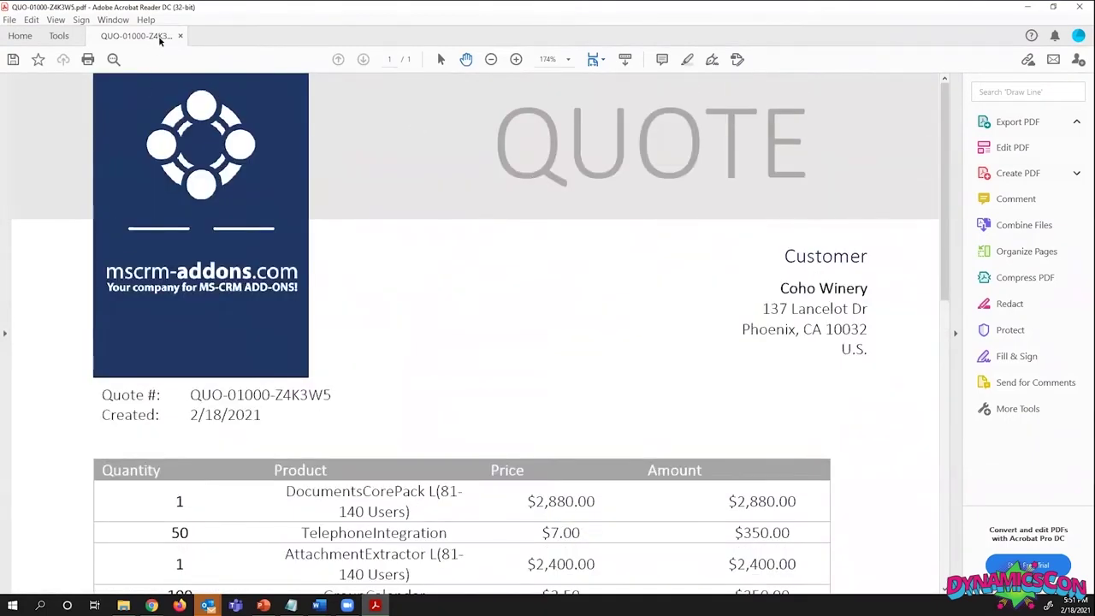
{"action": "scroll", "coordinate": [332, 281], "scroll_direction": "down", "scroll_amount": 3}
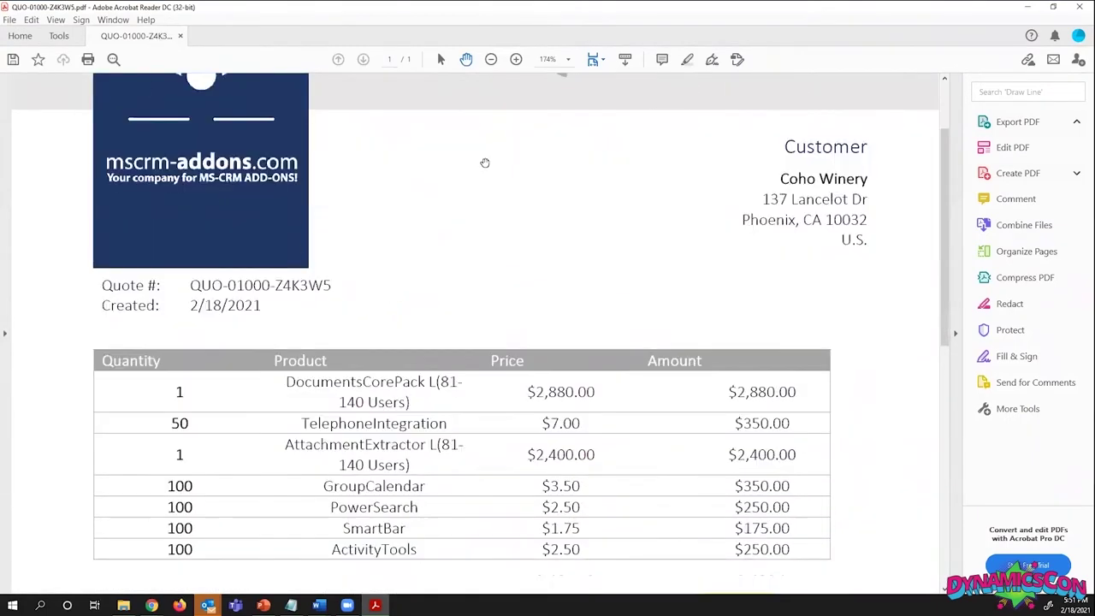
{"action": "left_click", "coordinate": [490, 59]}
{"action": "left_click", "coordinate": [490, 59]}
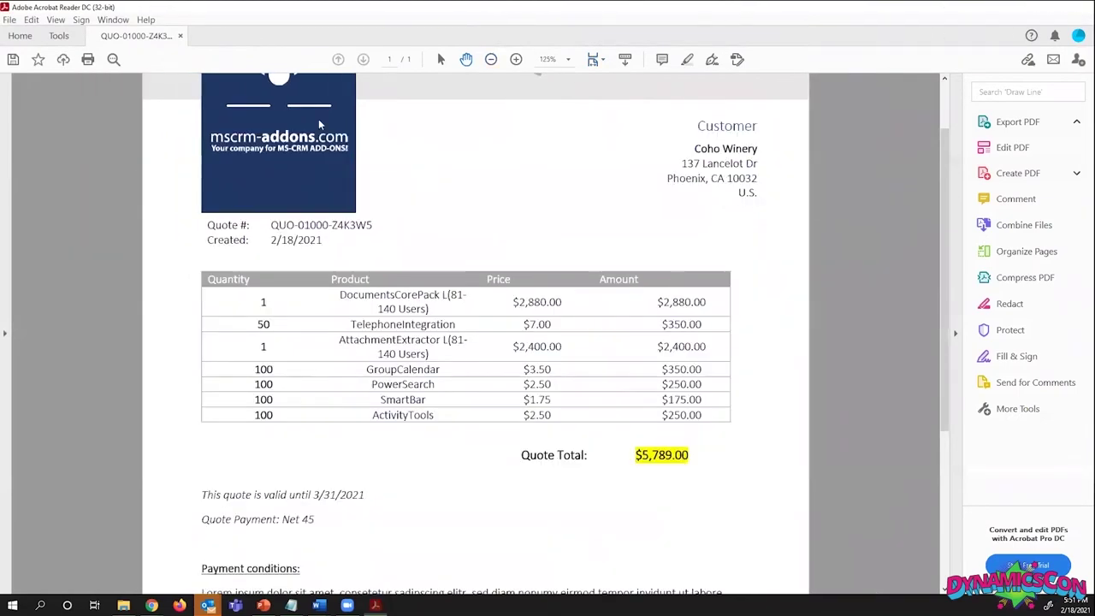
{"action": "key", "text": "alt+Tab"}
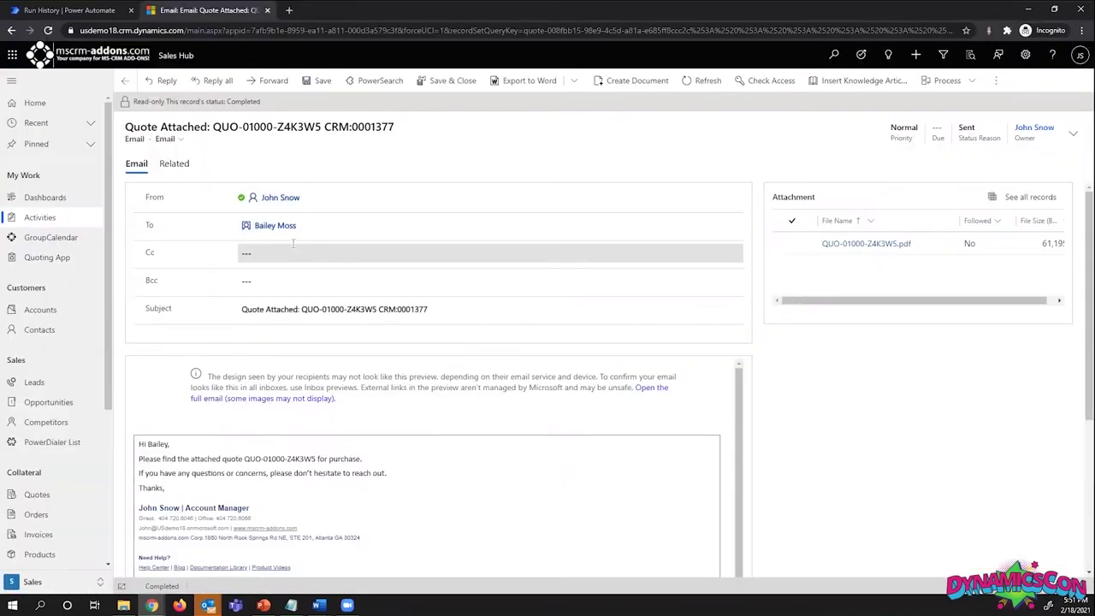
Switch back to Power Automate, leave the run details and reopen the Create & Send Quote on Activation flow for editing
{"action": "left_click", "coordinate": [65, 12]}
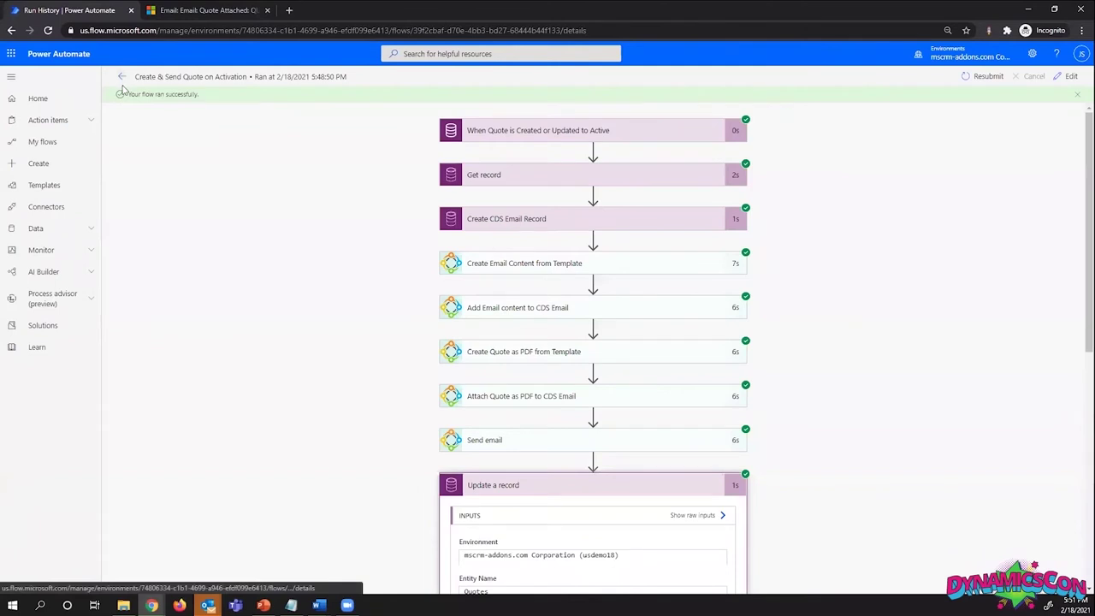
{"action": "left_click", "coordinate": [123, 77]}
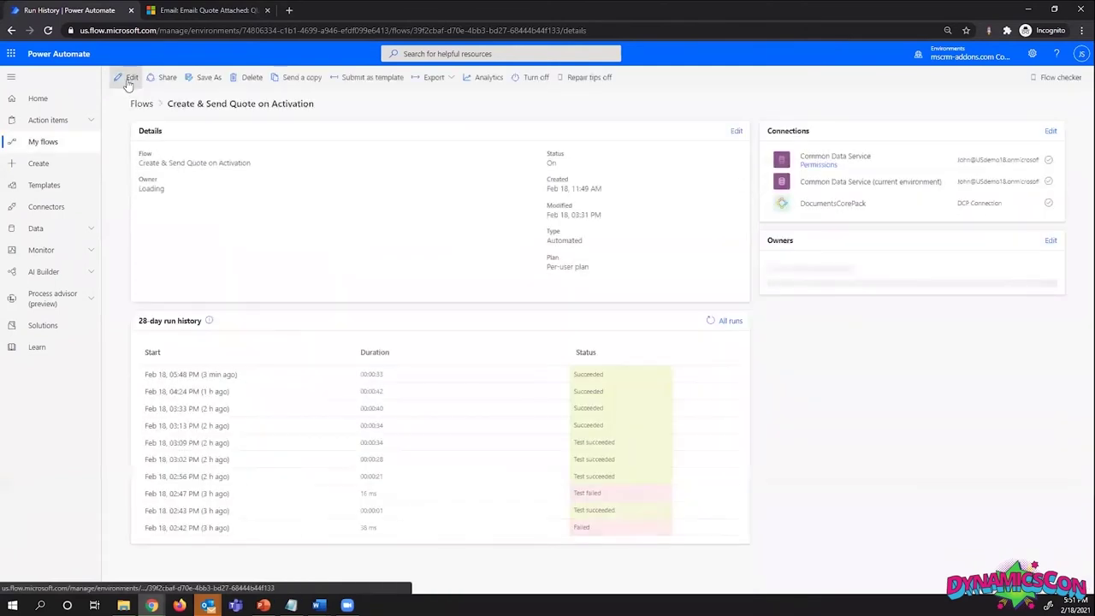
{"action": "left_click", "coordinate": [128, 79]}
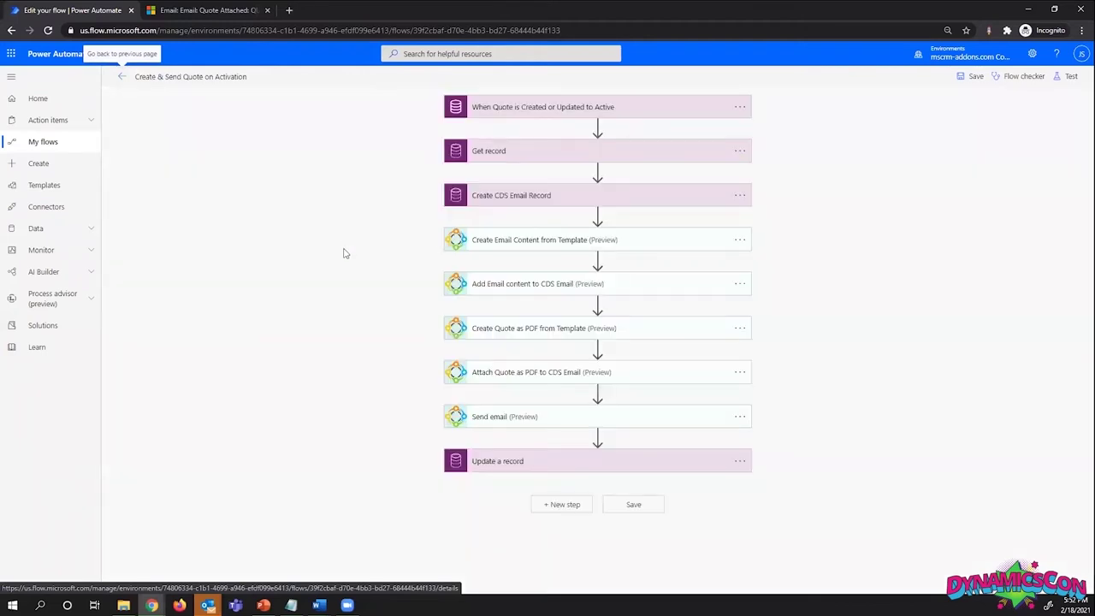
Examine the settings of the email content, add content to CDS email and quote PDF creation actions, then leave the editor
{"action": "left_click", "coordinate": [559, 241]}
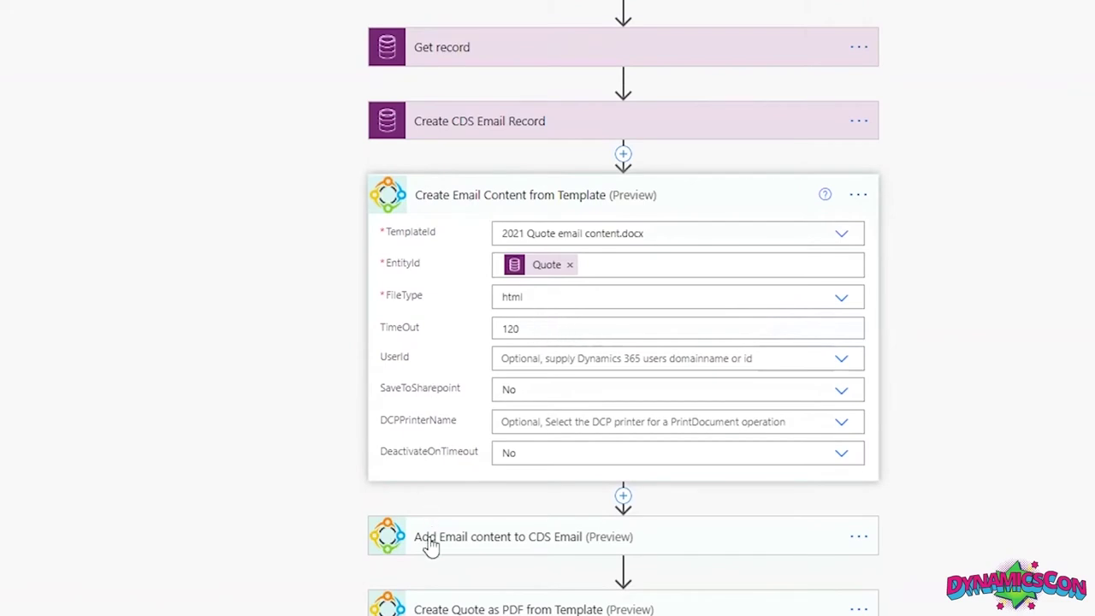
{"action": "left_click", "coordinate": [630, 535]}
{"action": "scroll", "coordinate": [628, 529], "scroll_direction": "down", "scroll_amount": 2}
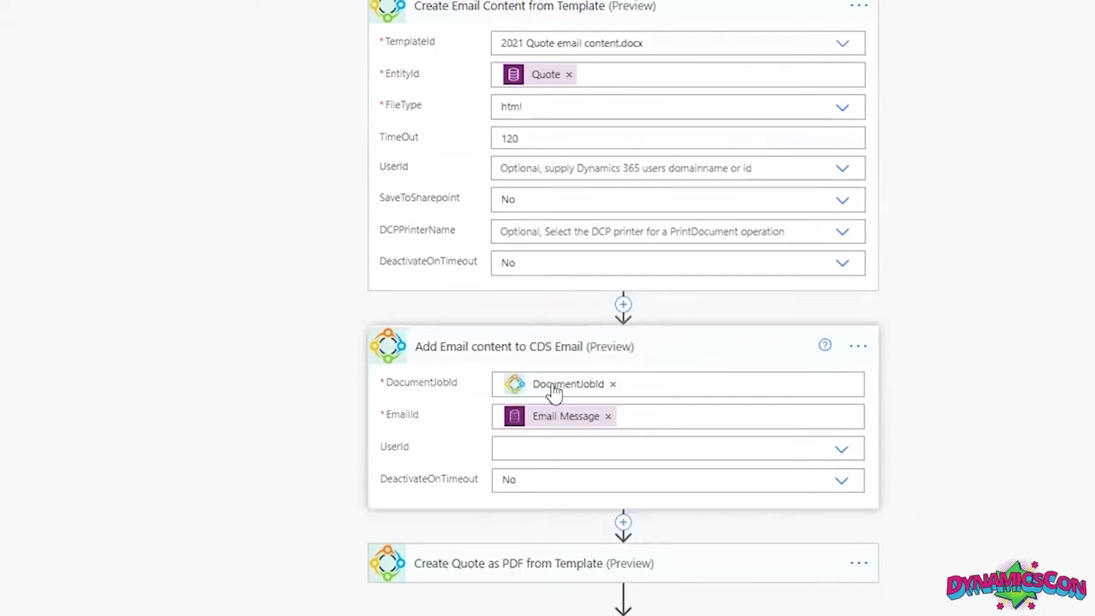
{"action": "scroll", "coordinate": [616, 538], "scroll_direction": "down", "scroll_amount": 2}
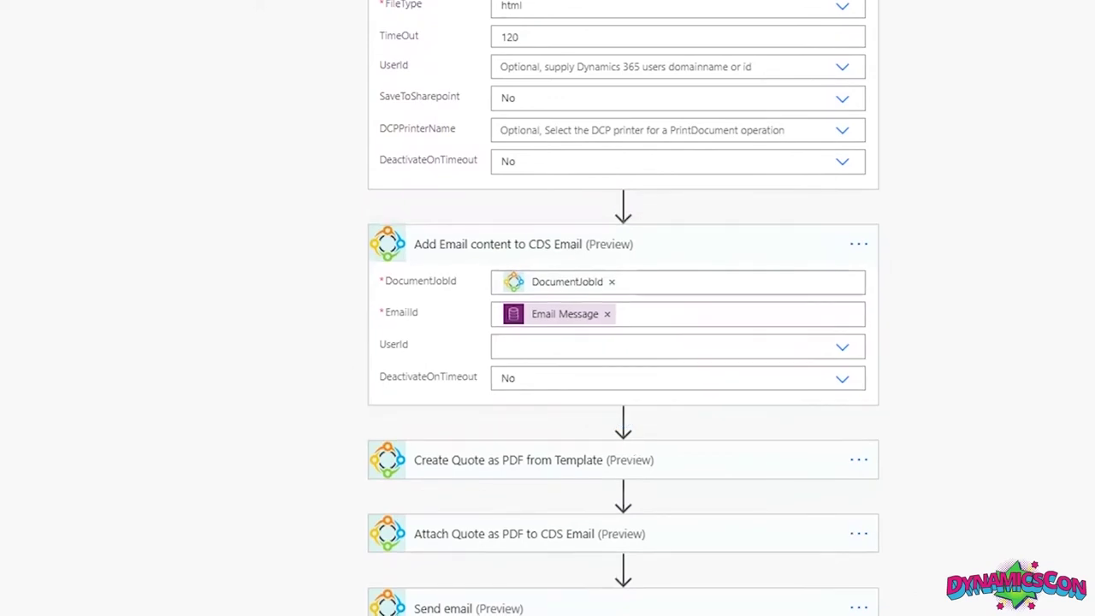
{"action": "left_click", "coordinate": [584, 461]}
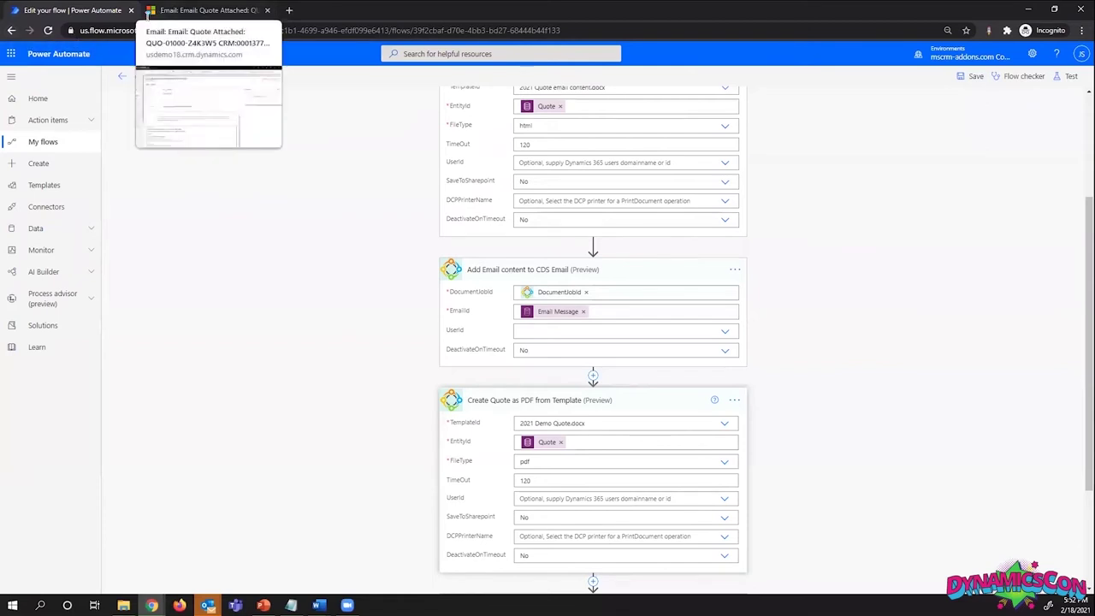
{"action": "left_click", "coordinate": [11, 30]}
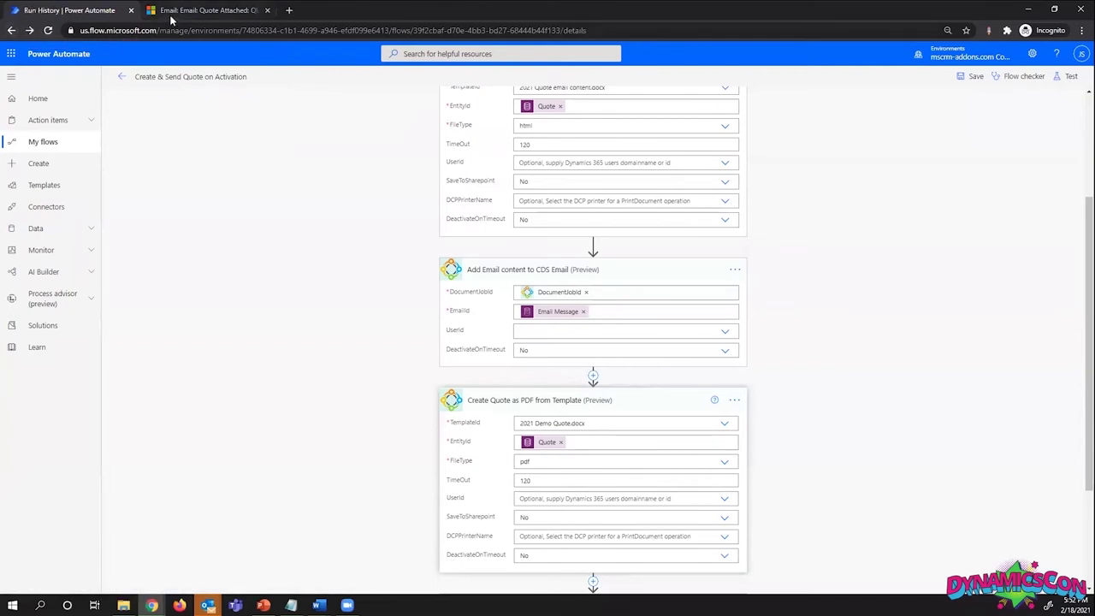
Return to the sent quote email record in Dynamics 365, and switch from there to PowerPoint
{"action": "left_click", "coordinate": [169, 15]}
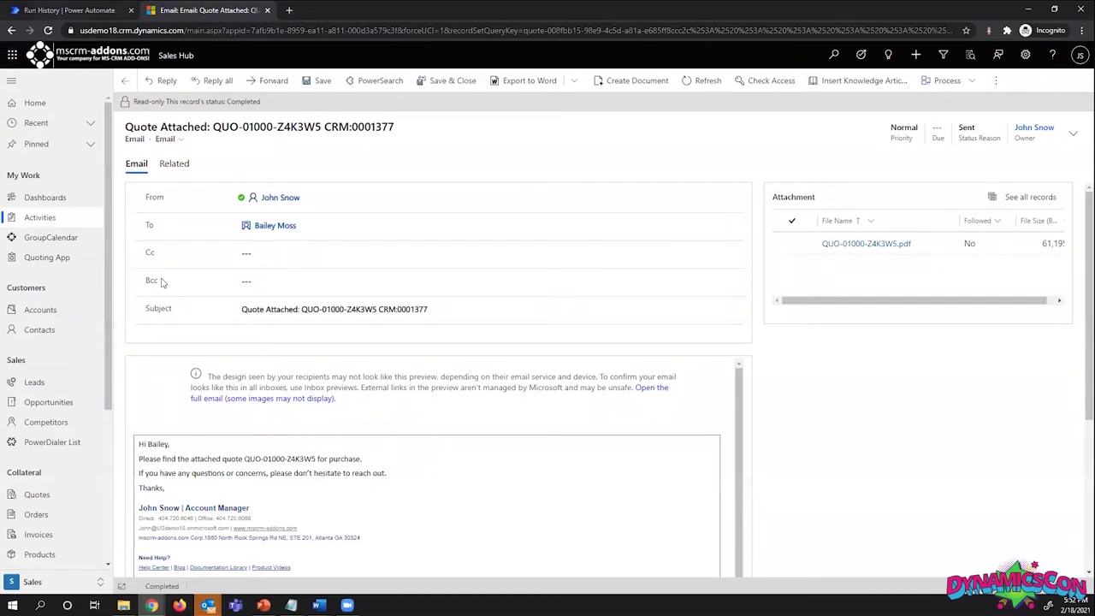
{"action": "left_click", "coordinate": [263, 605]}
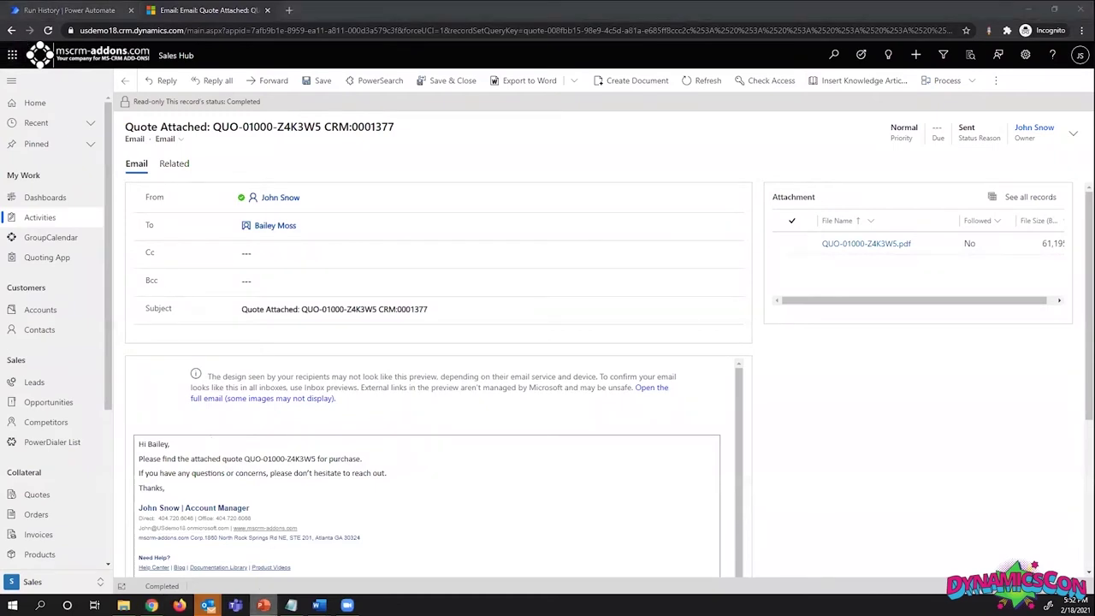
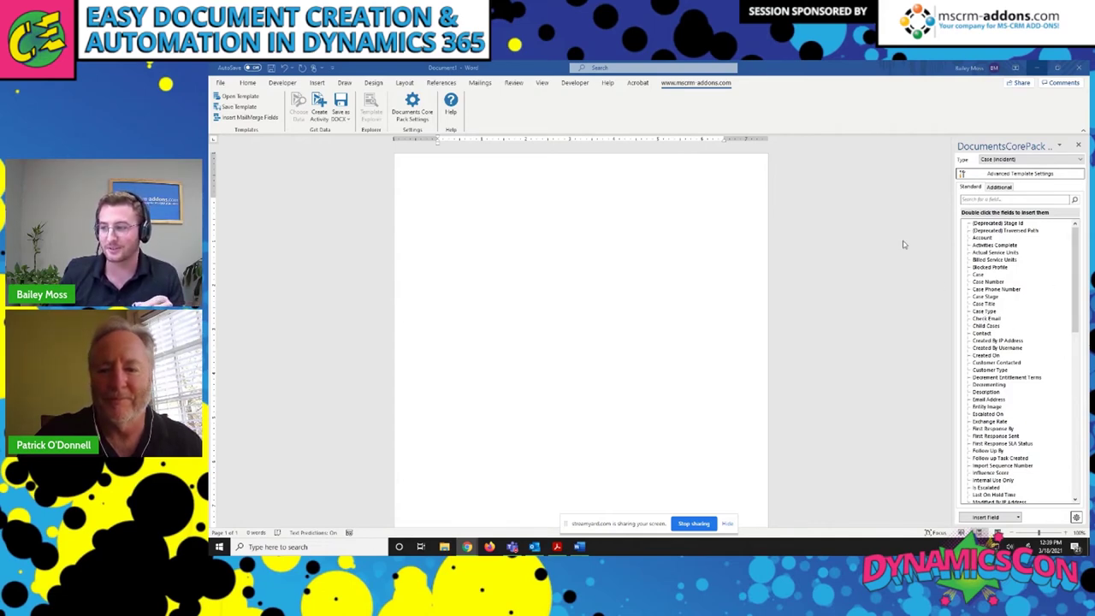
Insert the Case Title field at the start of the blank Word document and begin a new line below it
{"action": "left_click", "coordinate": [681, 234]}
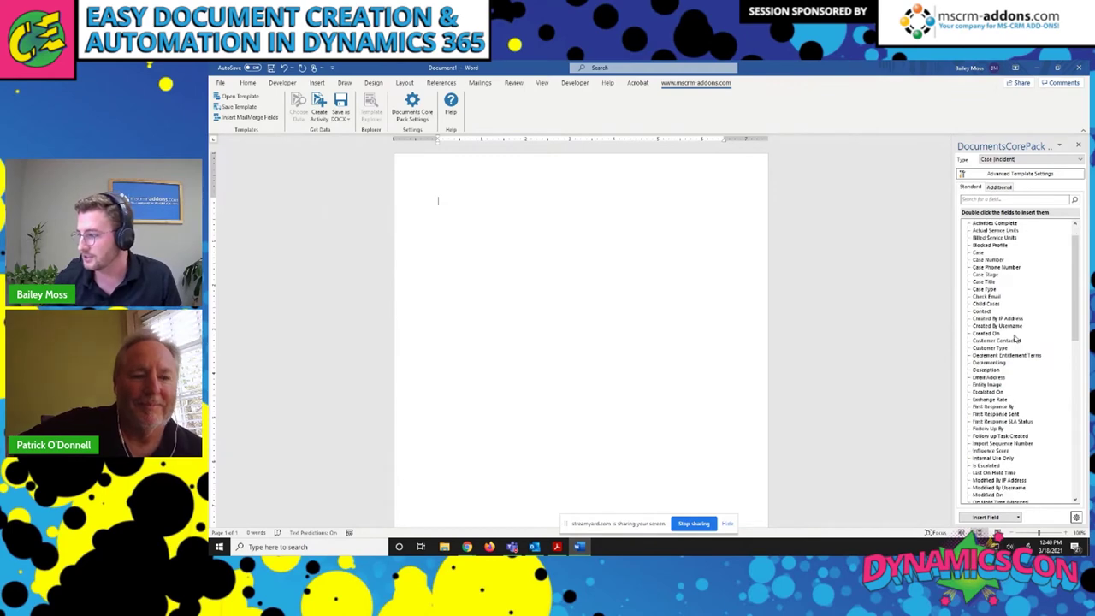
{"action": "double_click", "coordinate": [985, 305]}
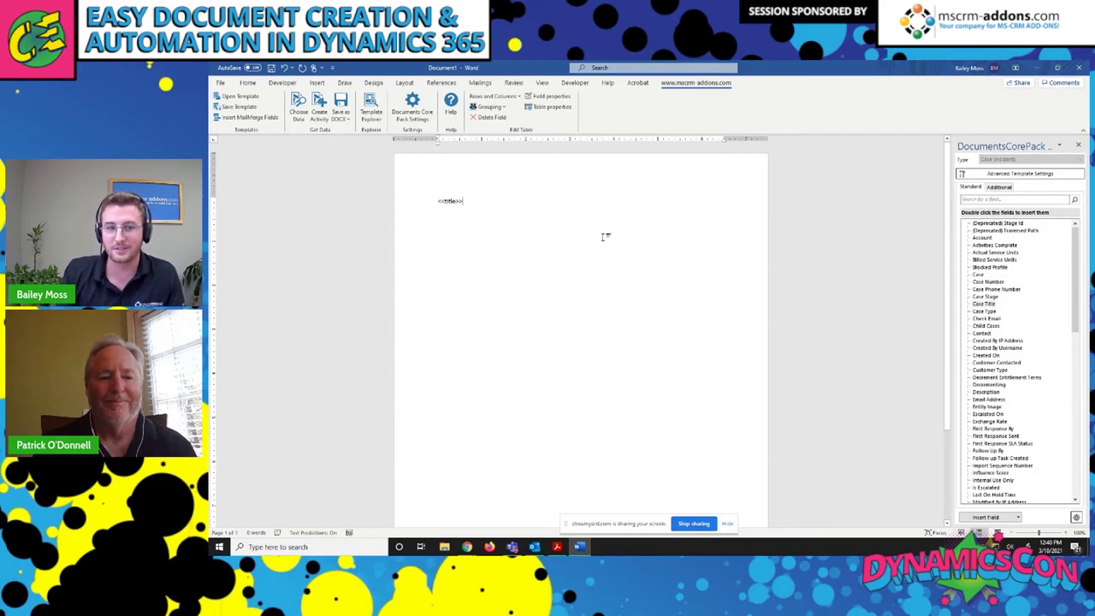
{"action": "key", "text": "Return"}
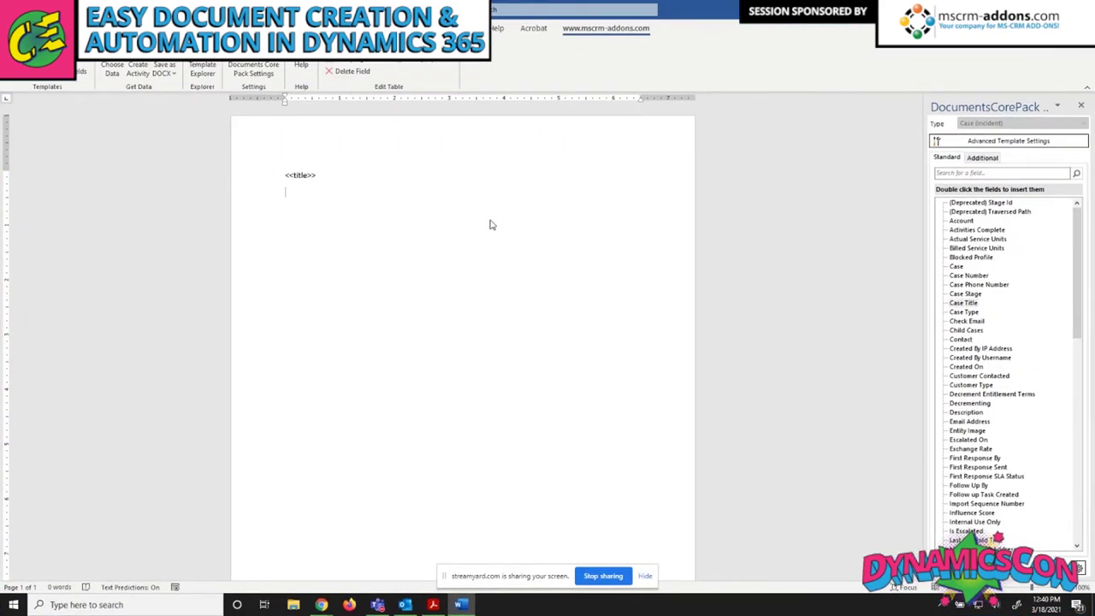
{"action": "scroll", "coordinate": [1076, 321], "scroll_direction": "down", "scroll_amount": 1}
{"action": "scroll", "coordinate": [1076, 320], "scroll_direction": "up", "scroll_amount": 1}
{"action": "right_click", "coordinate": [997, 536]}
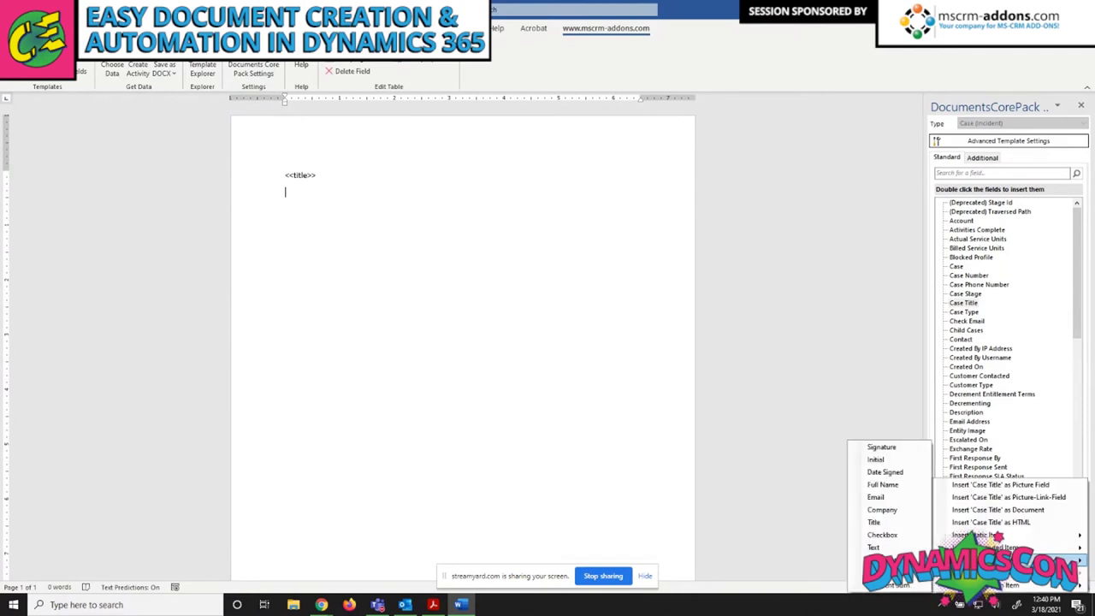
{"action": "mouse_move", "coordinate": [1009, 548]}
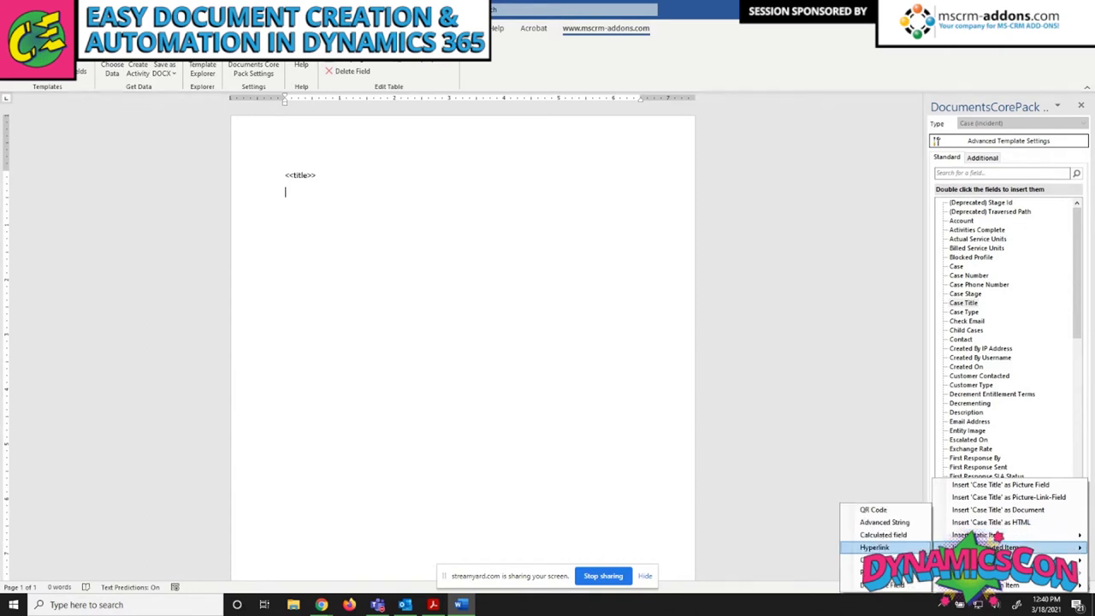
{"action": "left_click", "coordinate": [875, 548]}
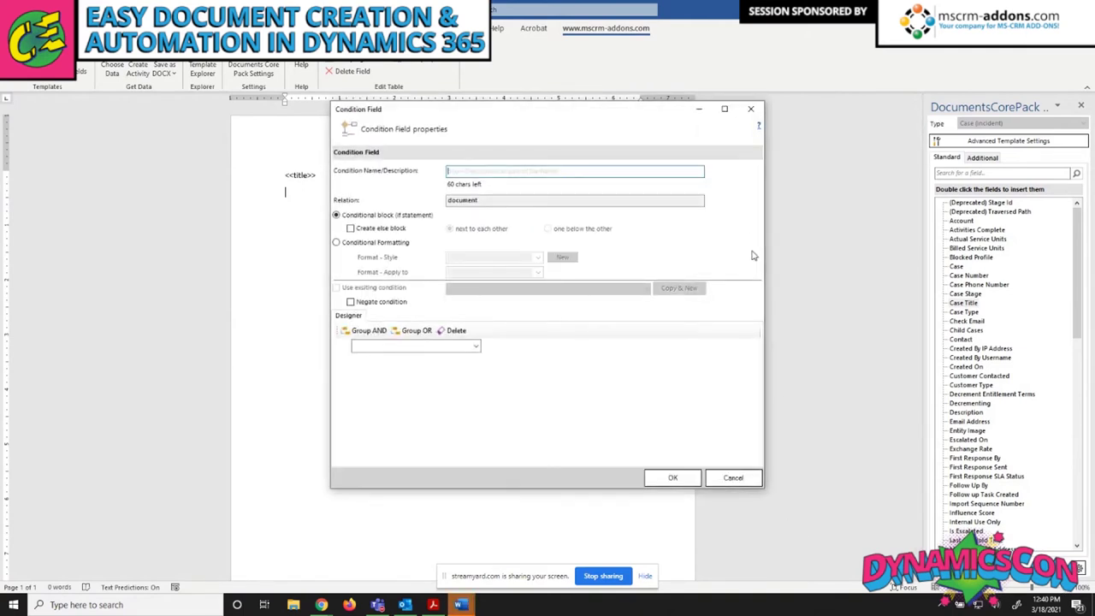
{"action": "key", "text": "Escape"}
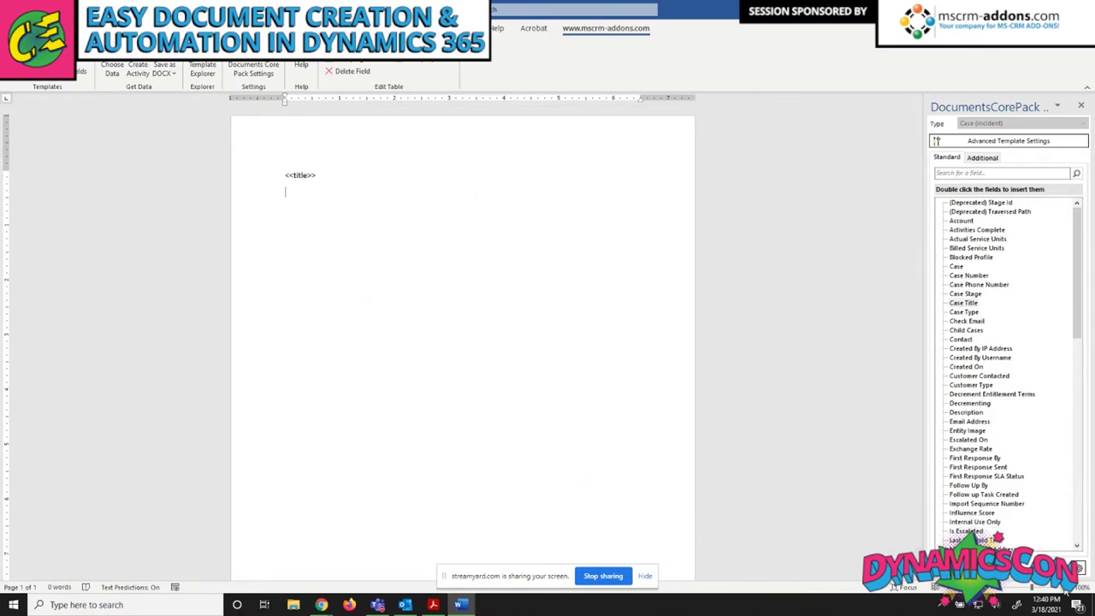
Start a condition field below the title field, name it Case Type and enable its else block
{"action": "scroll", "coordinate": [1064, 590], "scroll_direction": "up", "scroll_amount": 3}
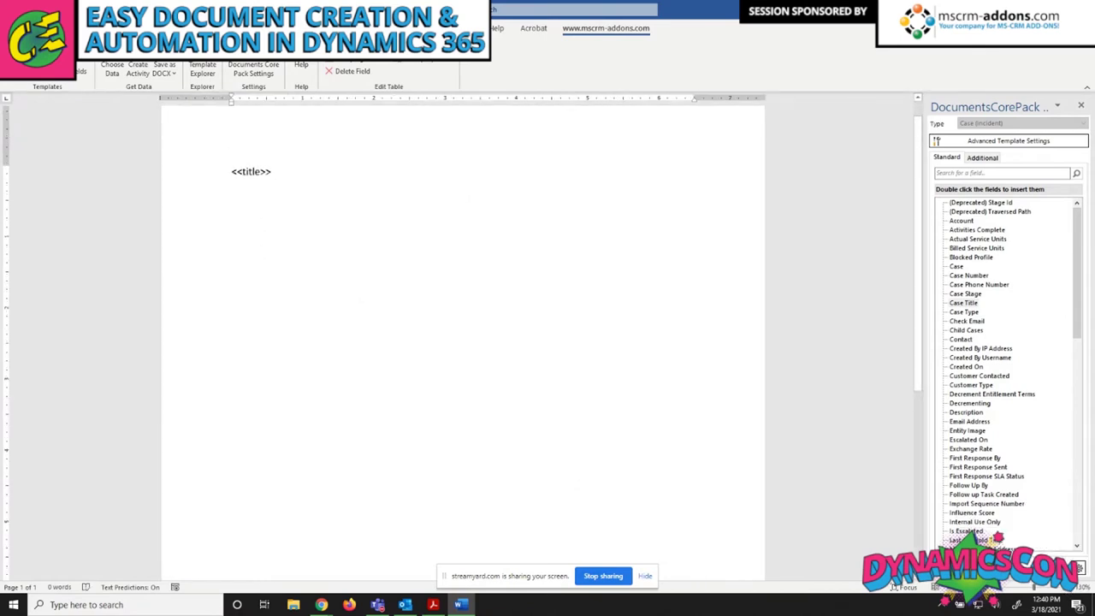
{"action": "right_click", "coordinate": [937, 539]}
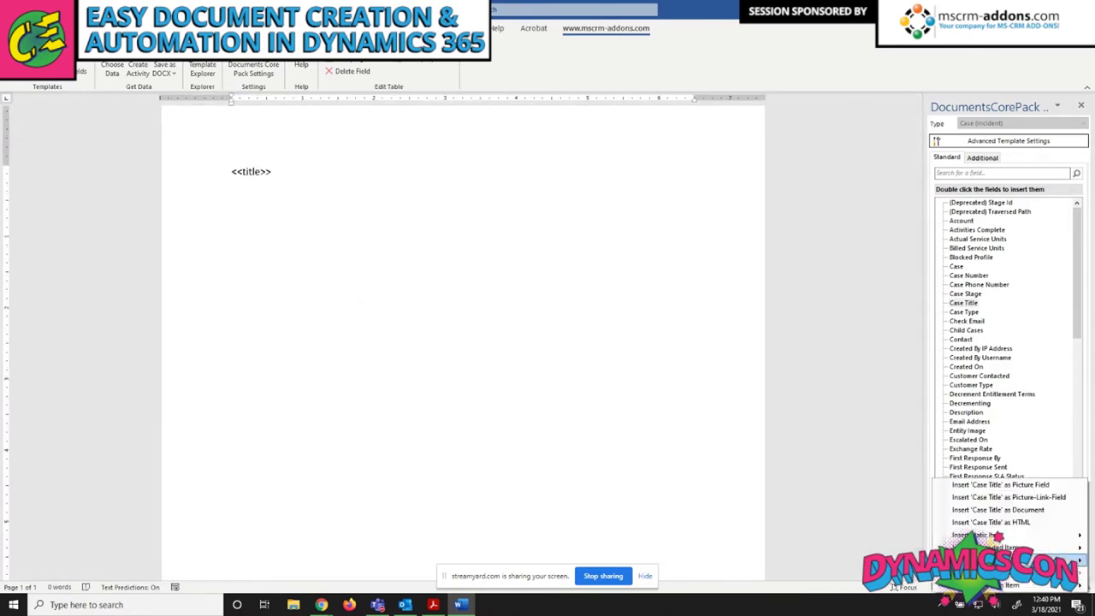
{"action": "mouse_move", "coordinate": [984, 547]}
{"action": "left_click", "coordinate": [881, 555]}
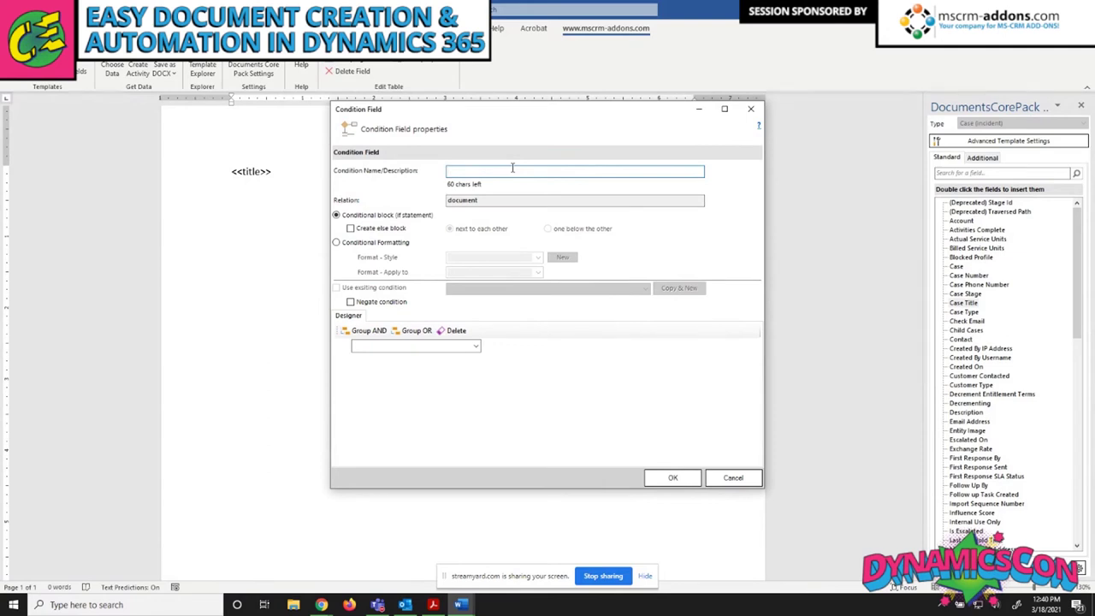
{"action": "type", "text": "Case Type"}
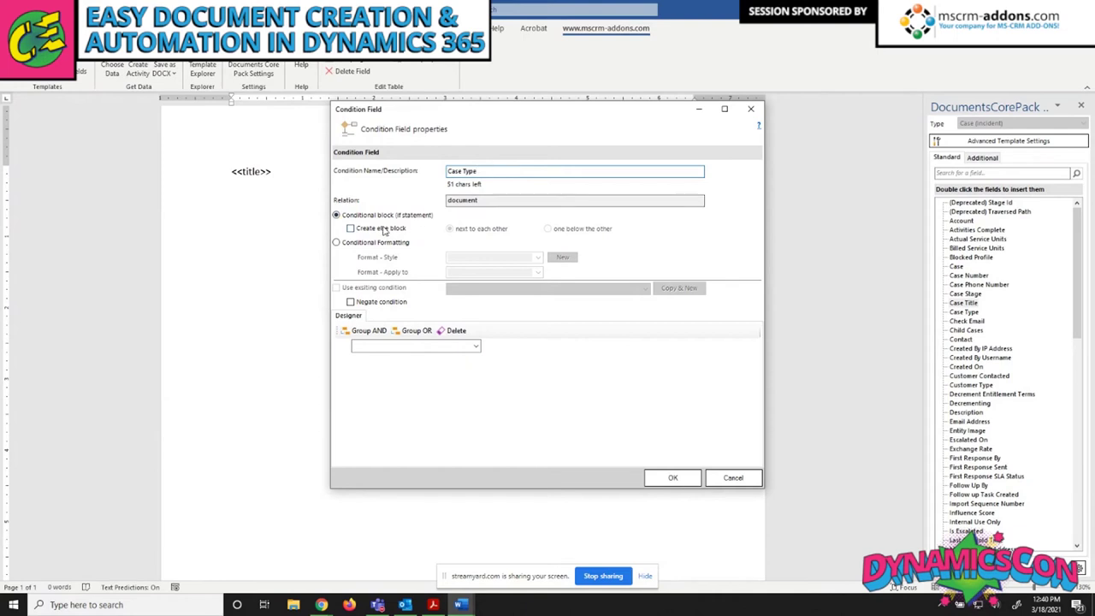
{"action": "left_click", "coordinate": [351, 230]}
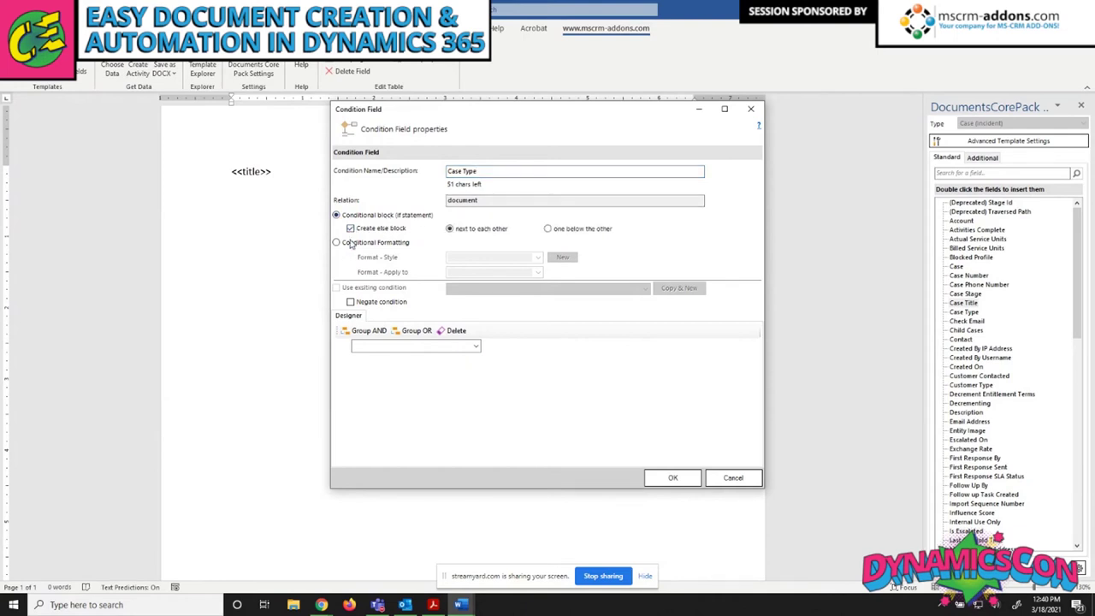
Define the condition as Case Type equals Question and insert the condition field into the document
{"action": "left_click", "coordinate": [469, 345]}
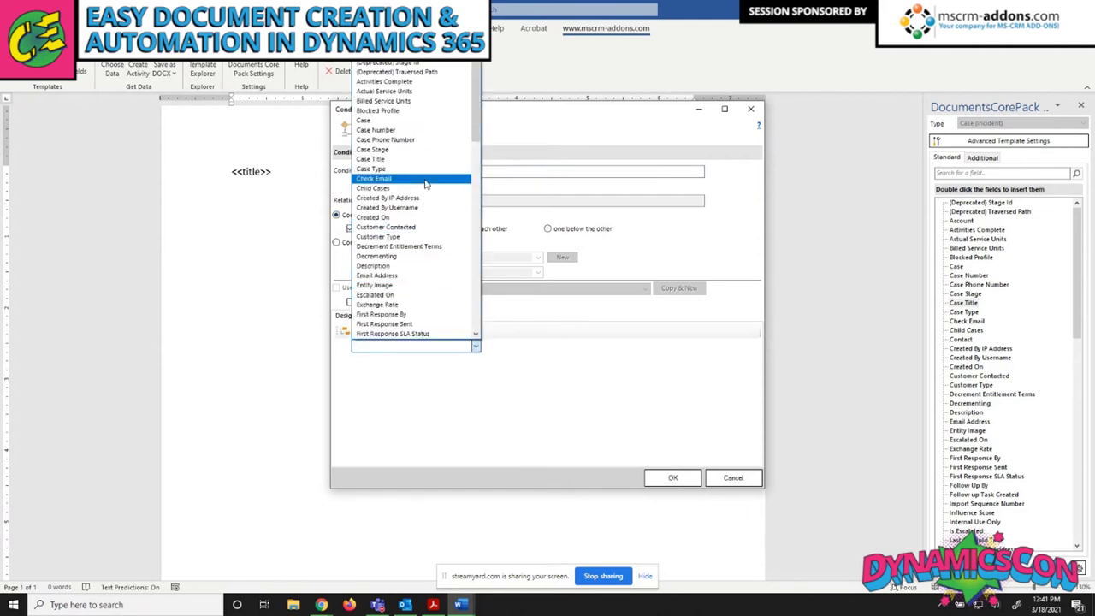
{"action": "left_click", "coordinate": [426, 169]}
{"action": "left_click", "coordinate": [657, 346]}
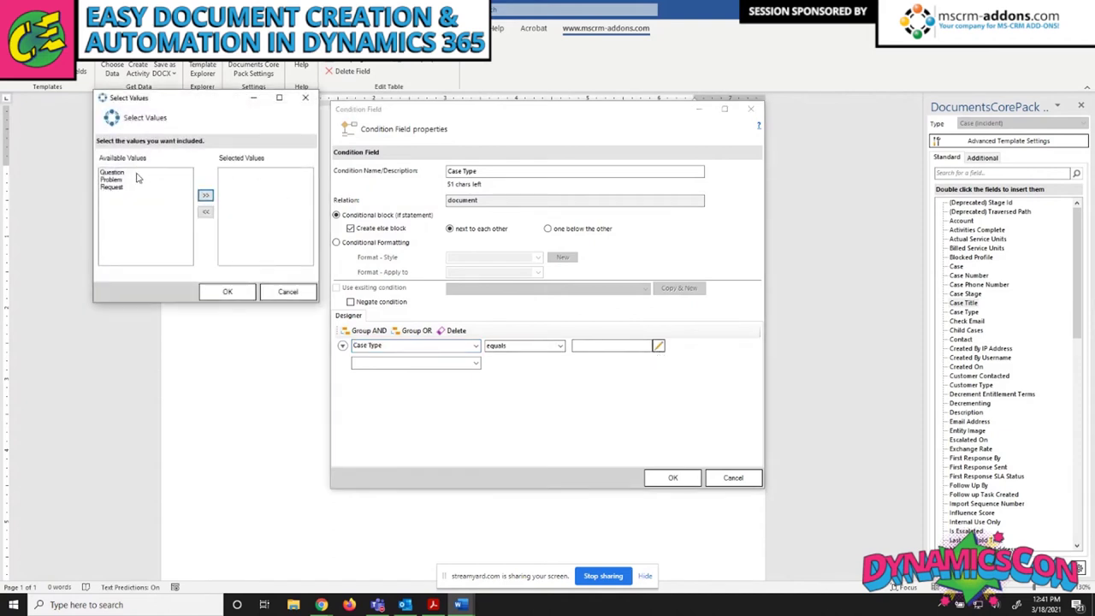
{"action": "left_click", "coordinate": [136, 174]}
{"action": "left_click", "coordinate": [205, 195]}
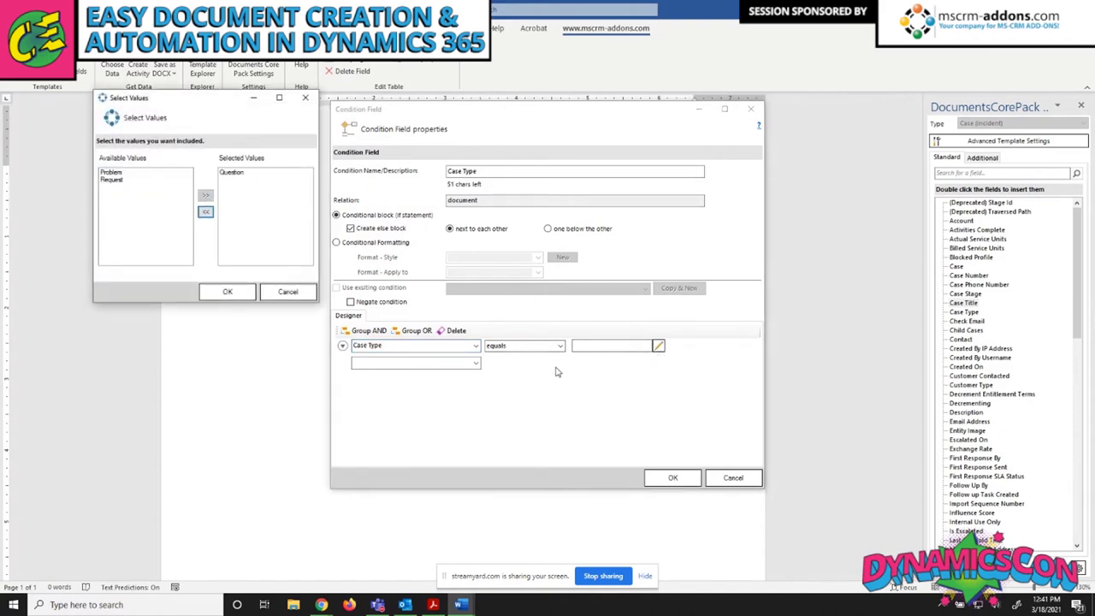
{"action": "left_click", "coordinate": [226, 291]}
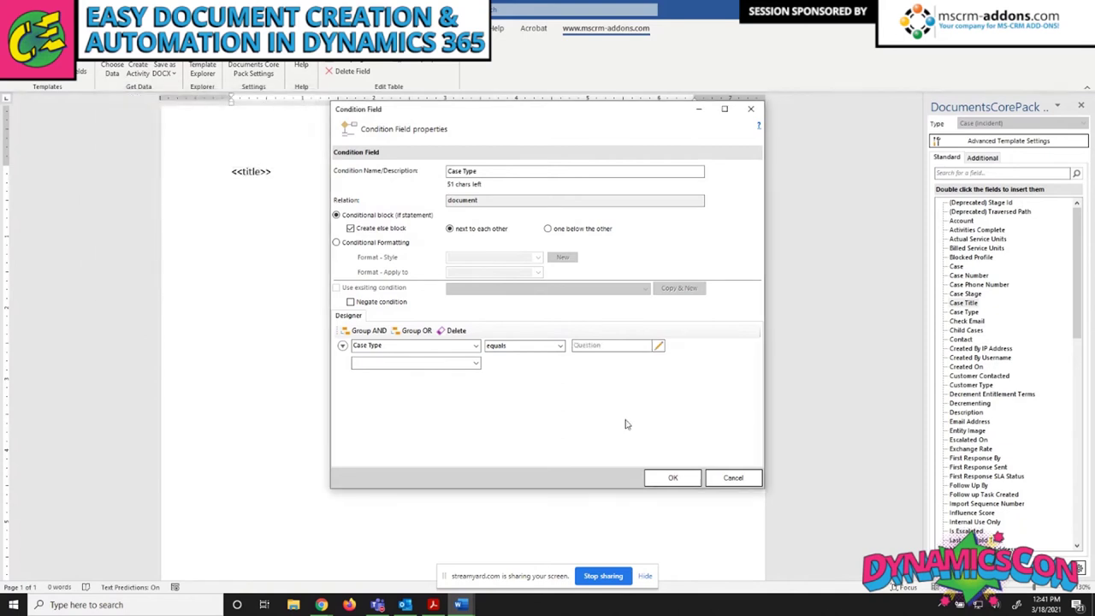
{"action": "left_click", "coordinate": [685, 482]}
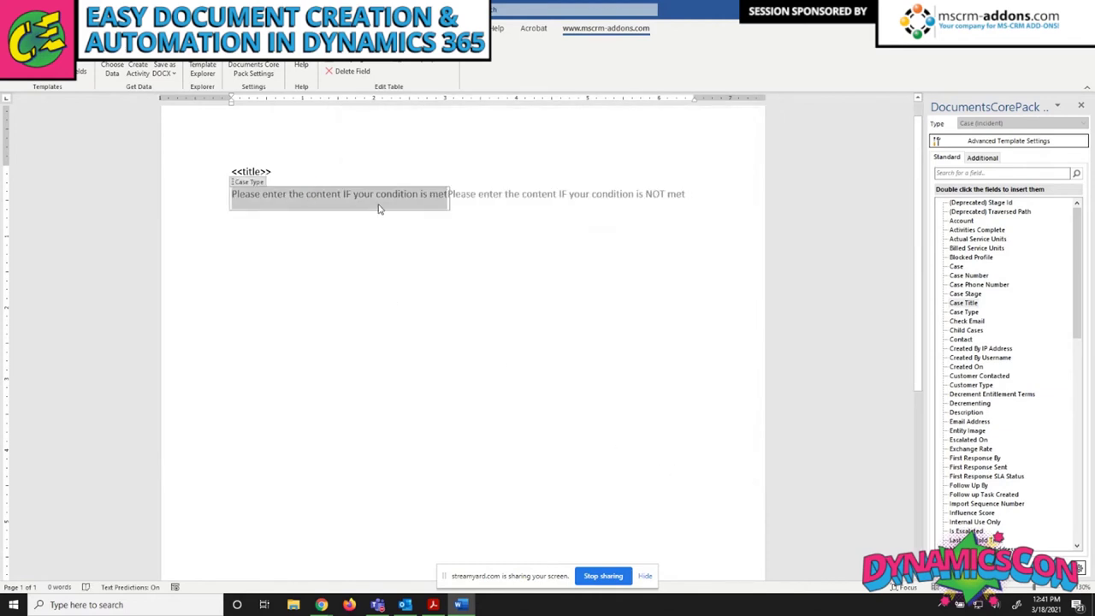
Fill the condition-met block with "The Case is a Question" and the else block with "The case is not a question"
{"action": "key", "text": "Delete"}
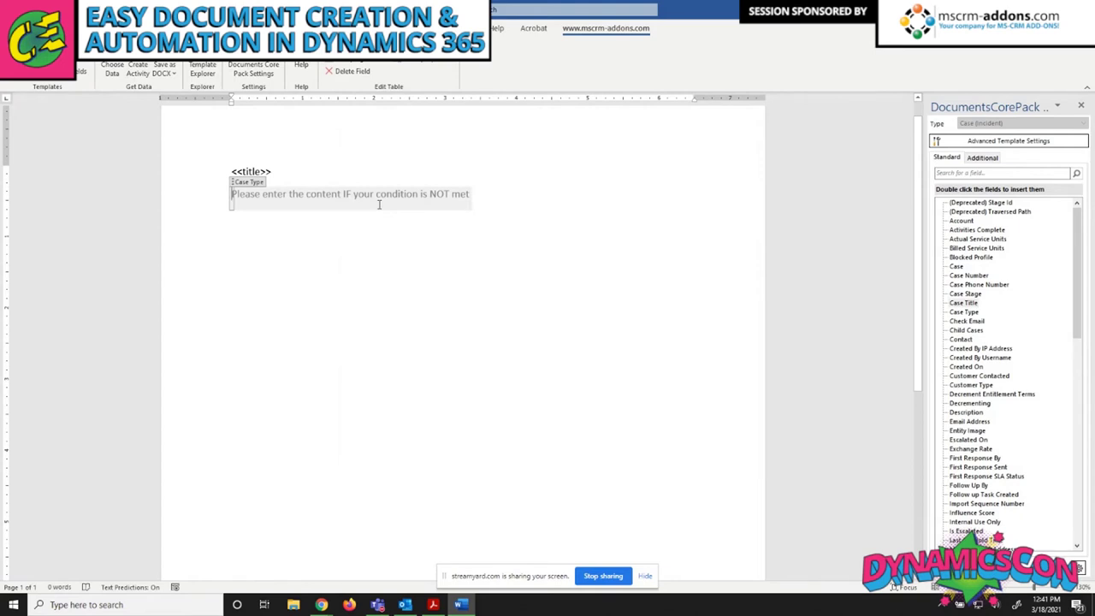
{"action": "type", "text": "The Case"}
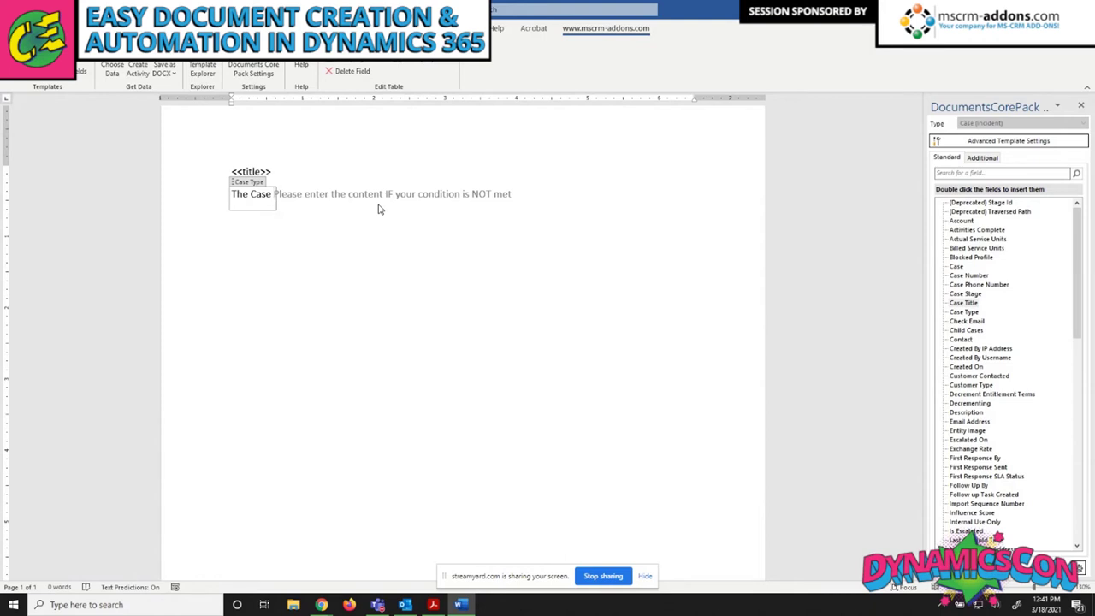
{"action": "type", "text": "is "}
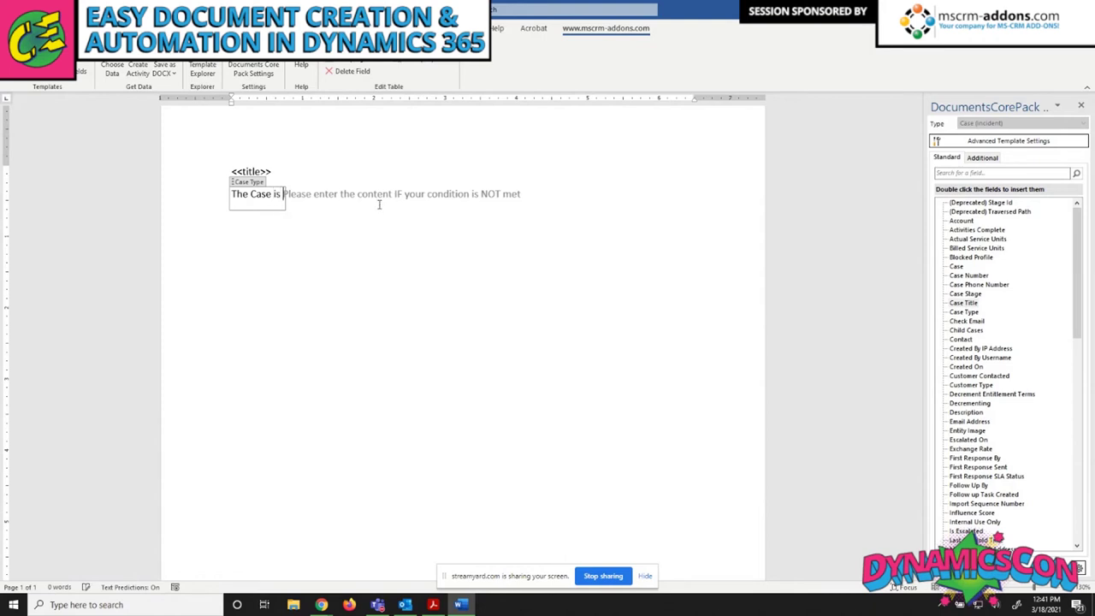
{"action": "type", "text": "a Question"}
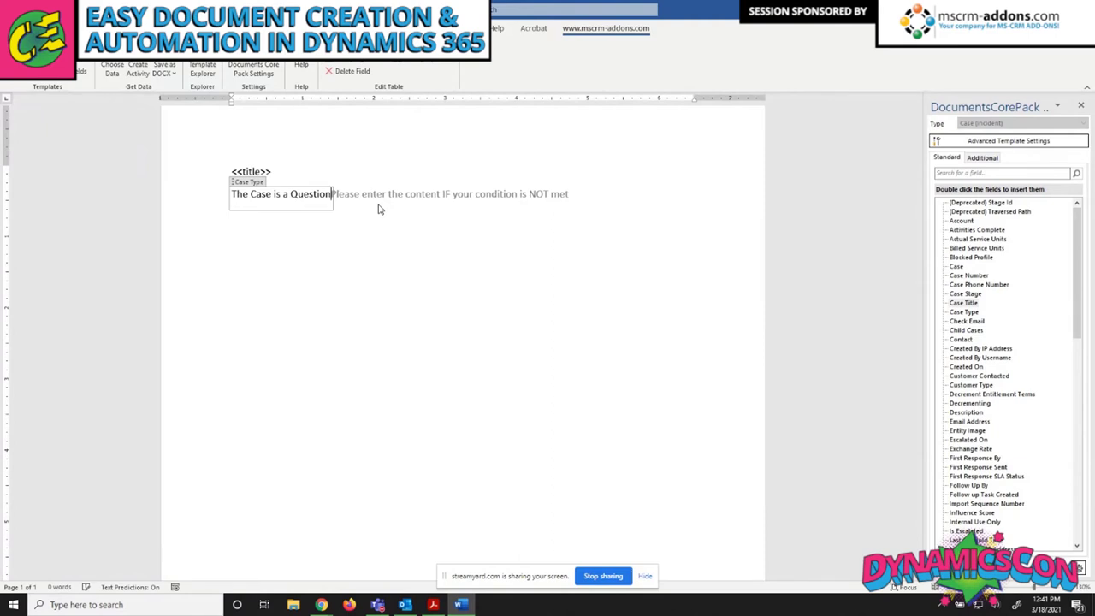
{"action": "left_click", "coordinate": [440, 197]}
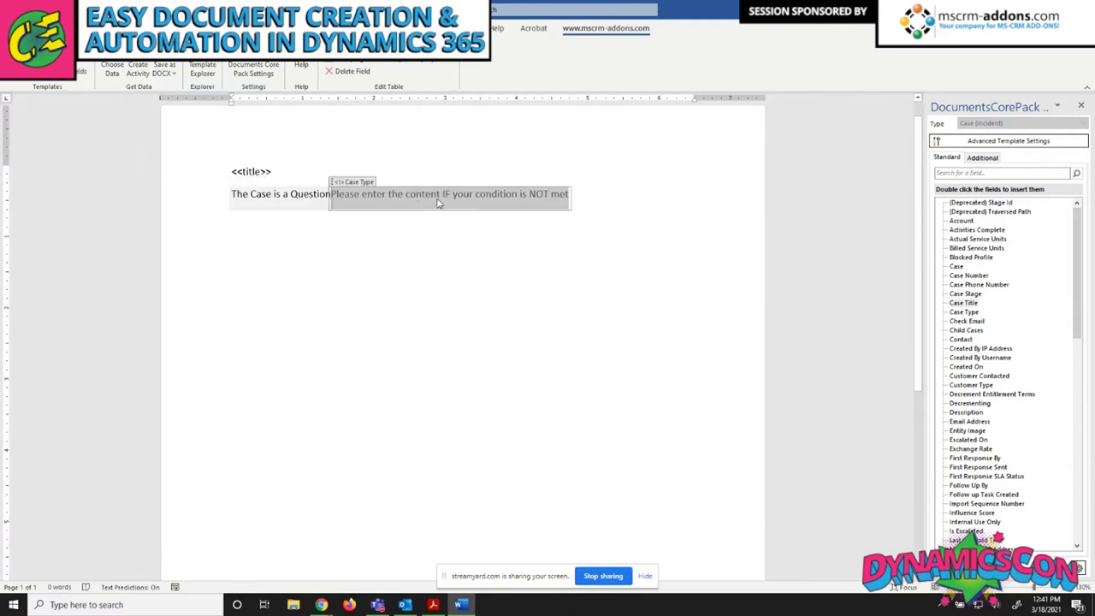
{"action": "type", "text": "The "}
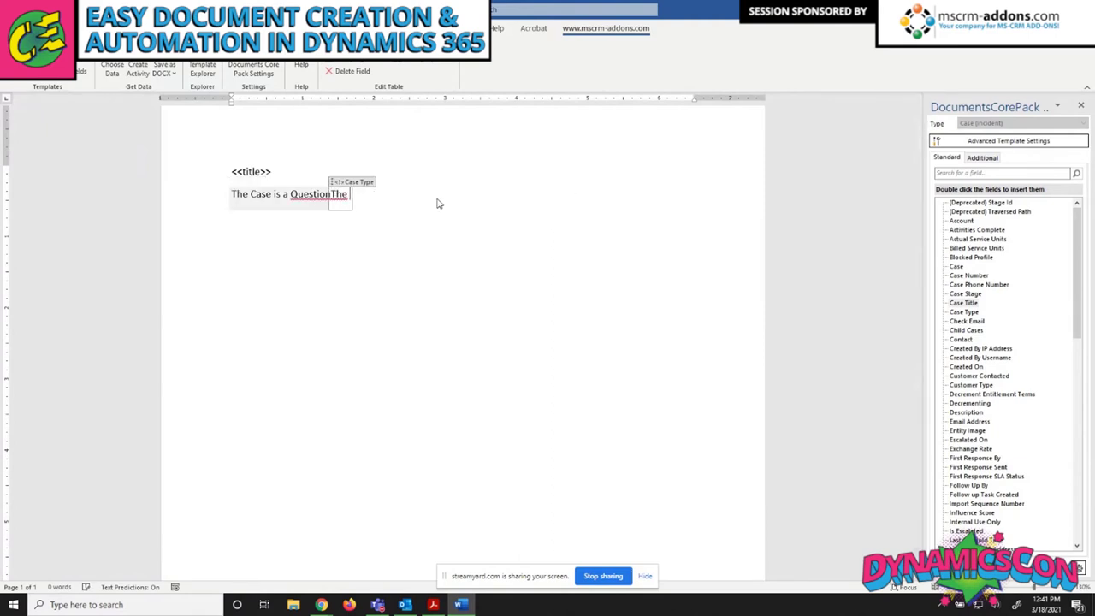
{"action": "type", "text": "case is not a question"}
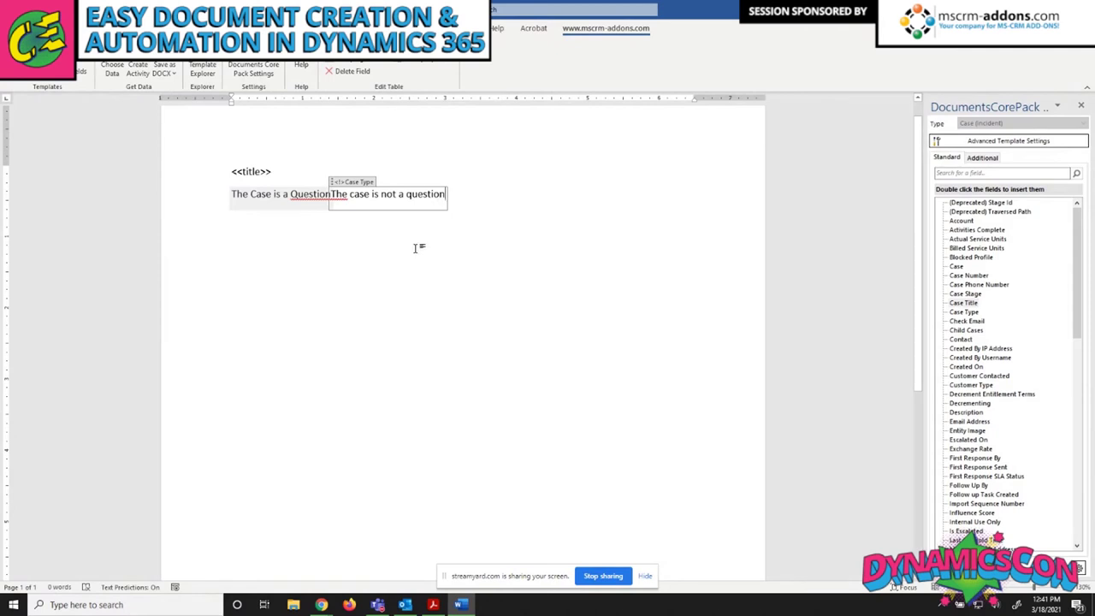
{"action": "left_click", "coordinate": [372, 214]}
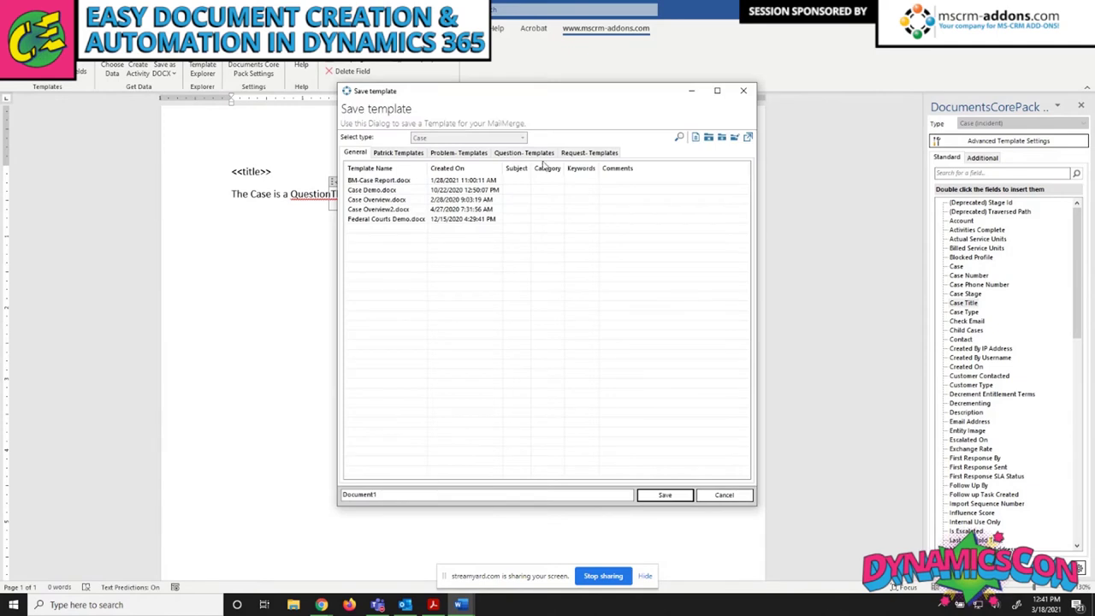
{"action": "left_click", "coordinate": [691, 90]}
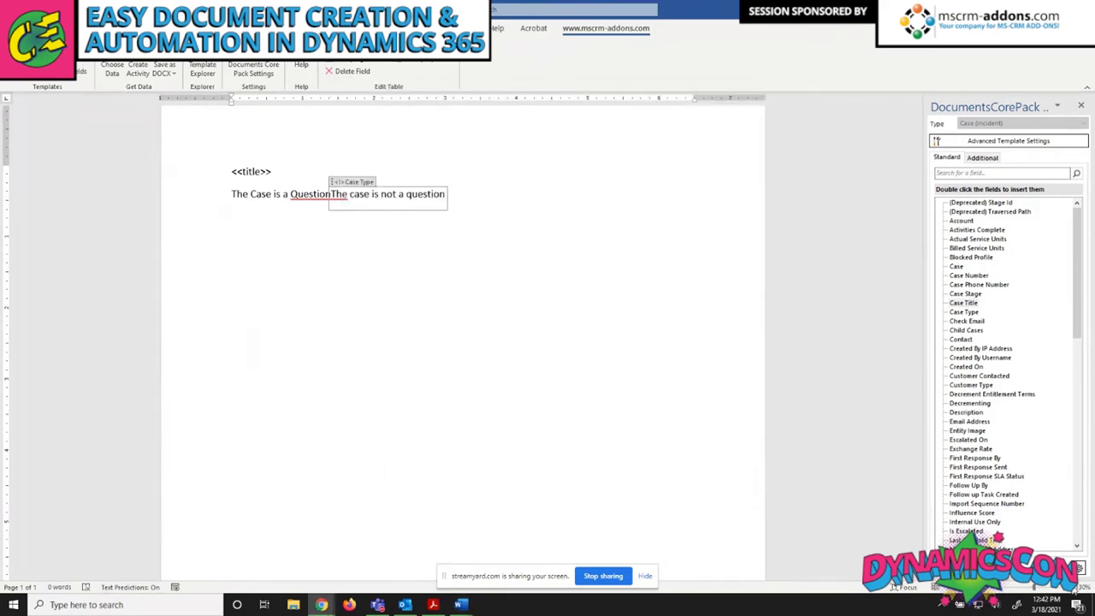
{"action": "mouse_move", "coordinate": [460, 604]}
{"action": "left_click", "coordinate": [523, 551]}
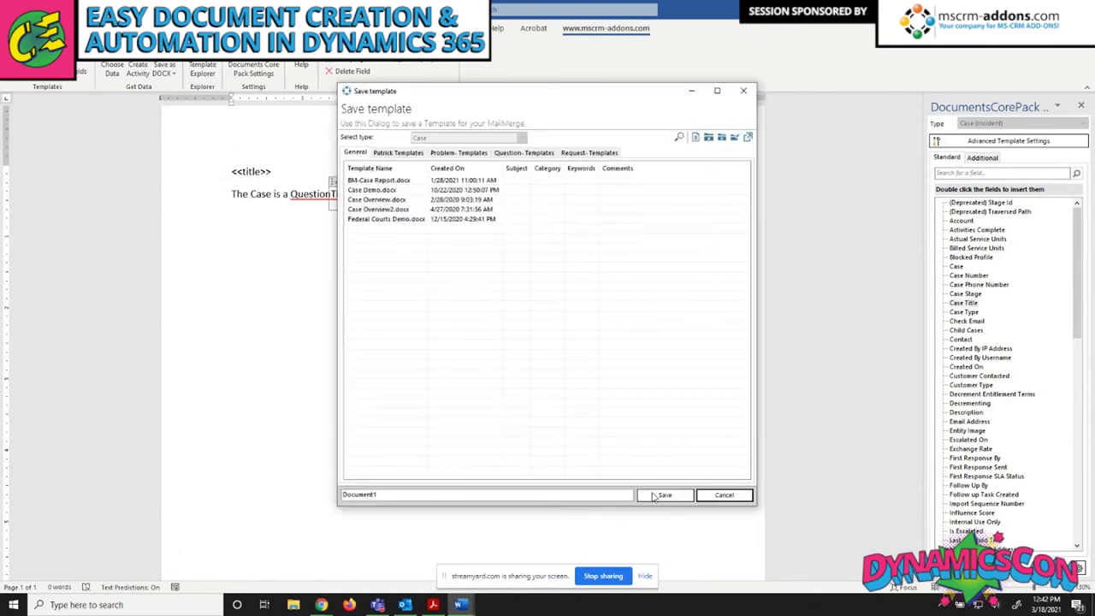
{"action": "left_click", "coordinate": [744, 91]}
{"action": "left_click", "coordinate": [416, 194]}
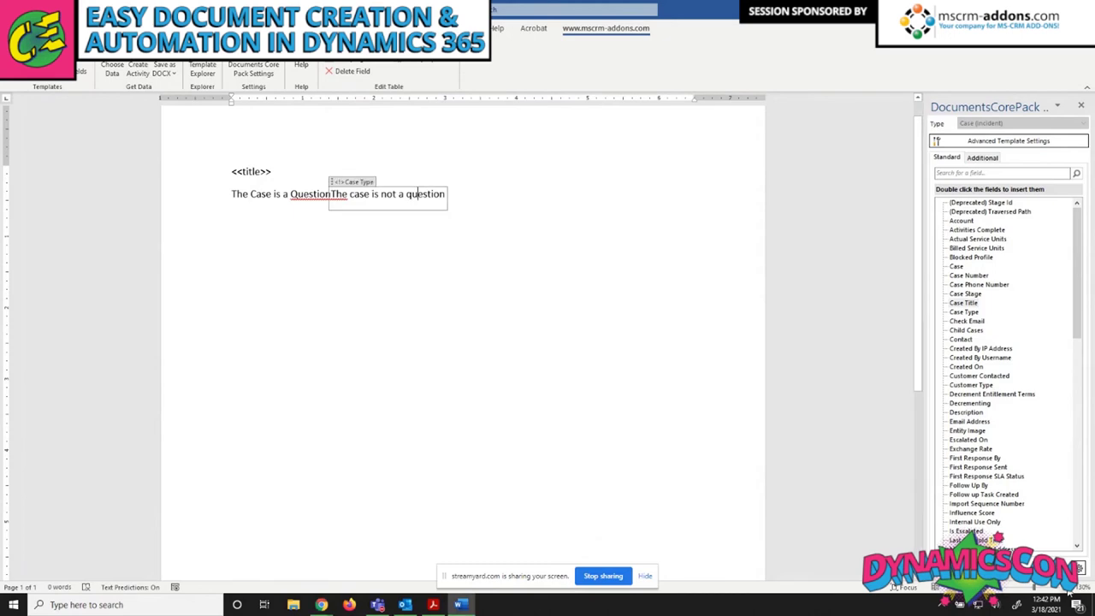
Save the template under the name Case Demo for the Case entity, overwriting the existing template
{"action": "scroll", "coordinate": [451, 324], "scroll_direction": "up", "scroll_amount": 2}
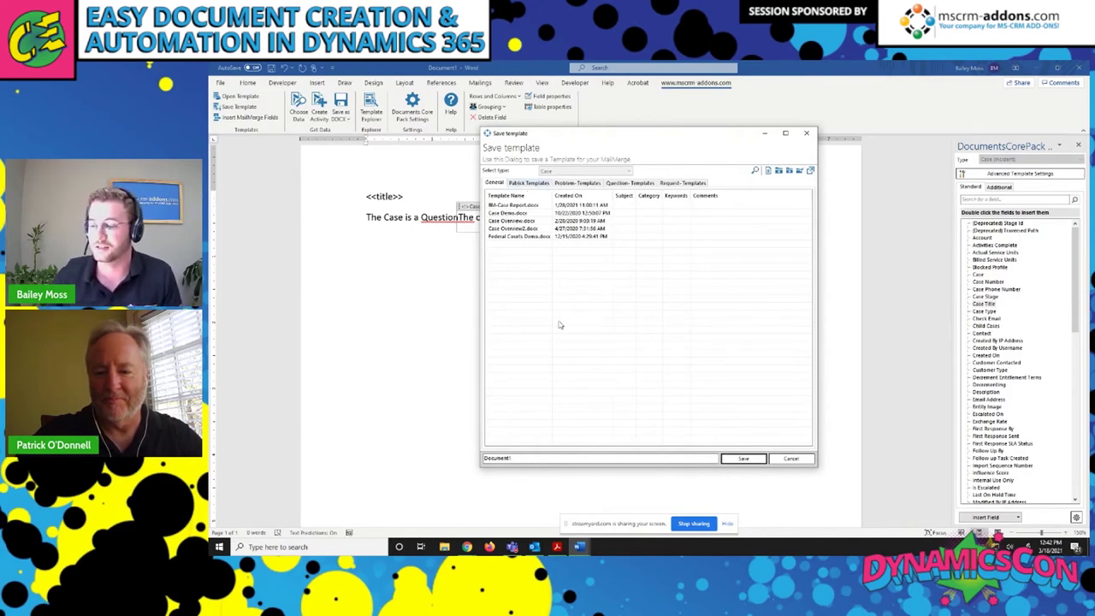
{"action": "left_click", "coordinate": [549, 458]}
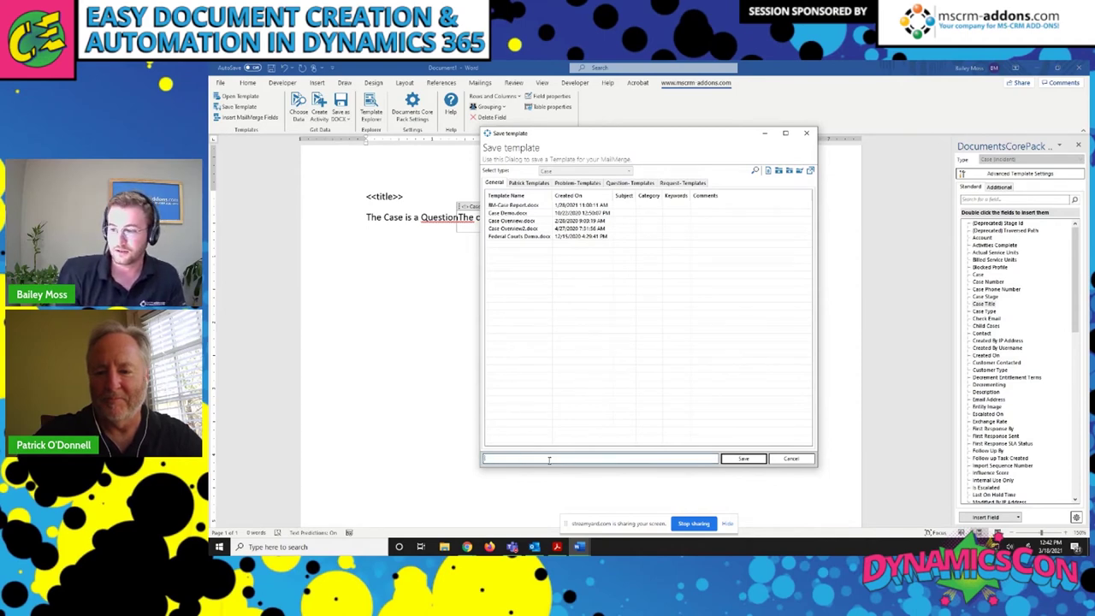
{"action": "type", "text": "Cas"}
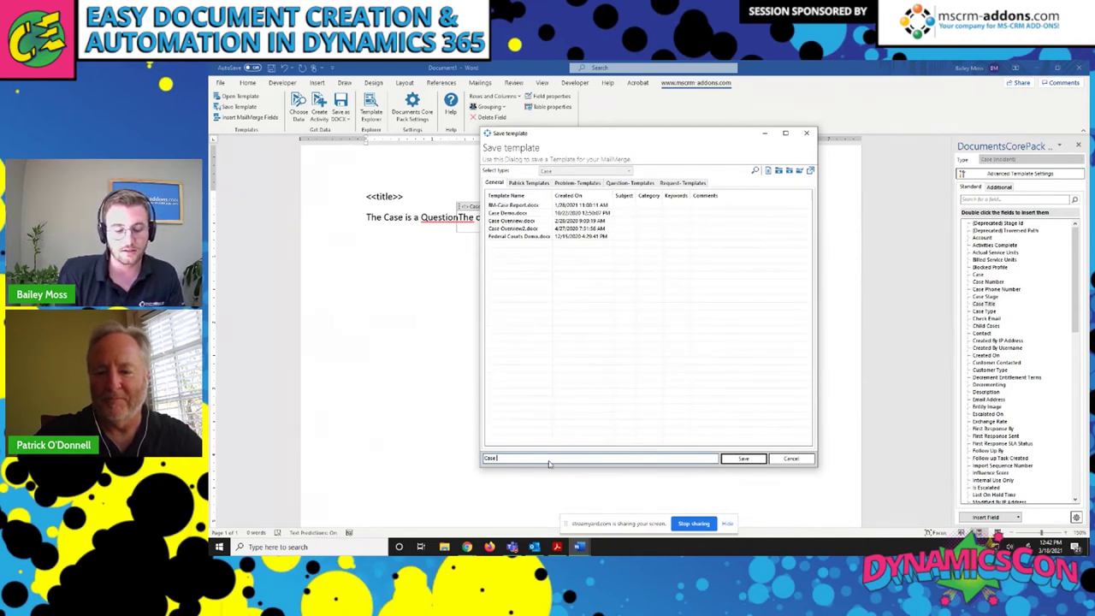
{"action": "type", "text": "e Demo"}
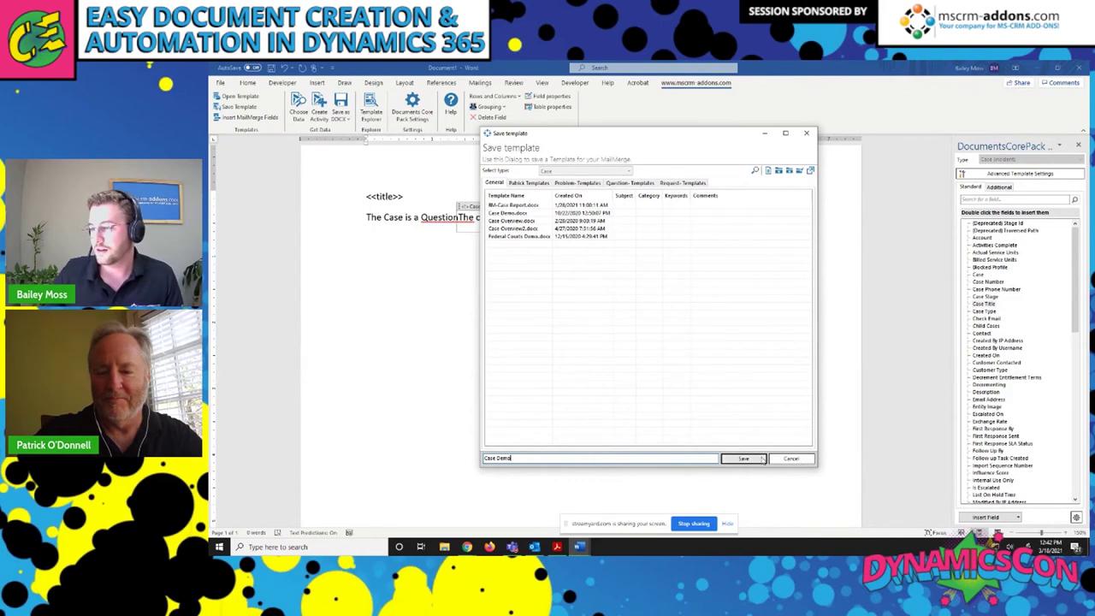
{"action": "left_click", "coordinate": [742, 458]}
{"action": "left_click", "coordinate": [668, 319]}
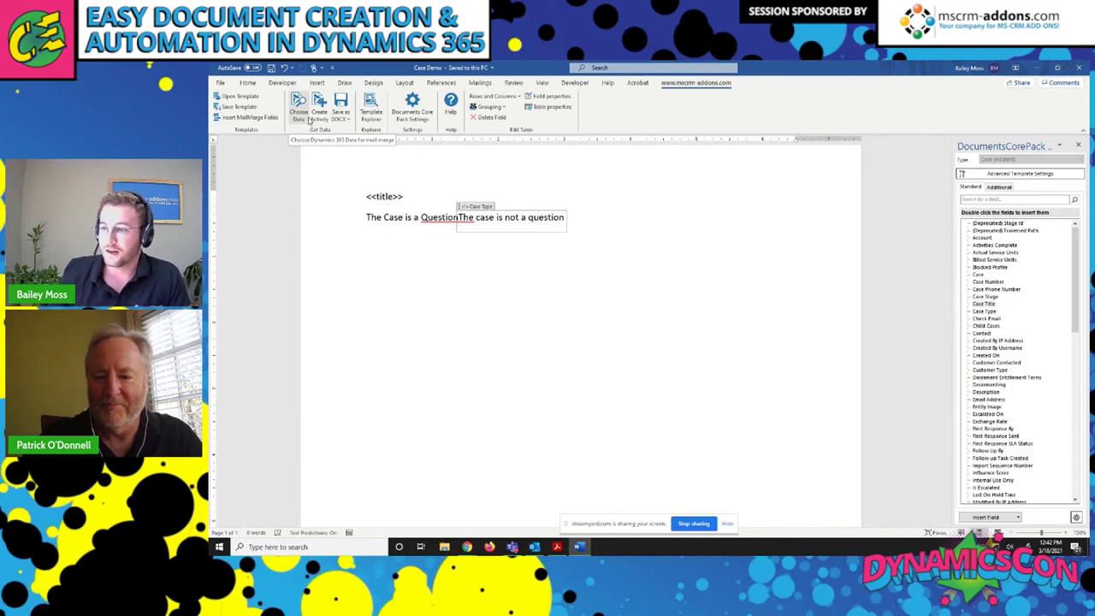
Merge the template with Dynamics 365 data, using the first case in the Case record list
{"action": "left_click", "coordinate": [298, 111]}
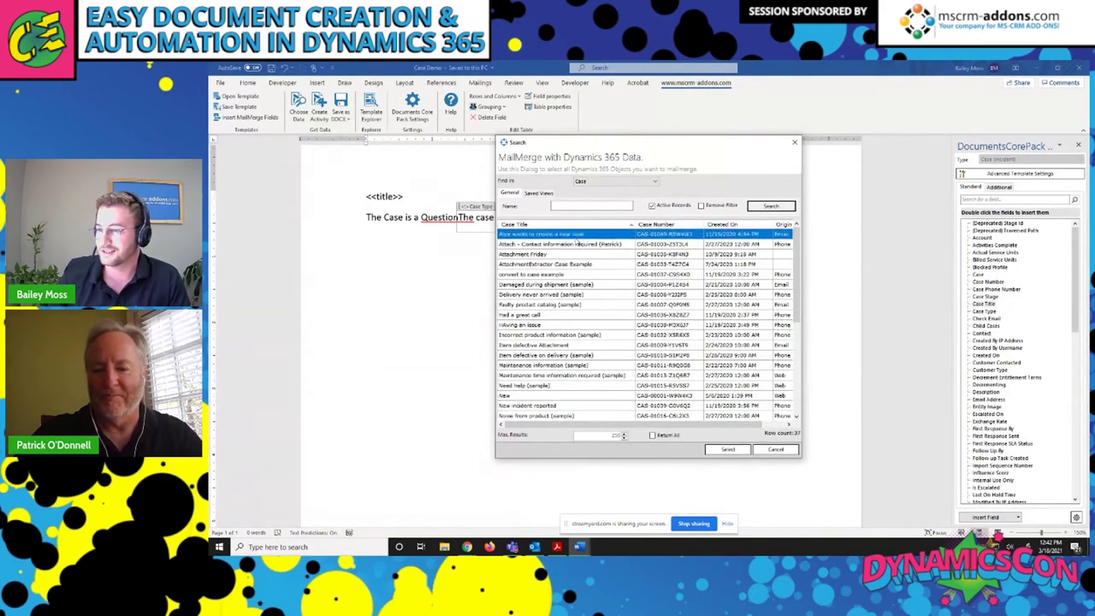
{"action": "left_click", "coordinate": [727, 449]}
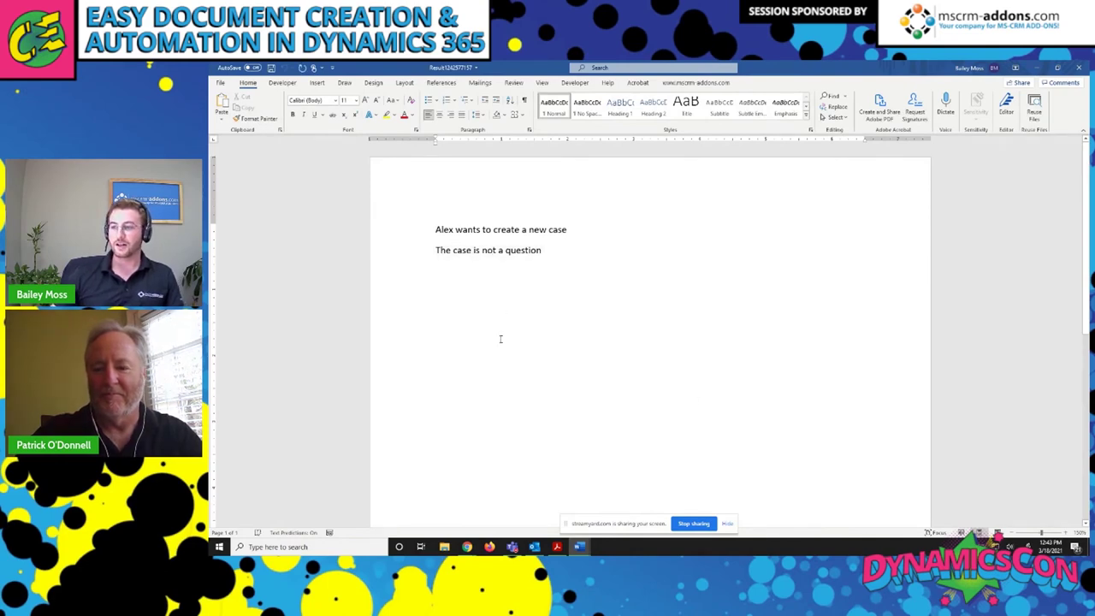
Switch to Dynamics 365 in Chrome and open the Cases list in the Sales Hub
{"action": "mouse_move", "coordinate": [467, 546]}
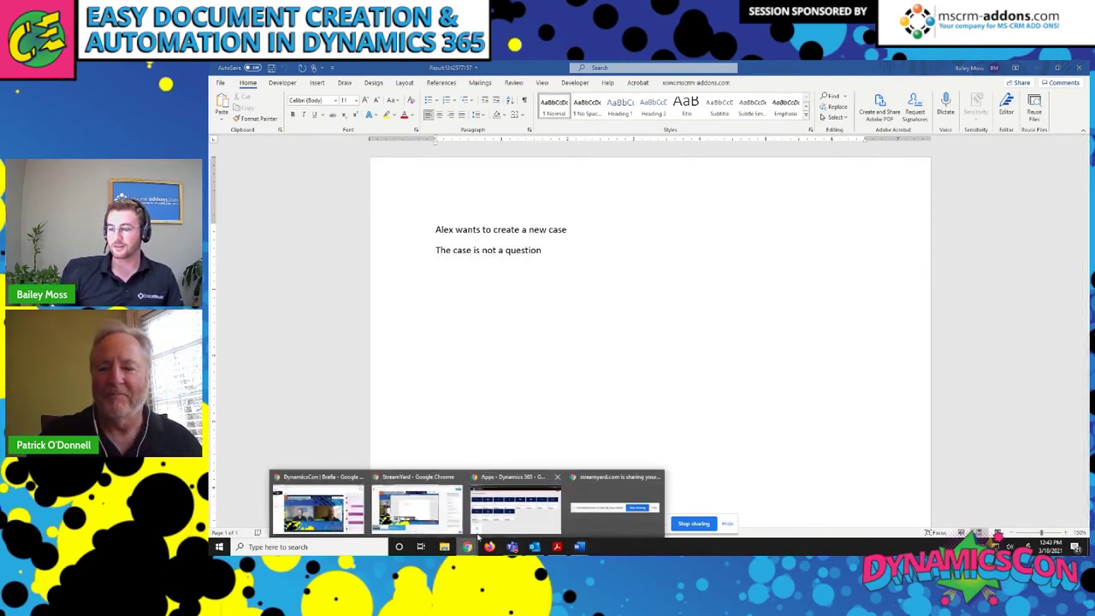
{"action": "left_click", "coordinate": [516, 507]}
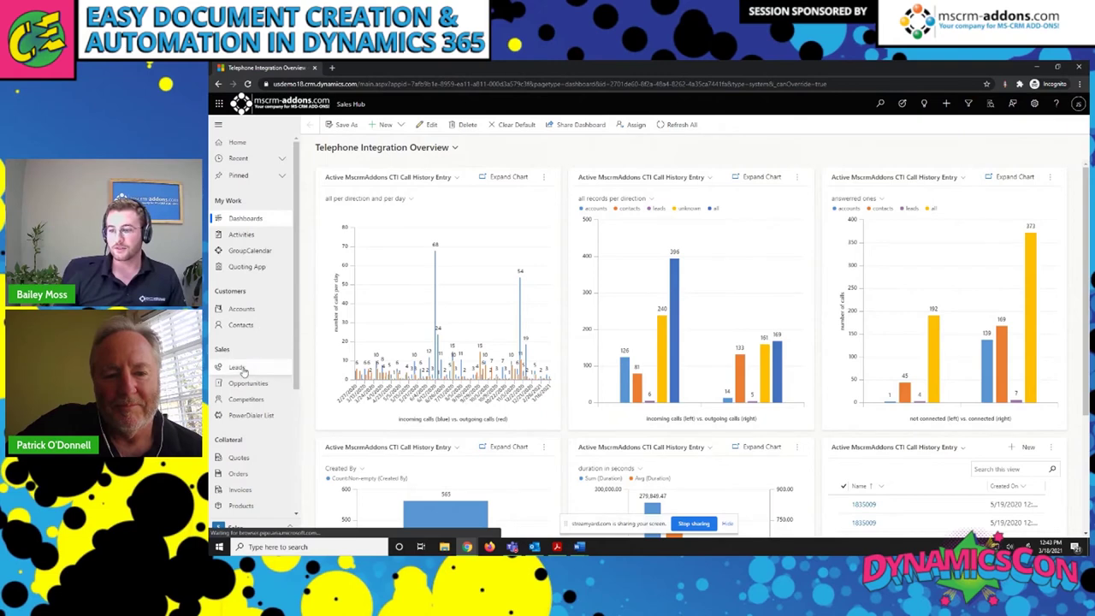
{"action": "scroll", "coordinate": [244, 475], "scroll_direction": "down", "scroll_amount": 5}
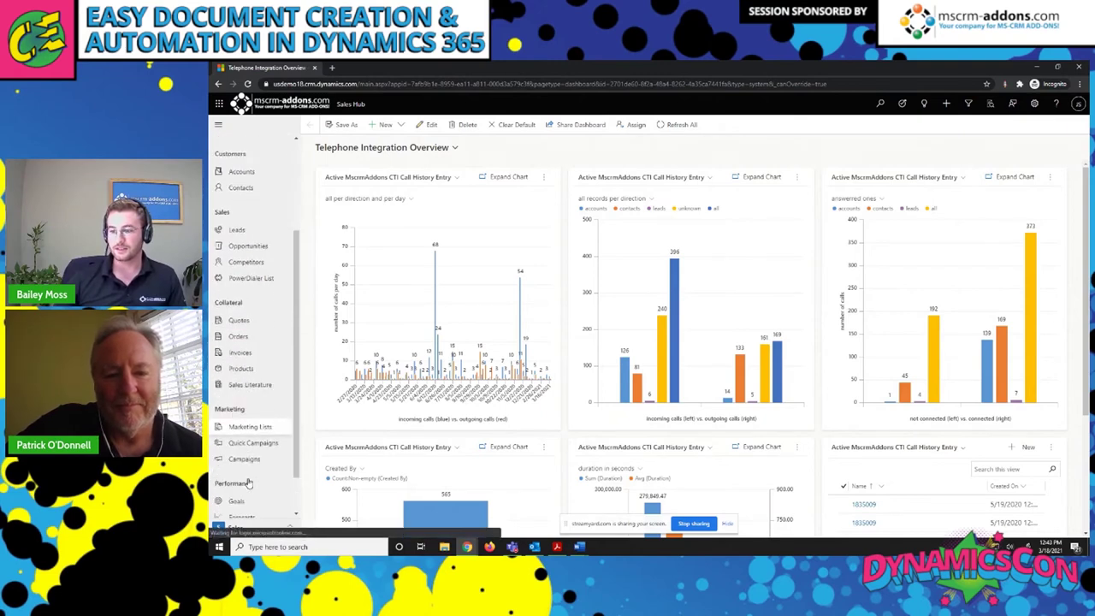
{"action": "left_click", "coordinate": [239, 509]}
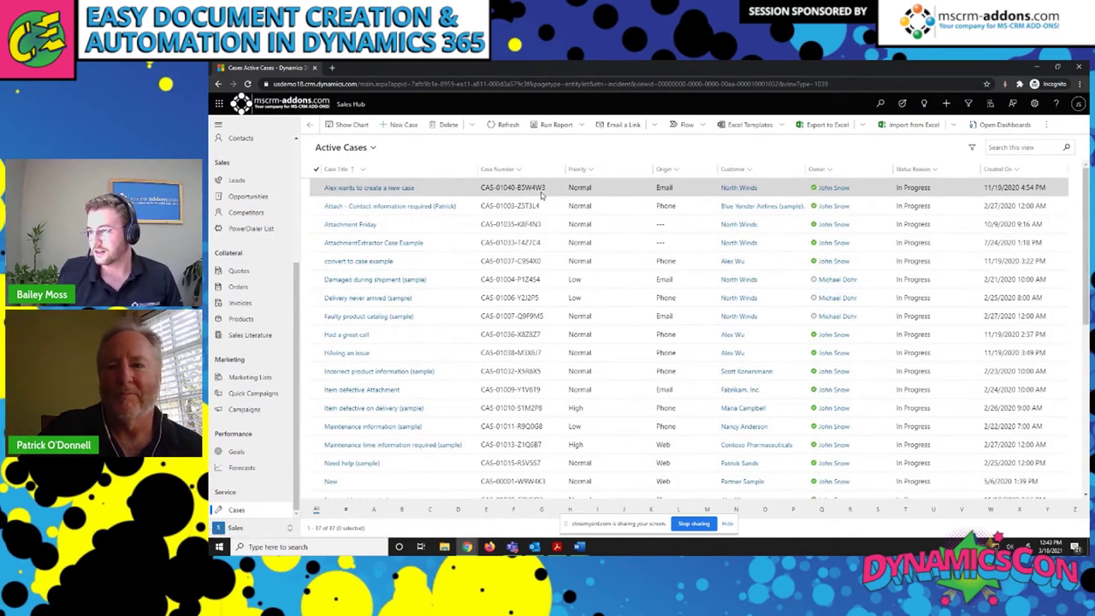
Open the case used for the merge and check its type in the additional details
{"action": "left_click", "coordinate": [370, 189]}
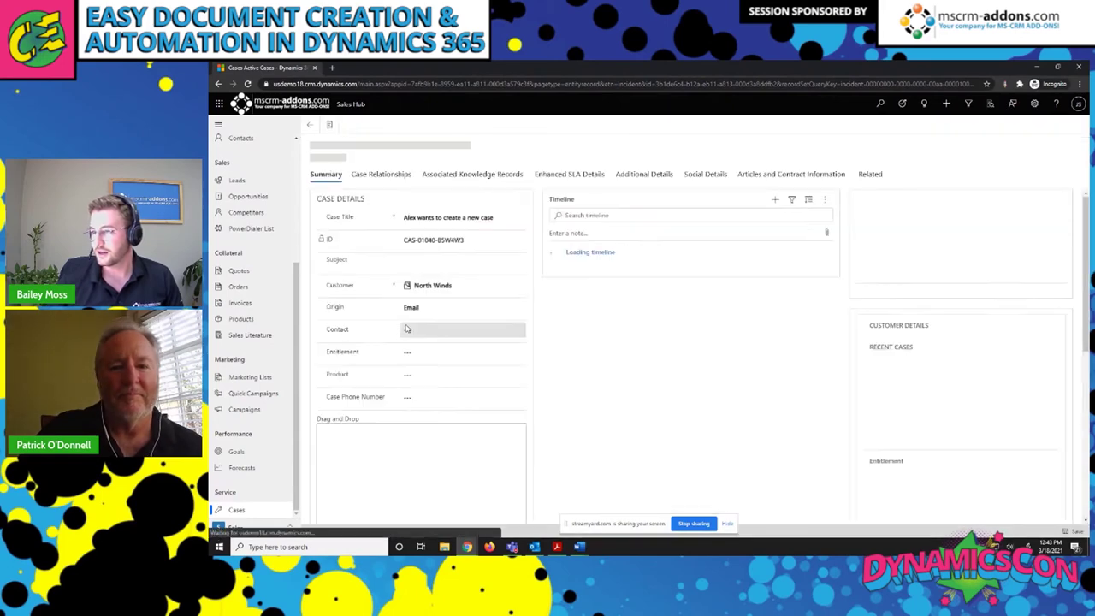
{"action": "scroll", "coordinate": [407, 328], "scroll_direction": "down", "scroll_amount": 1}
{"action": "scroll", "coordinate": [408, 328], "scroll_direction": "up", "scroll_amount": 1}
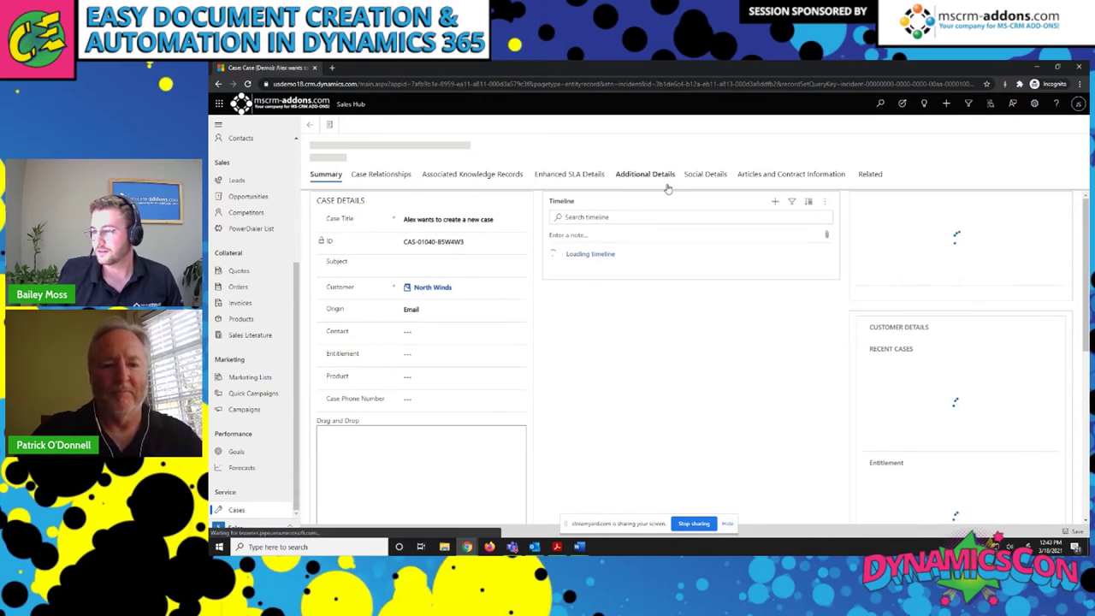
{"action": "left_click", "coordinate": [667, 181]}
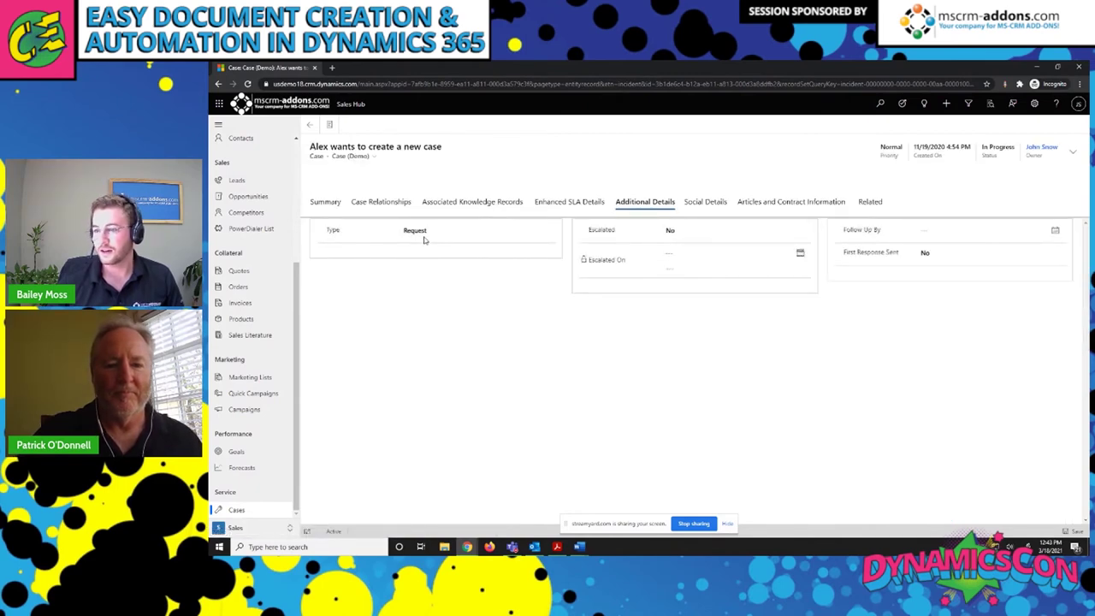
Return to Word and close the merged result document without saving it
{"action": "left_click", "coordinate": [1035, 67]}
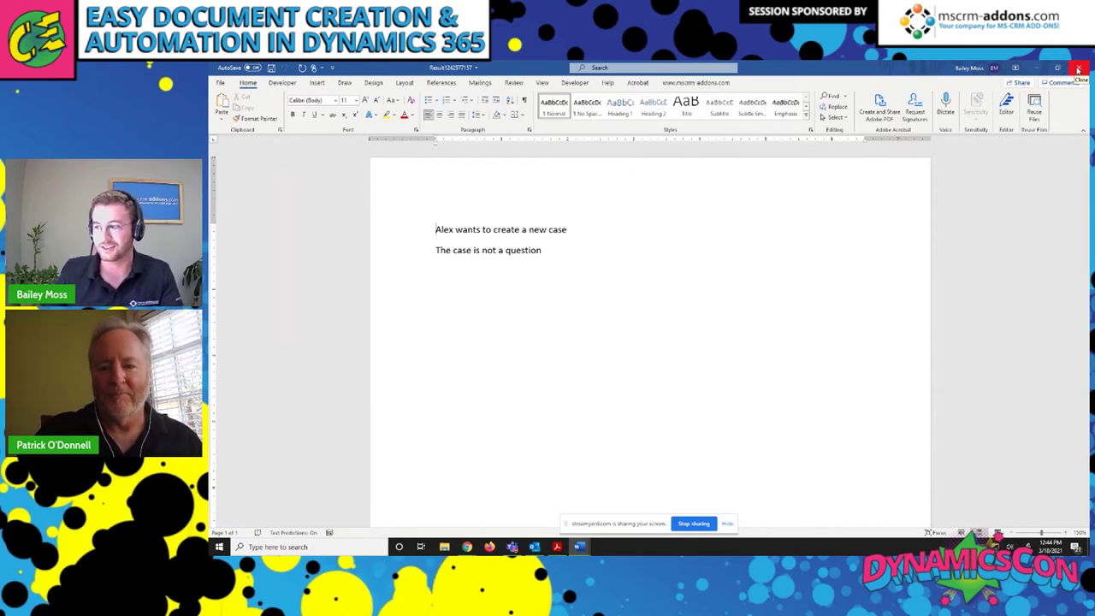
{"action": "left_click", "coordinate": [1078, 70]}
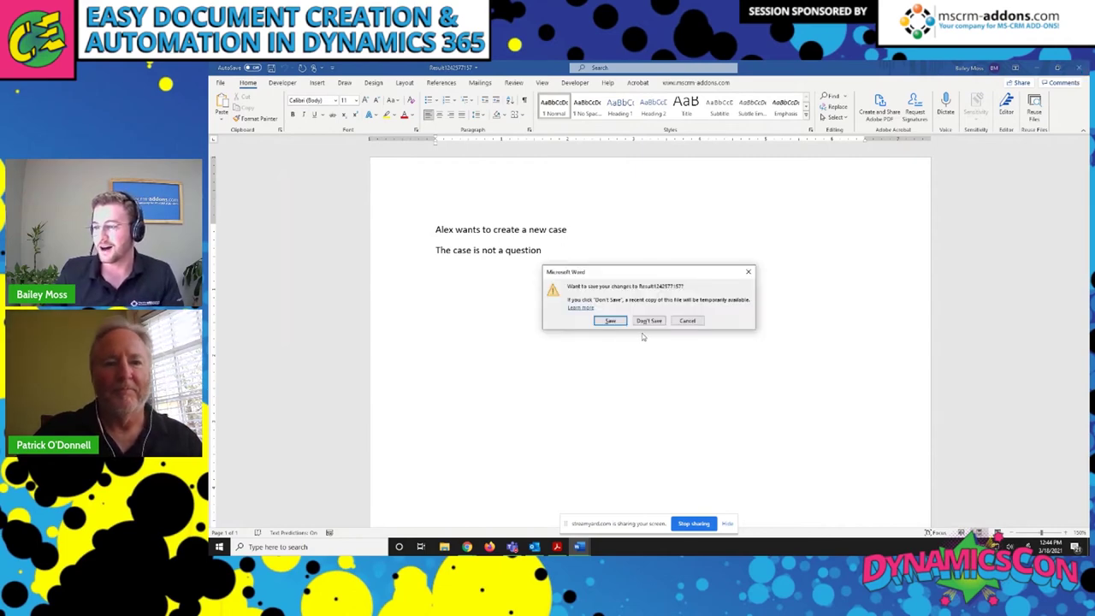
{"action": "left_click", "coordinate": [648, 321]}
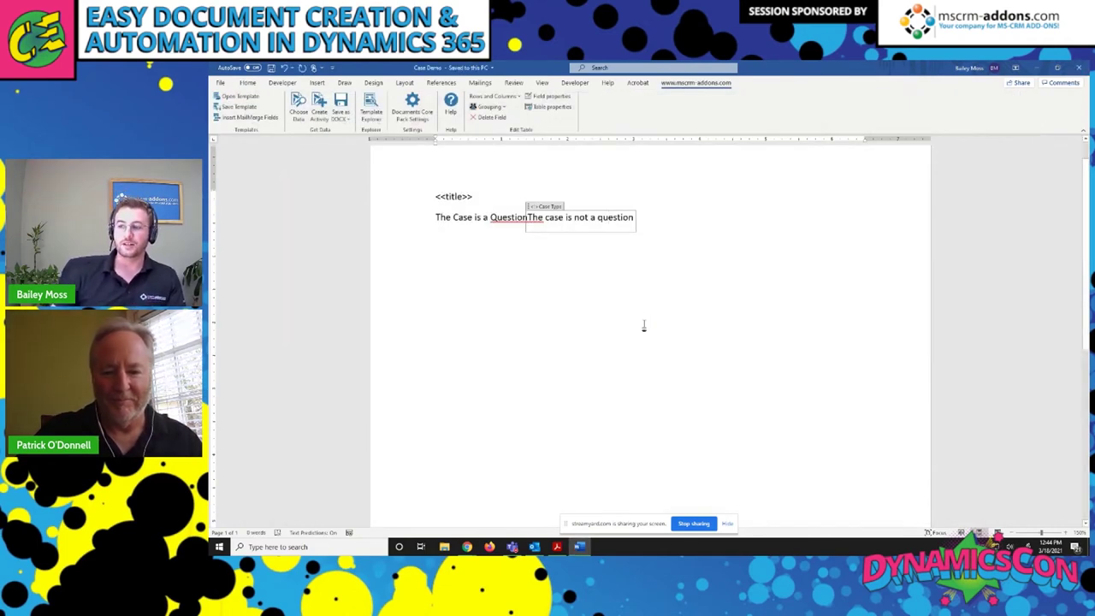
Bring back the list of Case merge fields and open its further insertion options for computed items
{"action": "left_click", "coordinate": [248, 117]}
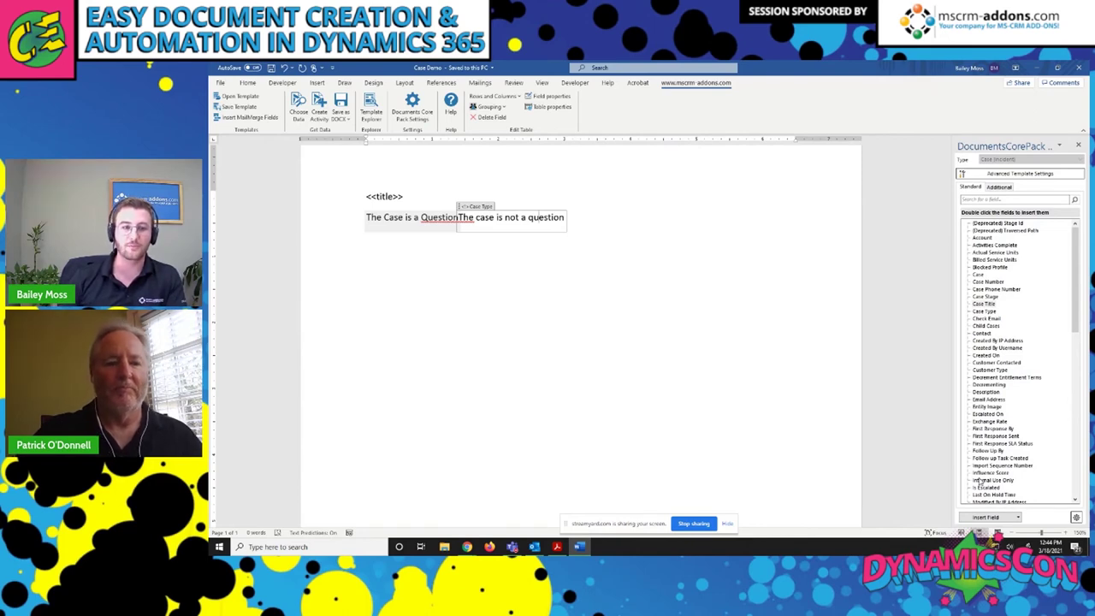
{"action": "left_click", "coordinate": [1018, 517]}
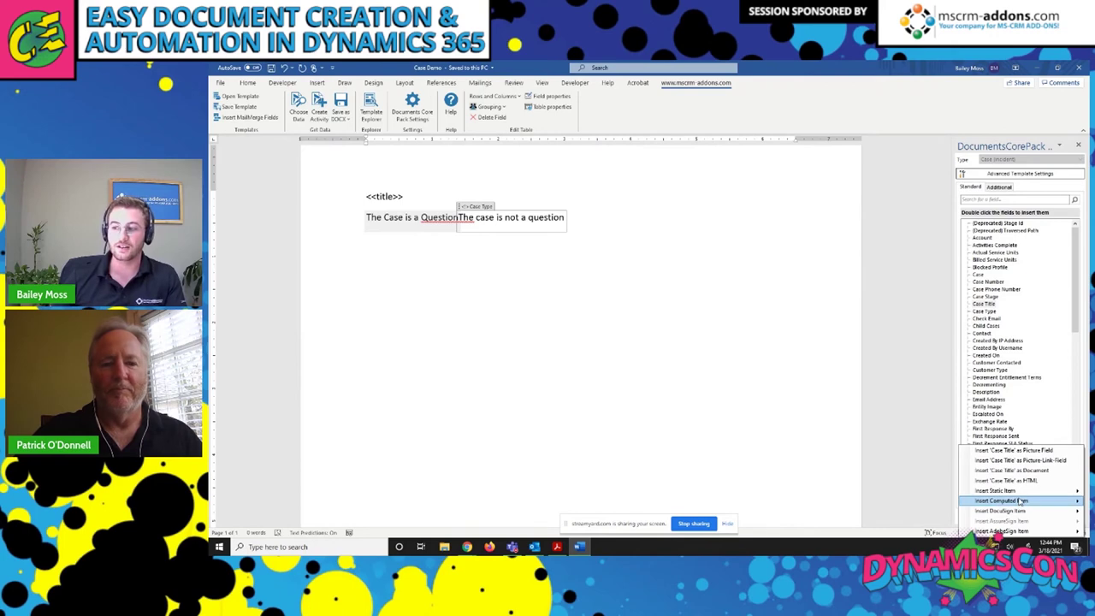